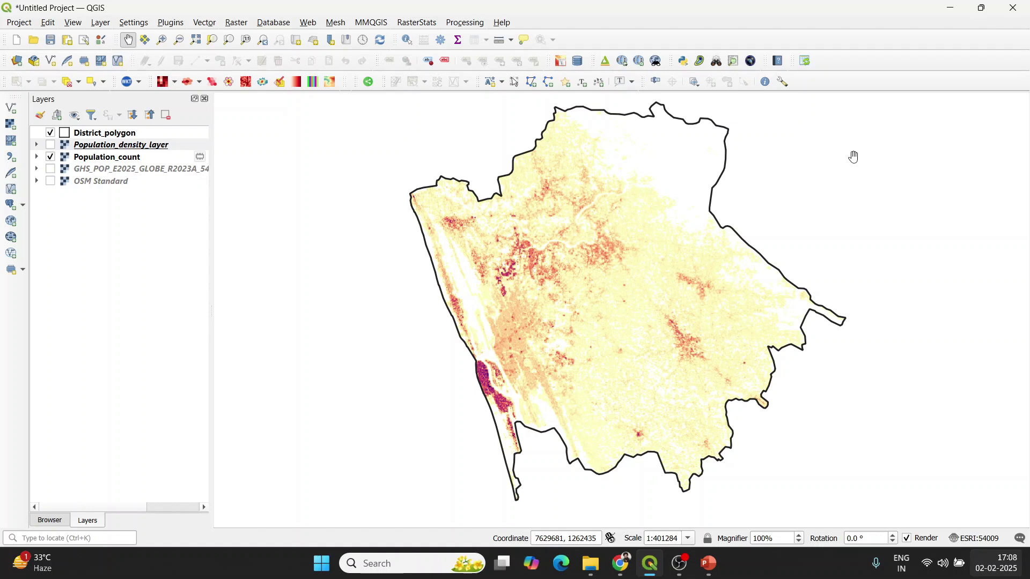
# Identify the Population_count value of the black cell in the dense coastal cluster in the district's southwest
pyautogui.scroll(1, 491, 397)
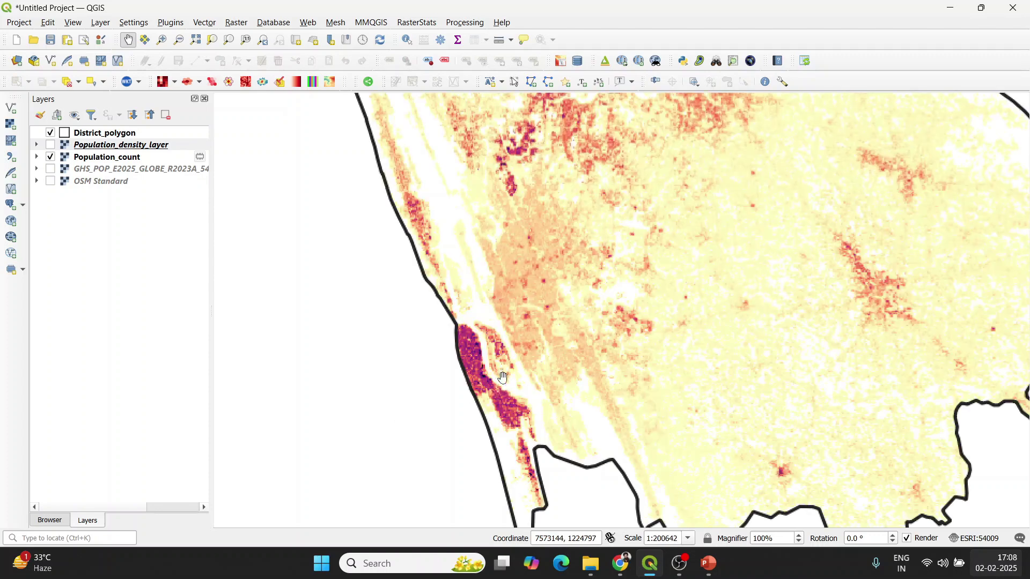
pyautogui.scroll(-1, 513, 313)
pyautogui.moveTo(513, 312); pyautogui.dragTo(509, 374)
pyautogui.scroll(4, 509, 374)
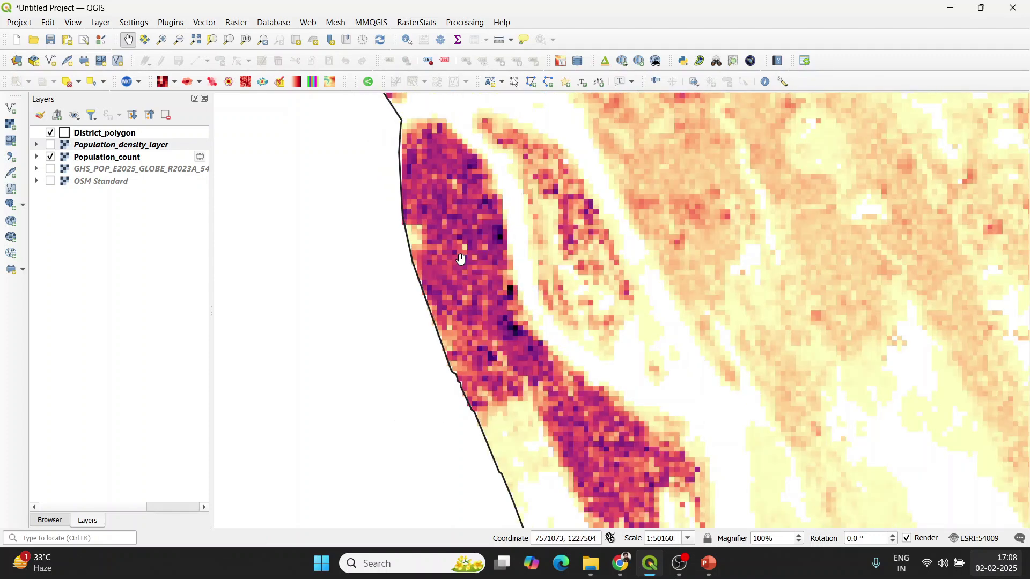
pyautogui.scroll(1, 499, 229)
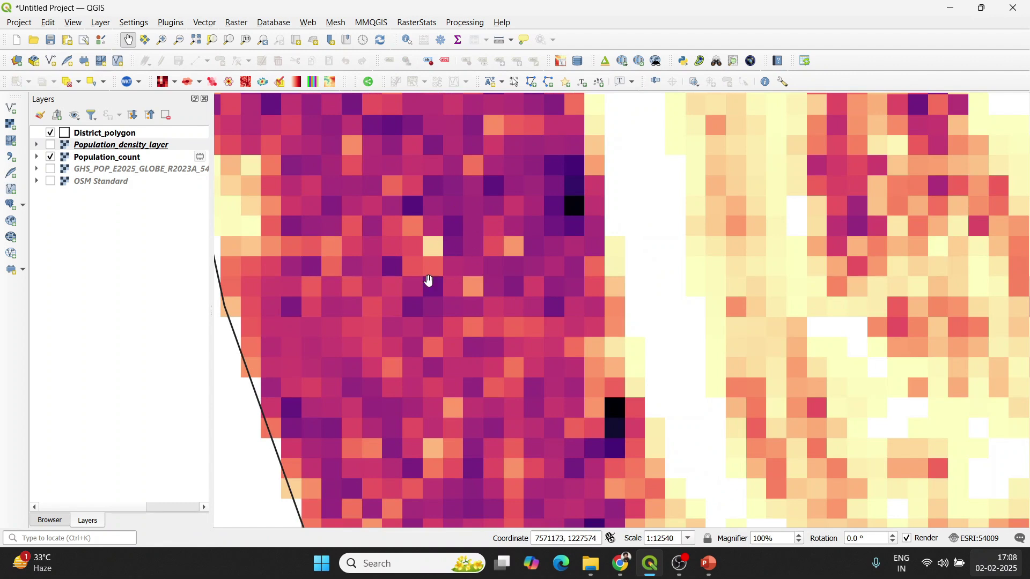
pyautogui.click(409, 43)
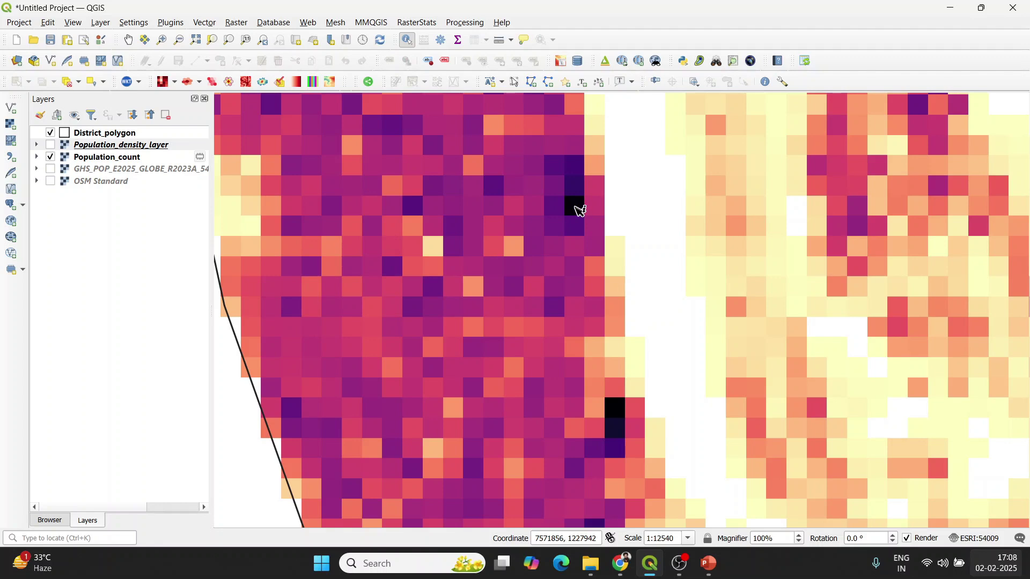
pyautogui.click(579, 211)
pyautogui.click(595, 220)
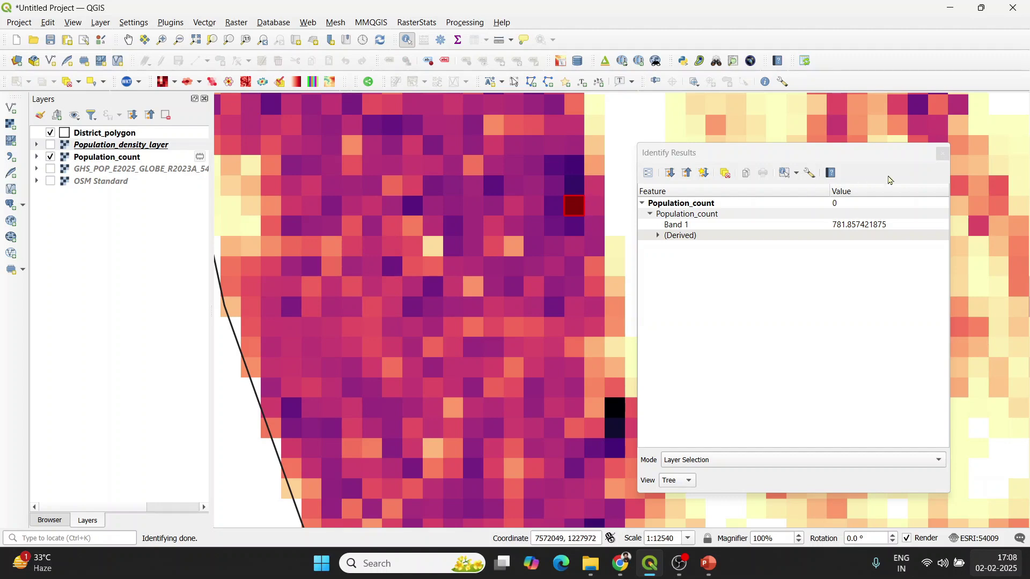
pyautogui.click(943, 153)
# Identify the Population_count value of a purple cell west of the black one and close the results
pyautogui.click(460, 207)
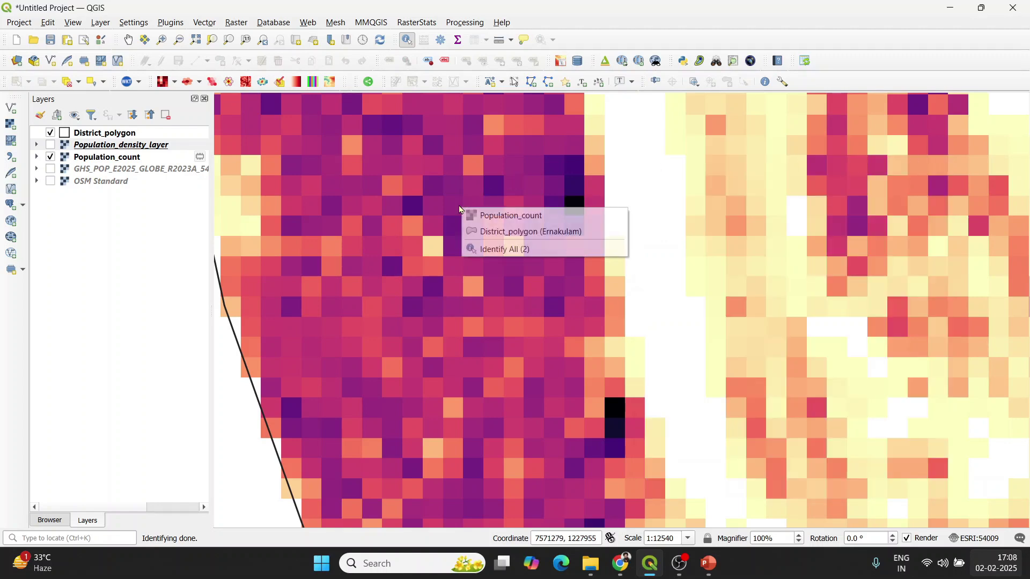
pyautogui.click(487, 210)
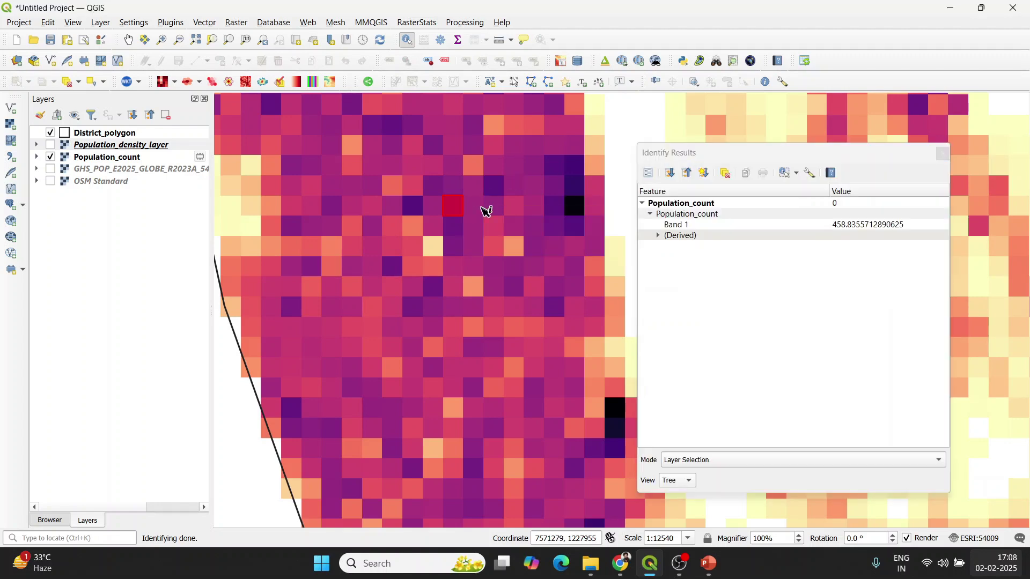
pyautogui.click(837, 225)
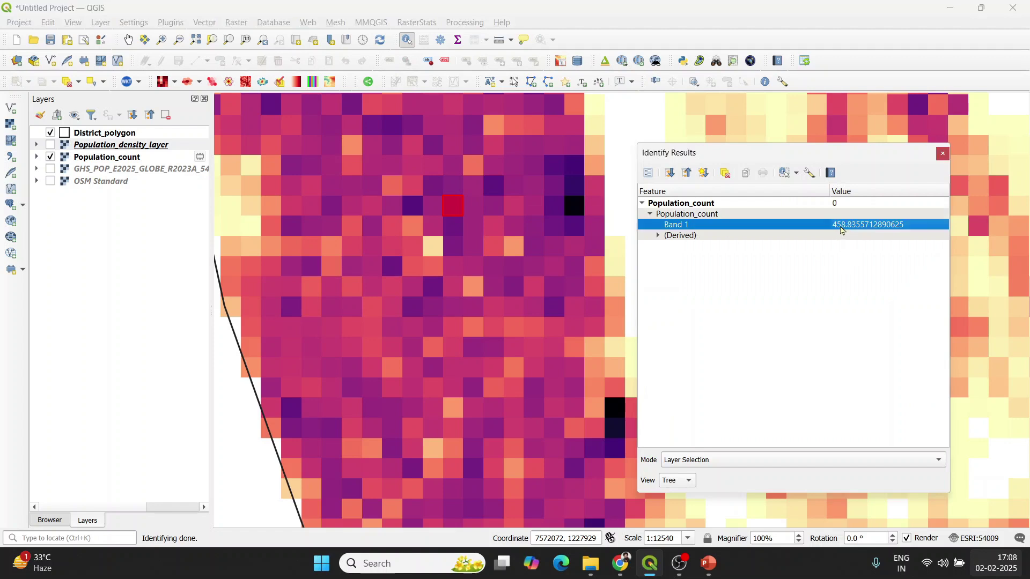
pyautogui.click(943, 154)
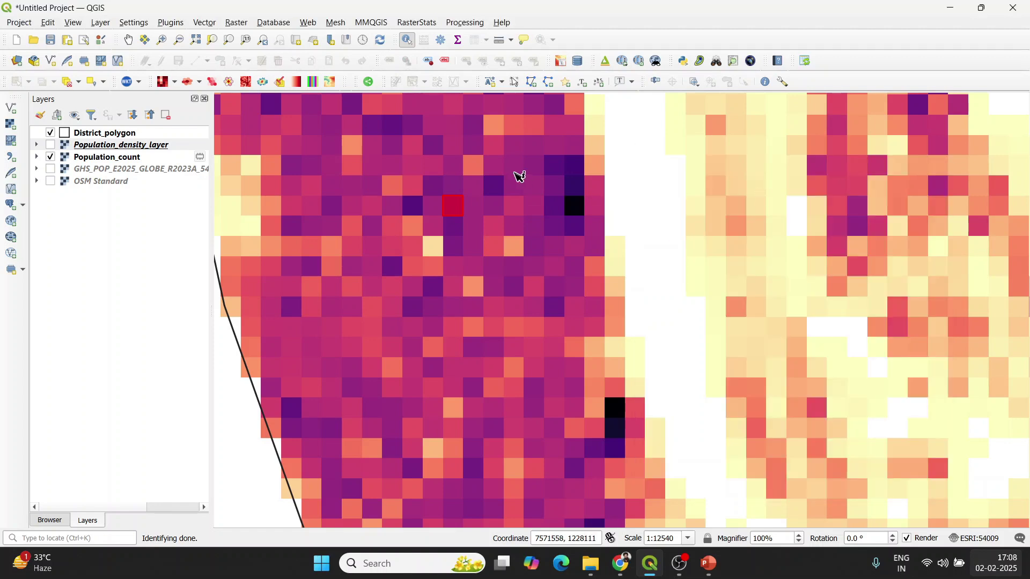
# Examine individual population grid cells up close and the population pattern across the whole district
pyautogui.scroll(1, 497, 205)
pyautogui.scroll(1, 510, 182)
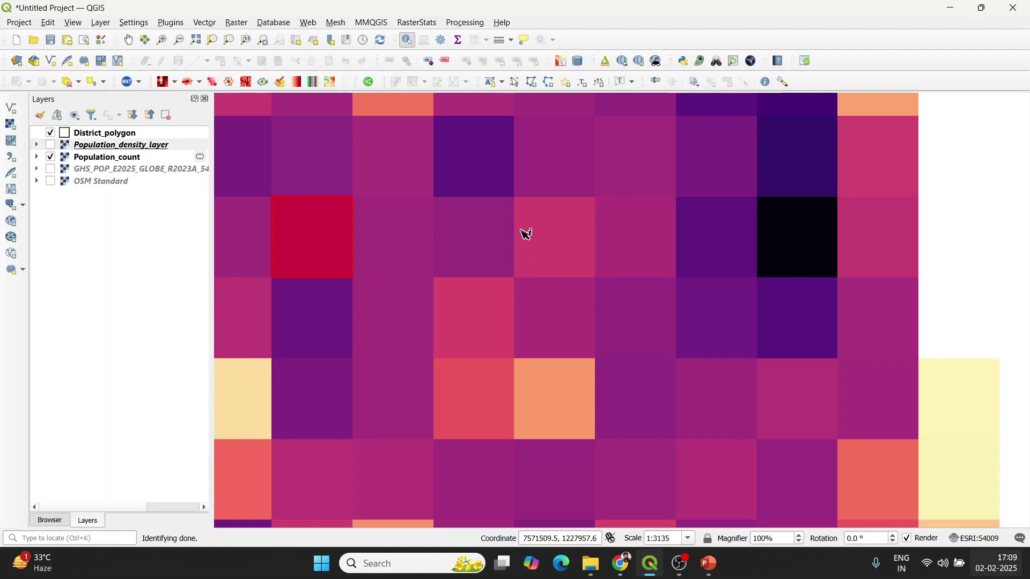
pyautogui.scroll(-3, 528, 219)
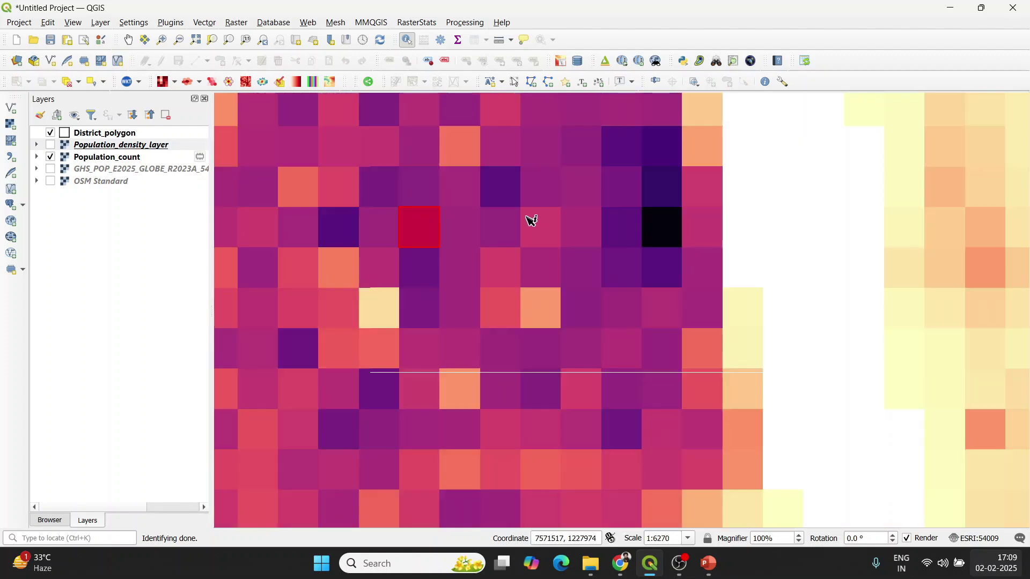
pyautogui.scroll(-3, 533, 220)
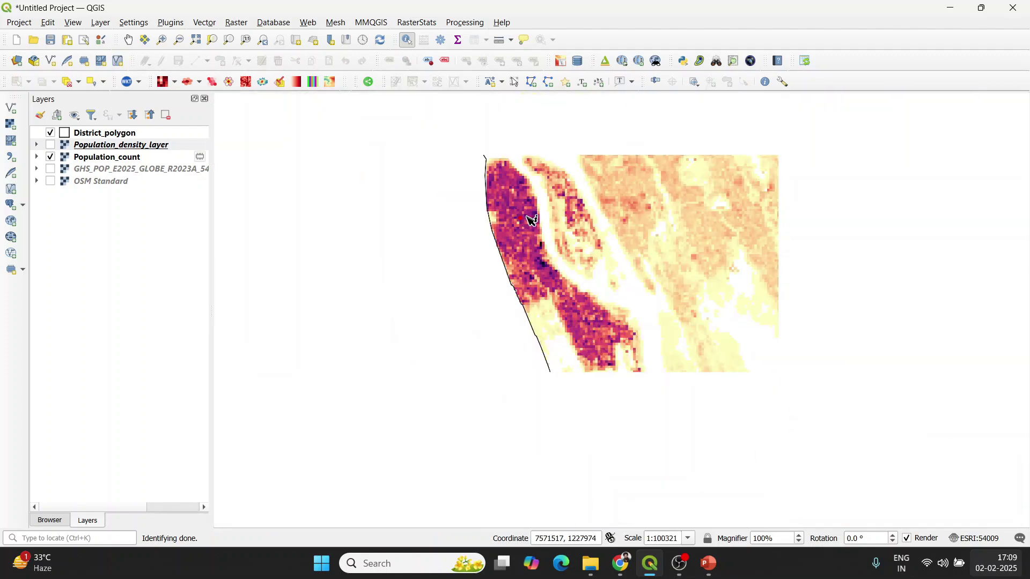
pyautogui.scroll(-1, 527, 228)
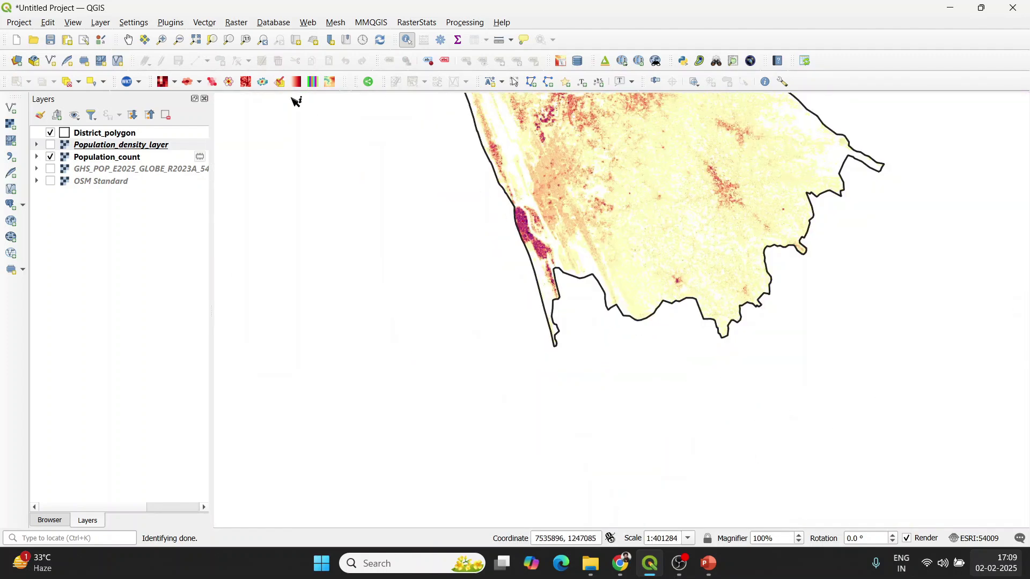
pyautogui.click(129, 39)
pyautogui.moveTo(558, 99); pyautogui.dragTo(550, 311)
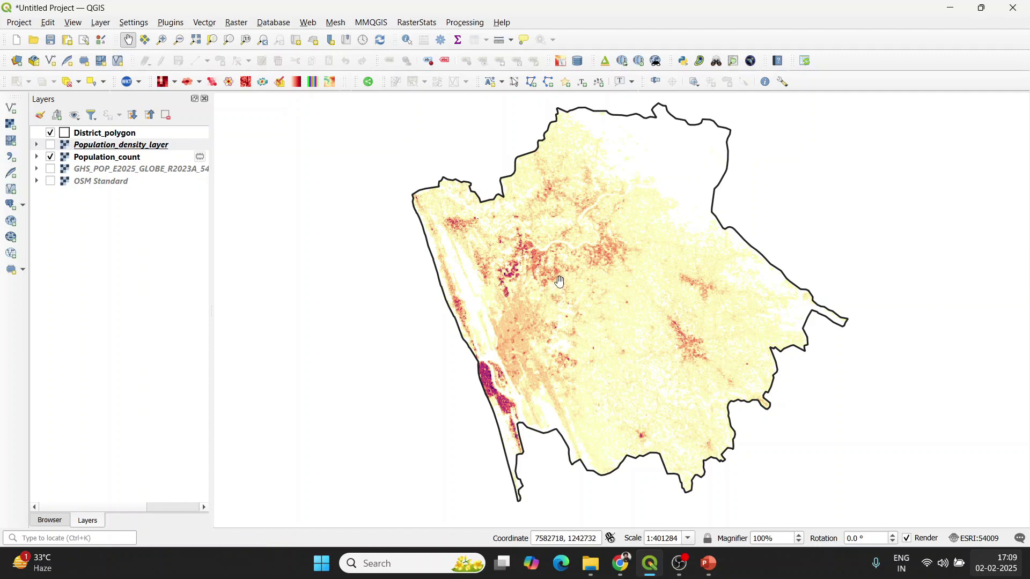
# Remove all five layers from the project, leaving an empty map
pyautogui.click(109, 144)
pyautogui.hotkey('ctrl', 'a')
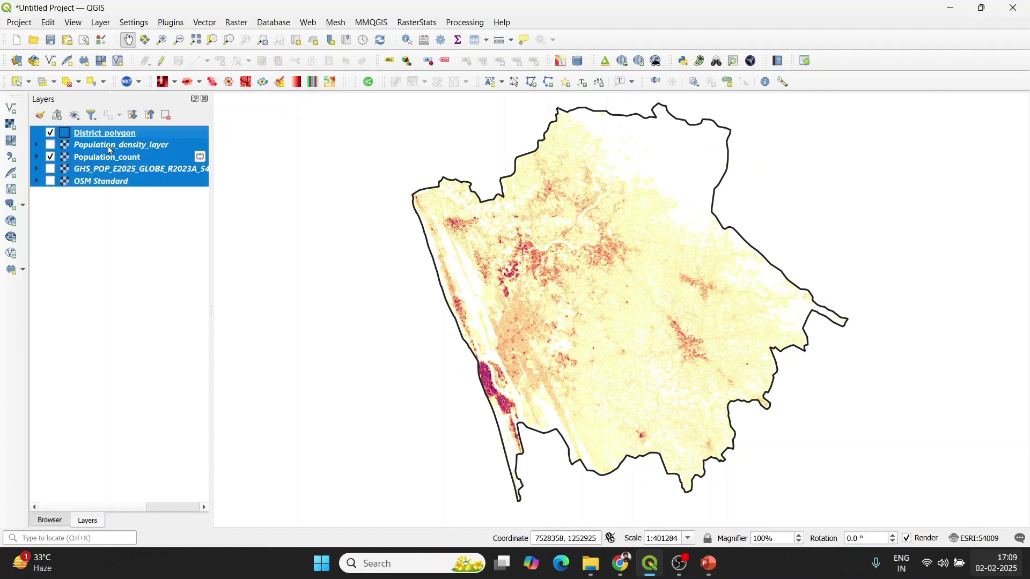
pyautogui.click(170, 118)
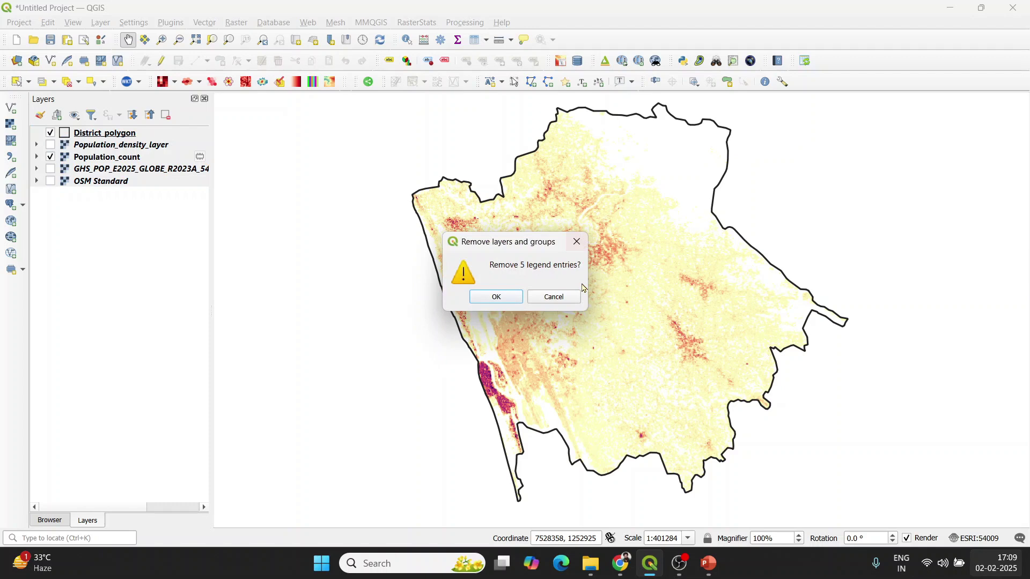
pyautogui.click(500, 299)
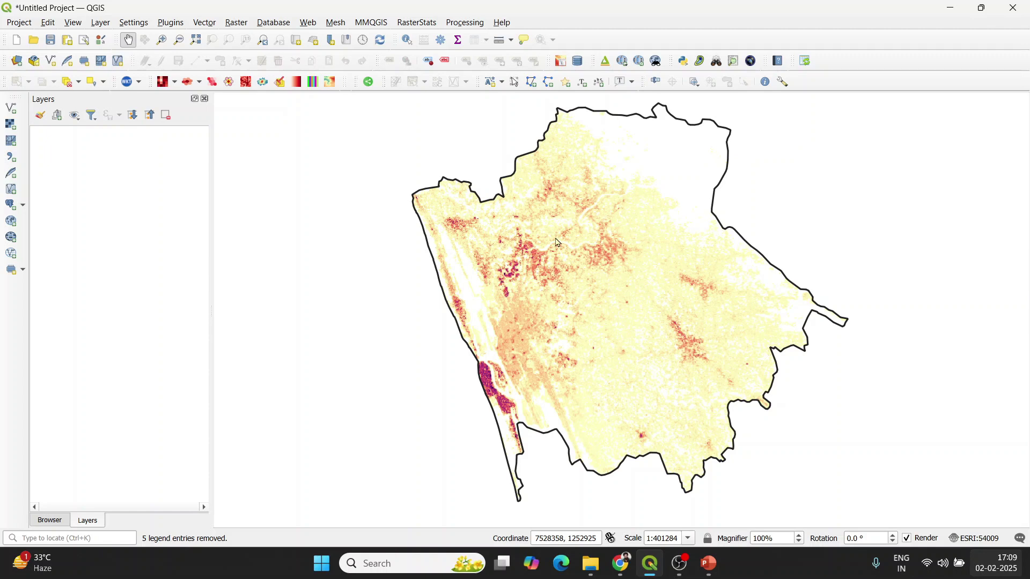
pyautogui.scroll(-2, 581, 339)
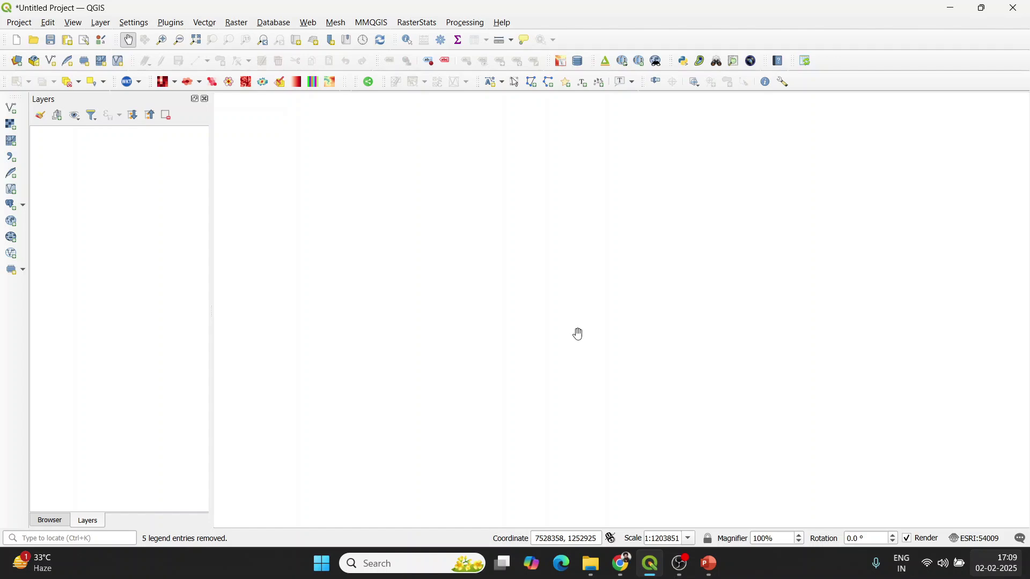
# Switch to the GHSL data download page in the browser and review its introduction and available products
pyautogui.click(956, 10)
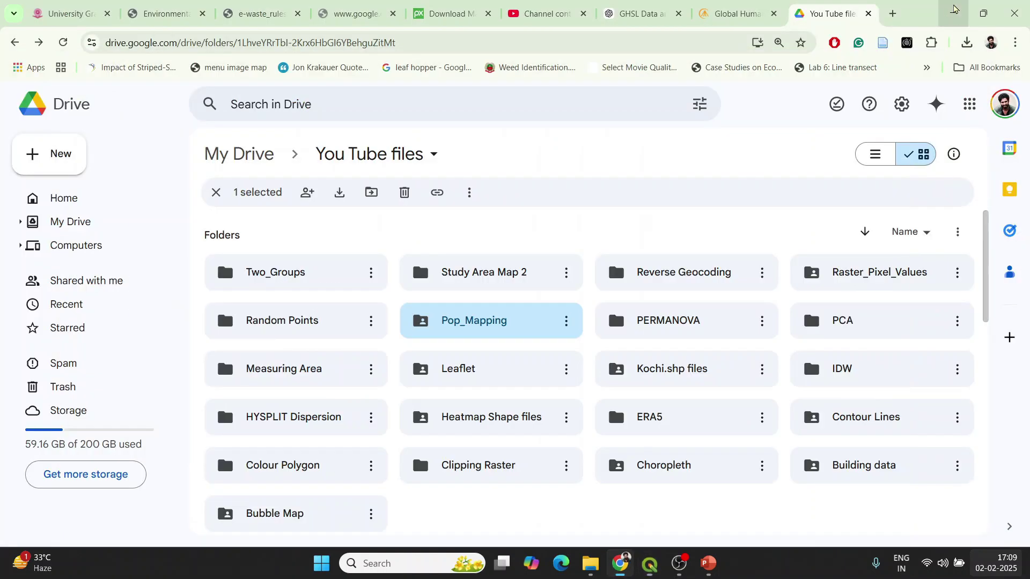
pyautogui.click(745, 9)
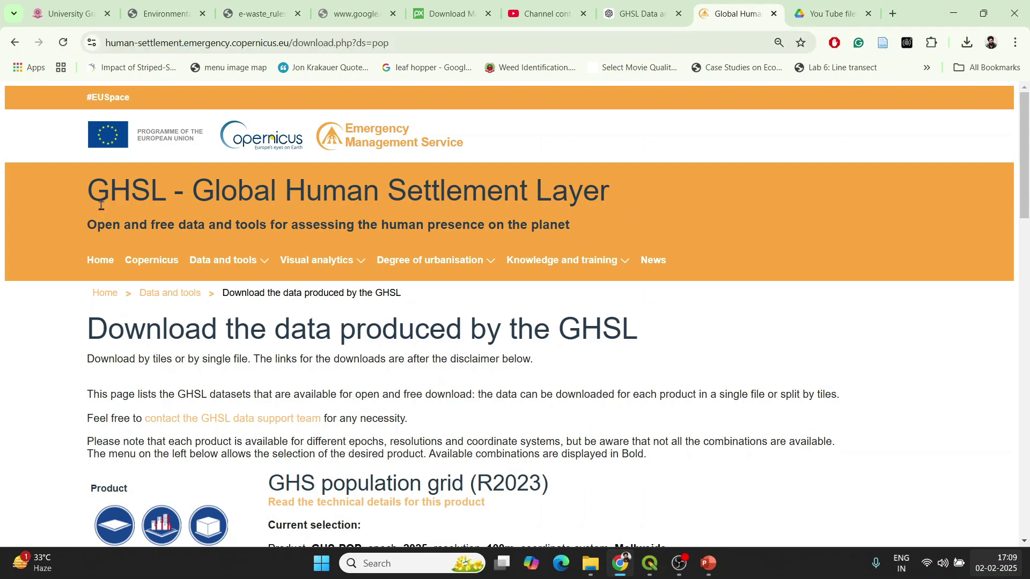
pyautogui.scroll(-5, 1, 242)
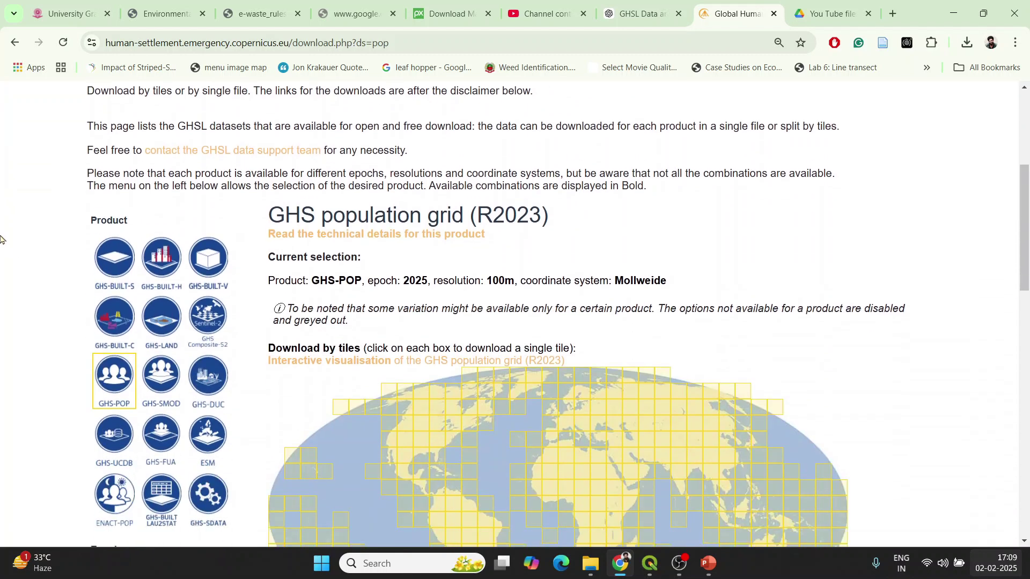
pyautogui.scroll(-1, 2, 240)
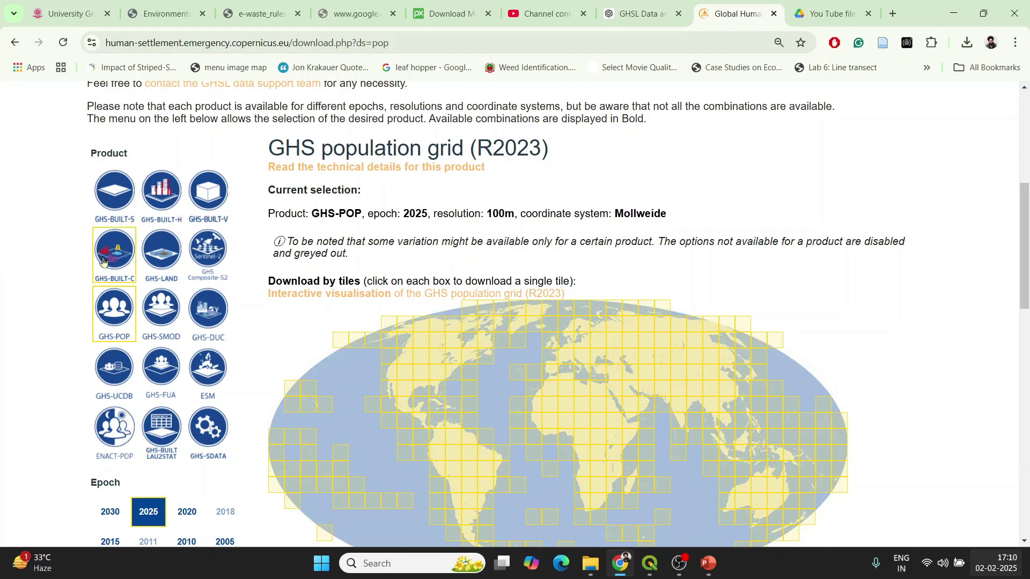
pyautogui.scroll(-1, 59, 288)
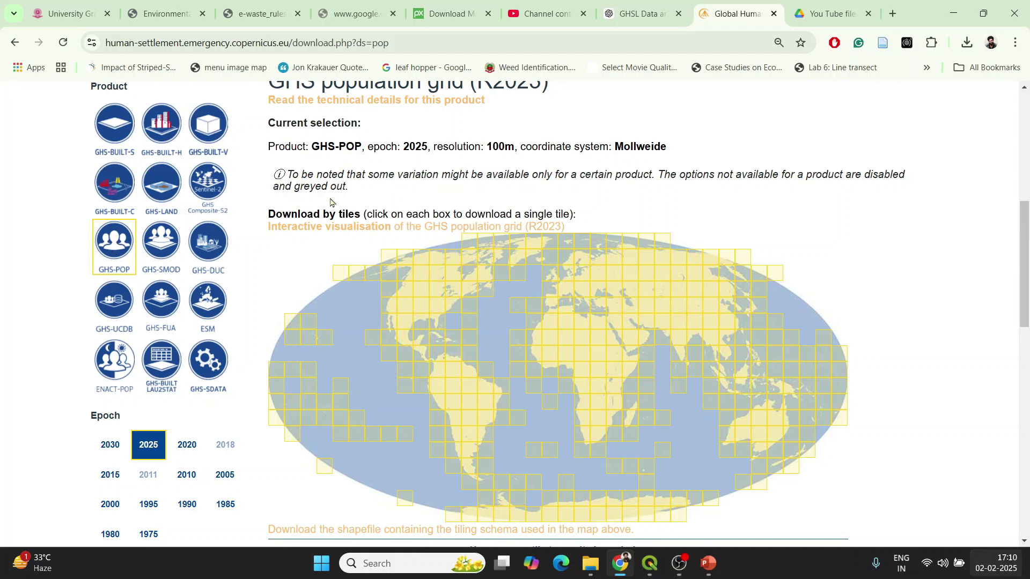
pyautogui.scroll(1, 331, 202)
pyautogui.scroll(1, 274, 207)
pyautogui.scroll(2, 272, 204)
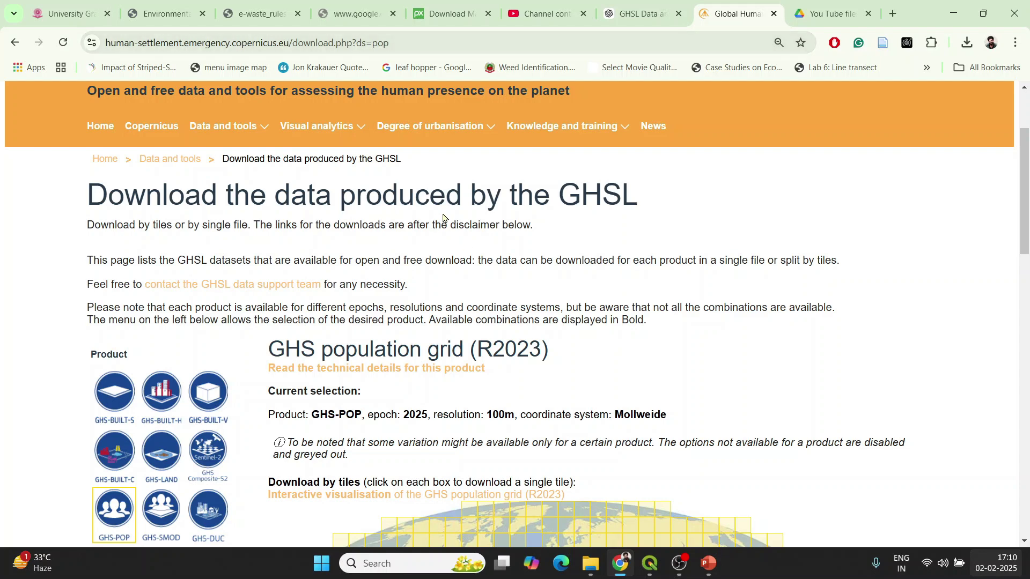
pyautogui.scroll(-3, 380, 191)
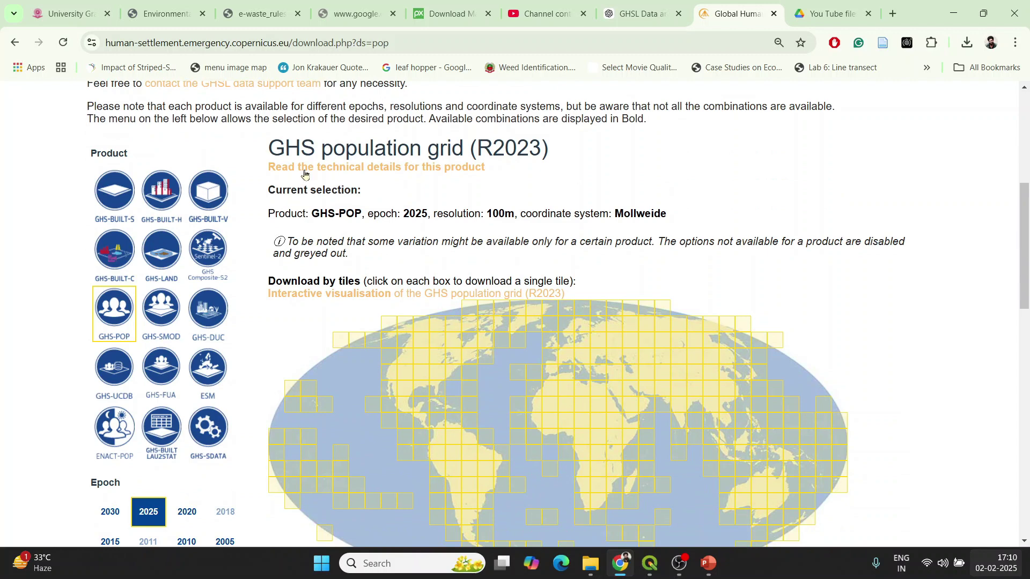
# Examine the GHS population grid (R2023) title and its world map of downloadable tiles around India
pyautogui.moveTo(270, 147); pyautogui.dragTo(557, 150)
pyautogui.scroll(-2, 580, 148)
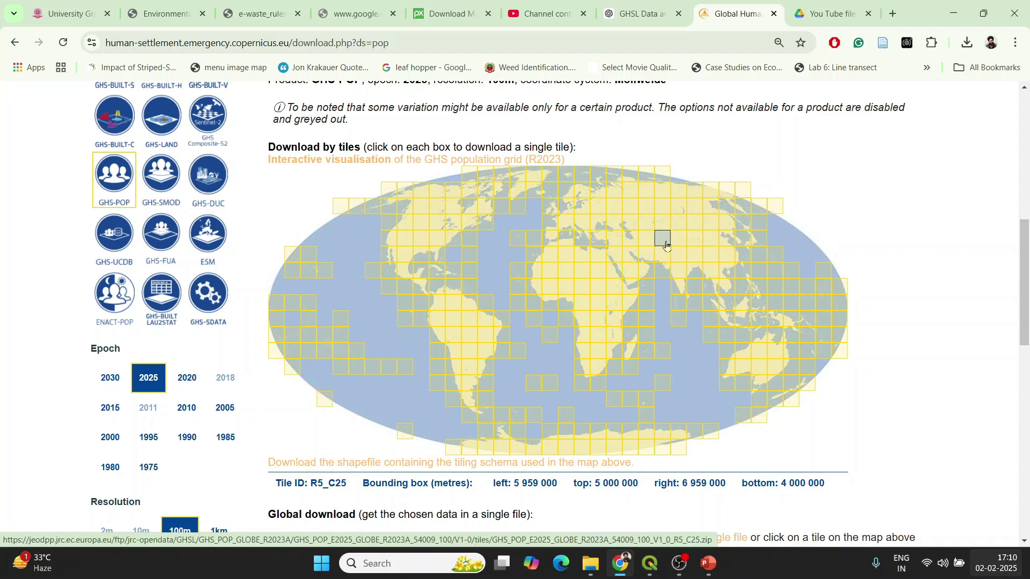
pyautogui.scroll(1, 665, 237)
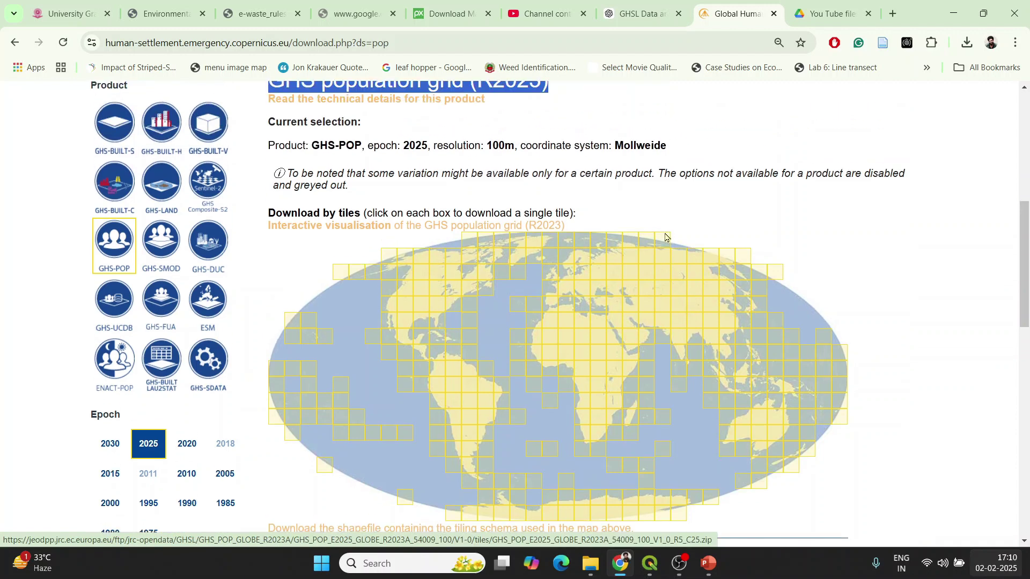
pyautogui.scroll(-1, 667, 239)
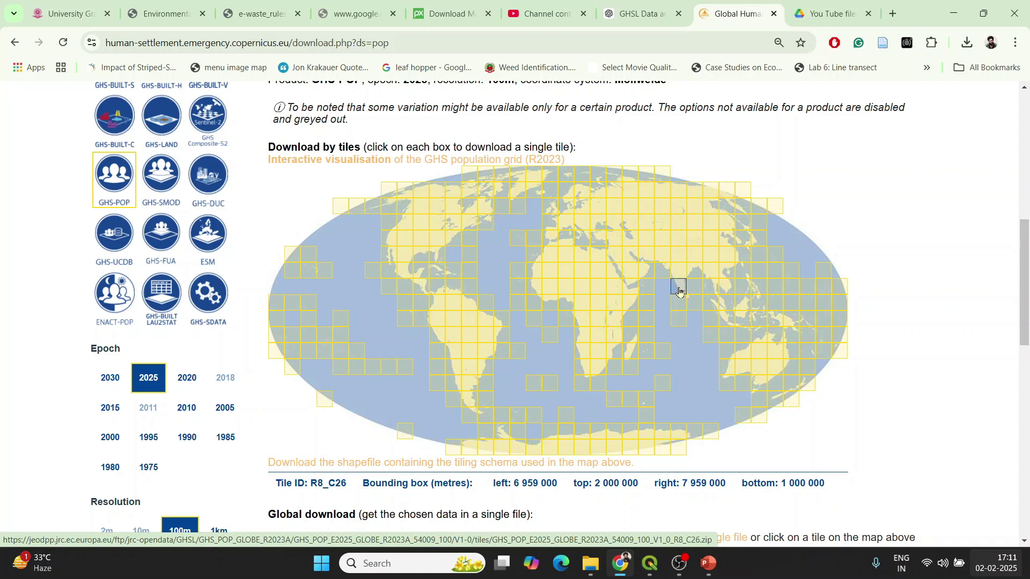
# Try the 2030 epoch for the GHS-POP product and return to 2025
pyautogui.scroll(-1, 8, 280)
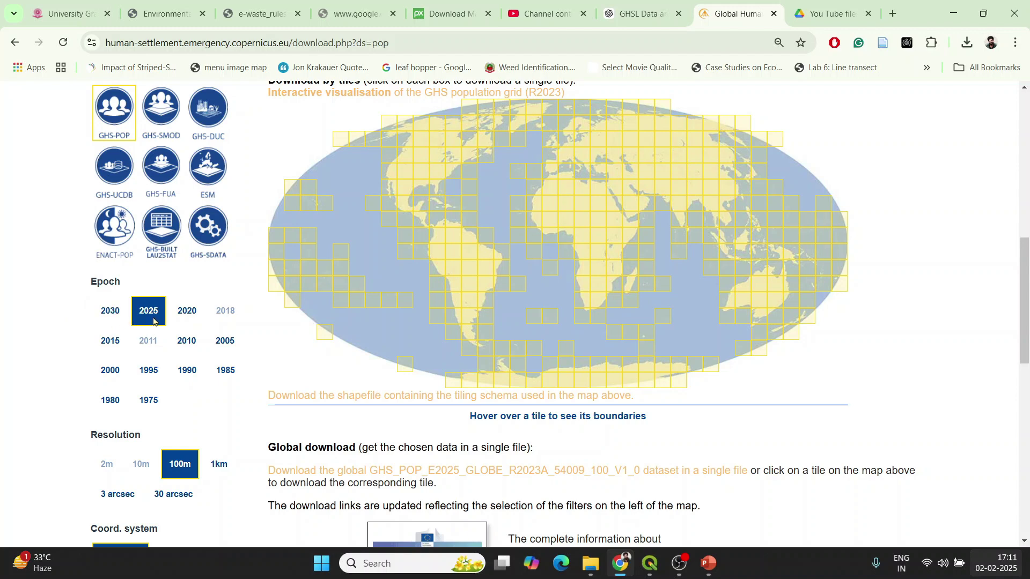
pyautogui.click(112, 318)
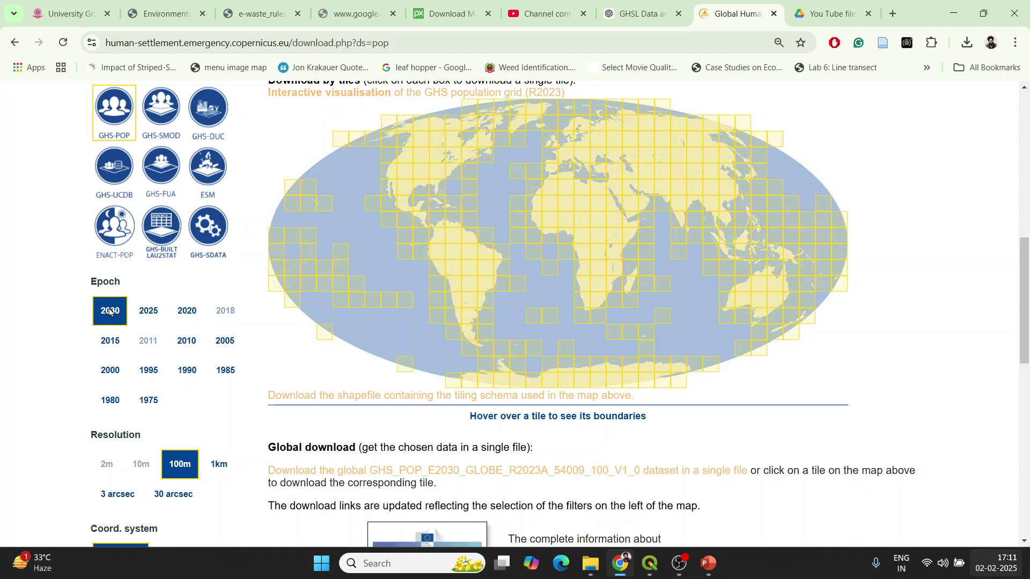
pyautogui.click(147, 313)
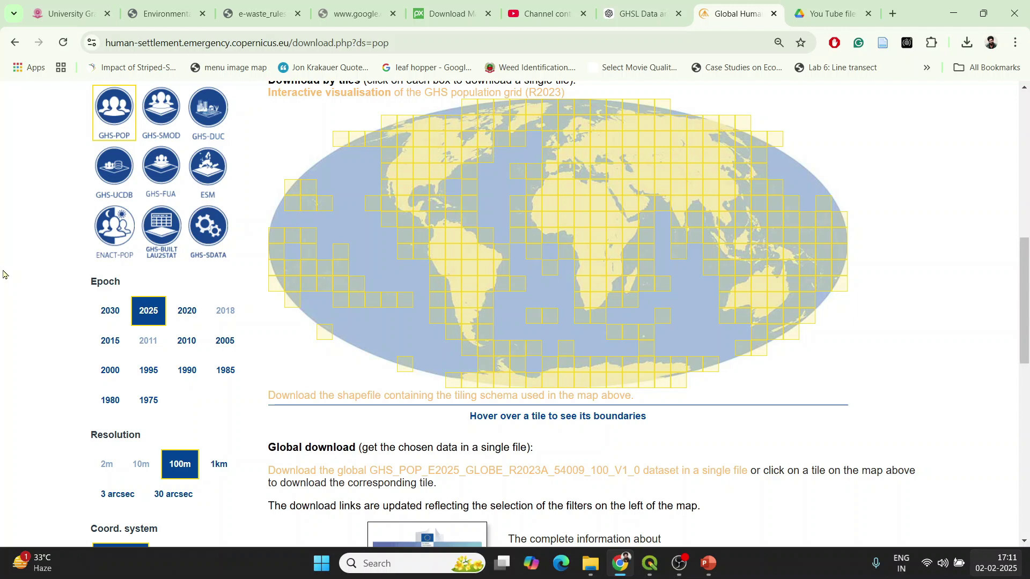
# Review the resolution and coordinate system options offered for the 2025 population grid
pyautogui.scroll(-2, 19, 289)
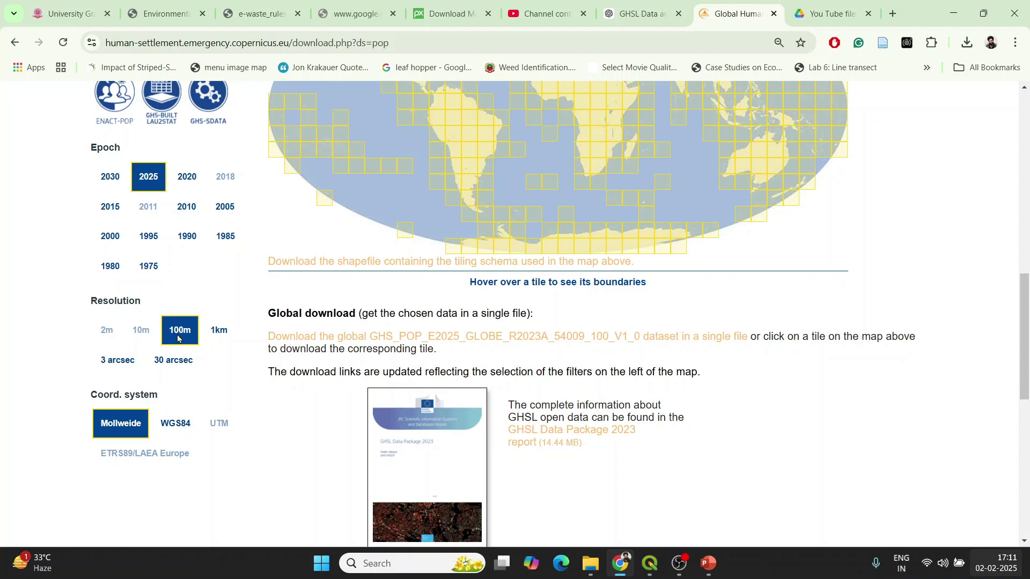
pyautogui.click(218, 340)
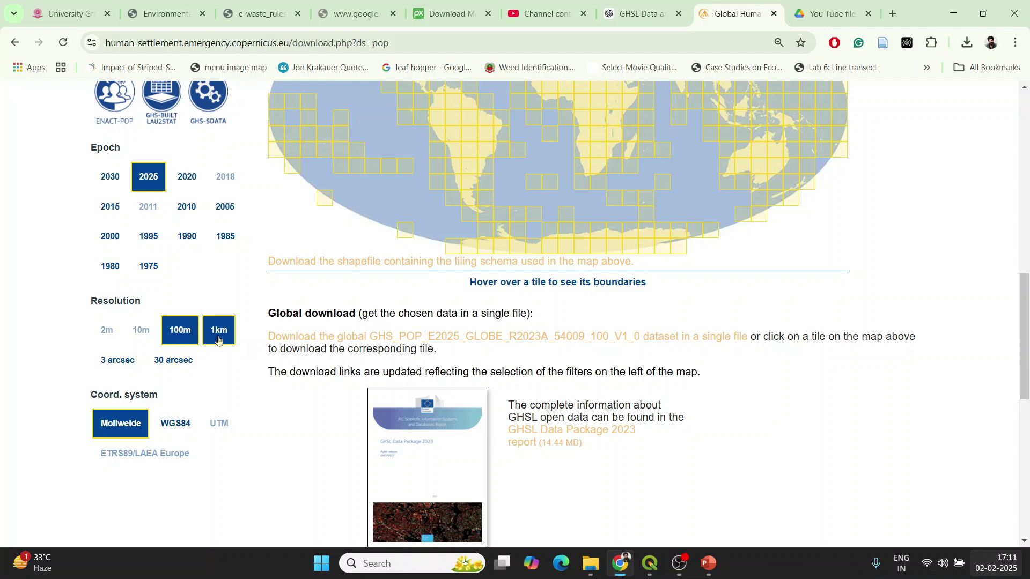
pyautogui.scroll(-1, 199, 349)
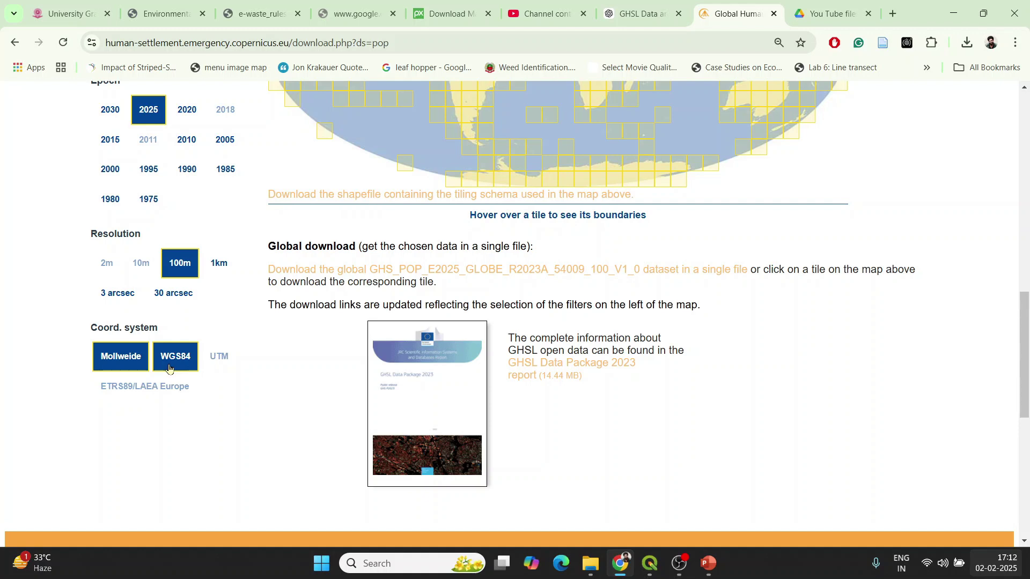
pyautogui.scroll(5, 67, 341)
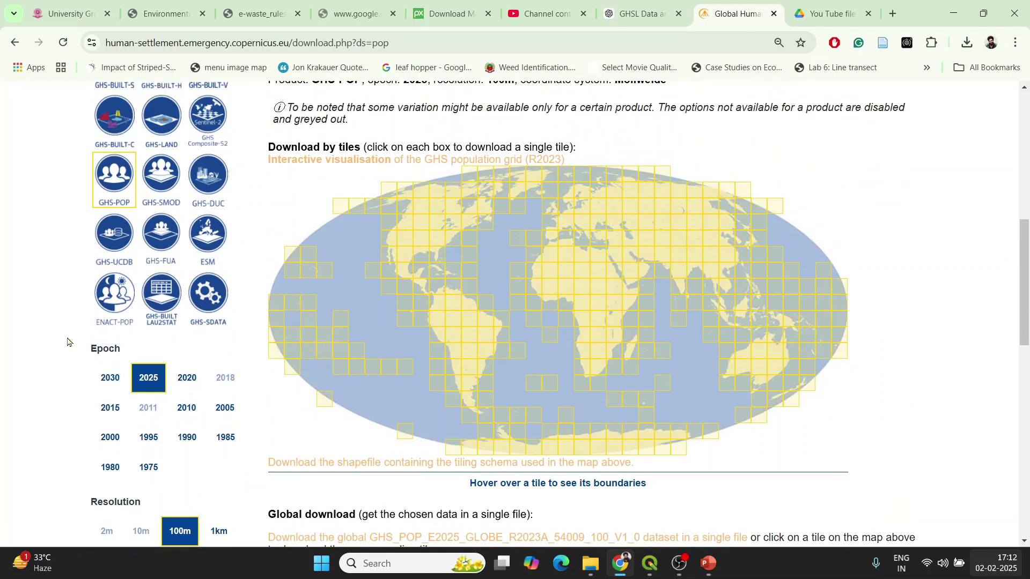
# Download tile R8_C26 of the 2025 GHS-POP grid at 100 m Mollweide, then pause the running download
pyautogui.scroll(-3, 67, 341)
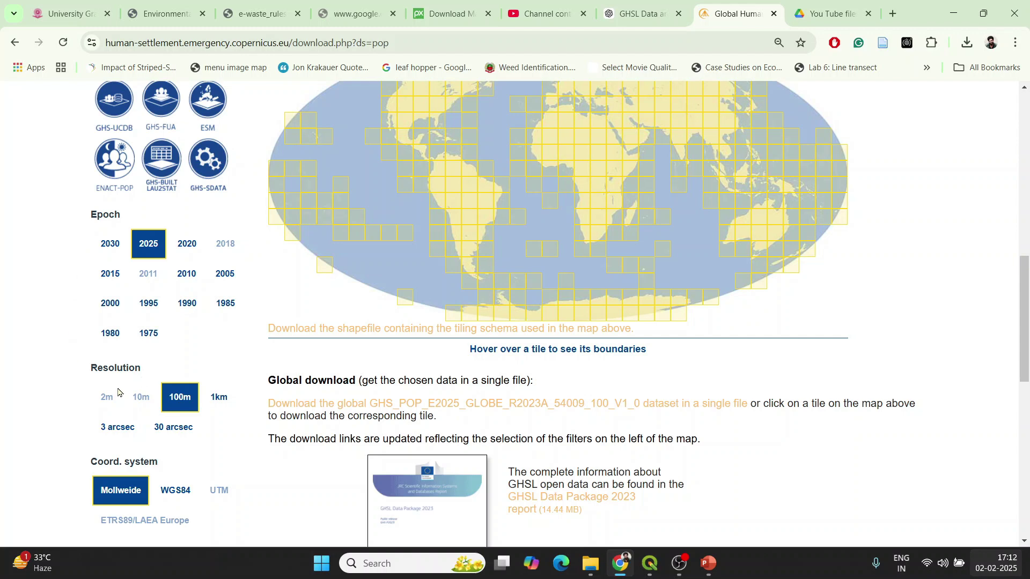
pyautogui.scroll(4, 79, 364)
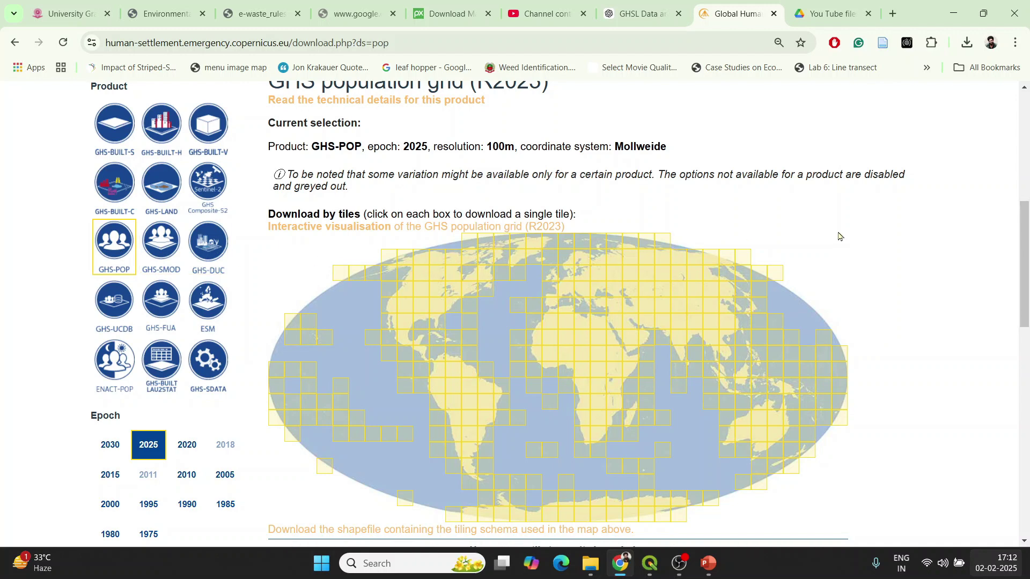
pyautogui.scroll(-1, 661, 252)
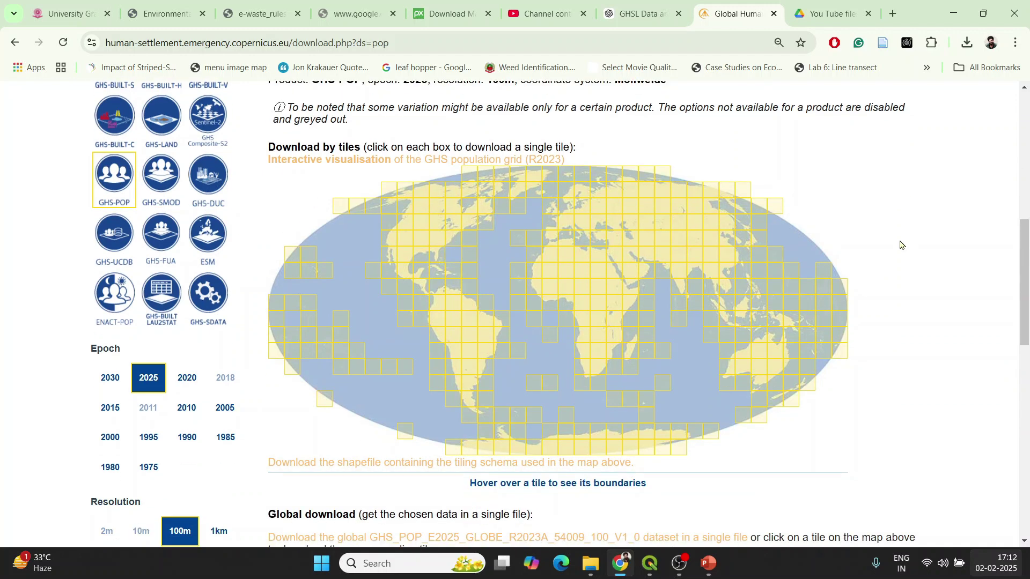
pyautogui.click(679, 289)
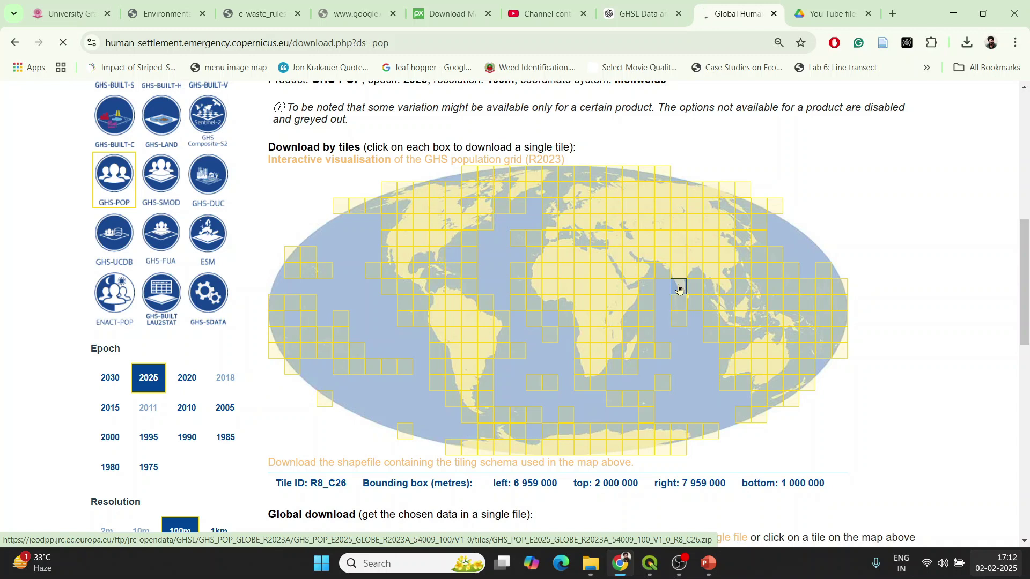
pyautogui.click(969, 44)
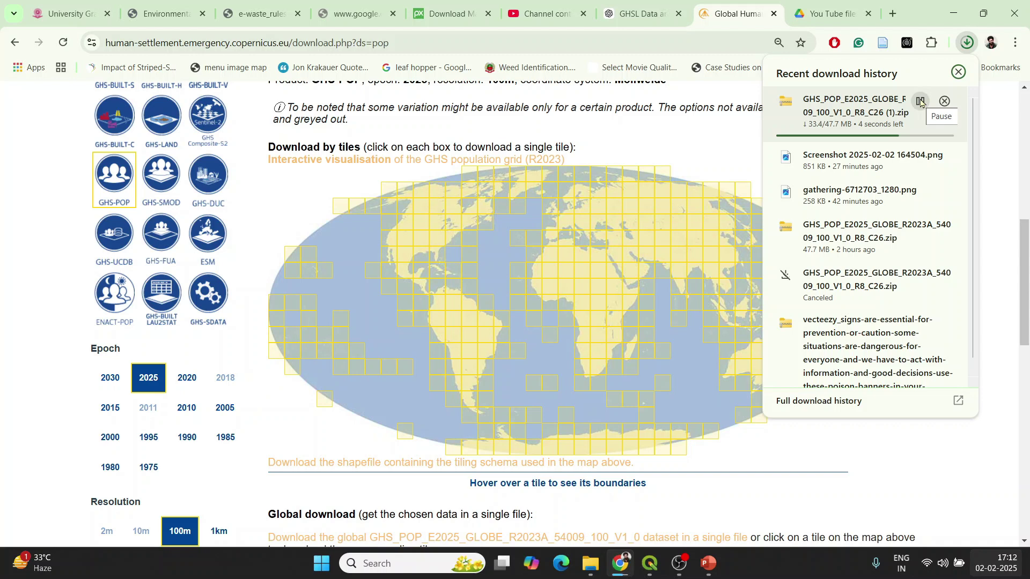
pyautogui.click(921, 102)
# Switch to File Explorer and inspect the contents of the zipped GHS_POP R8_C26 archive in the Population Density Mapping folder
pyautogui.click(953, 13)
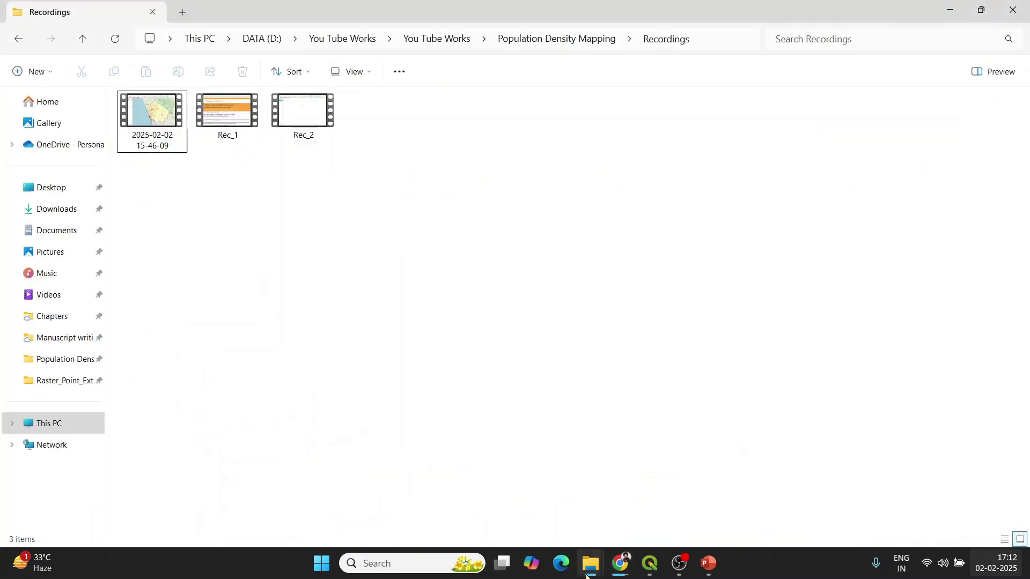
pyautogui.moveTo(587, 576)
pyautogui.click(634, 492)
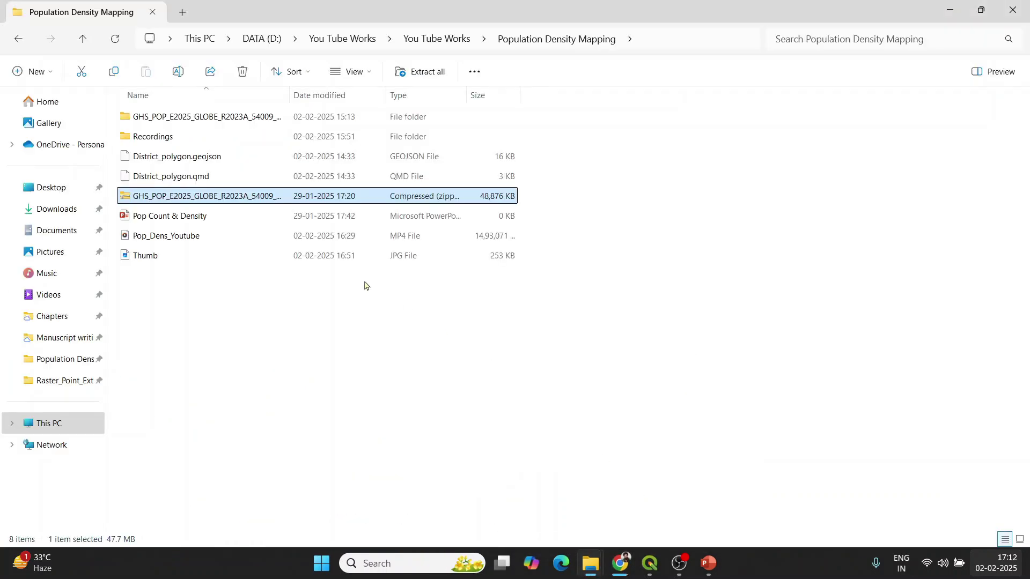
pyautogui.click(190, 301)
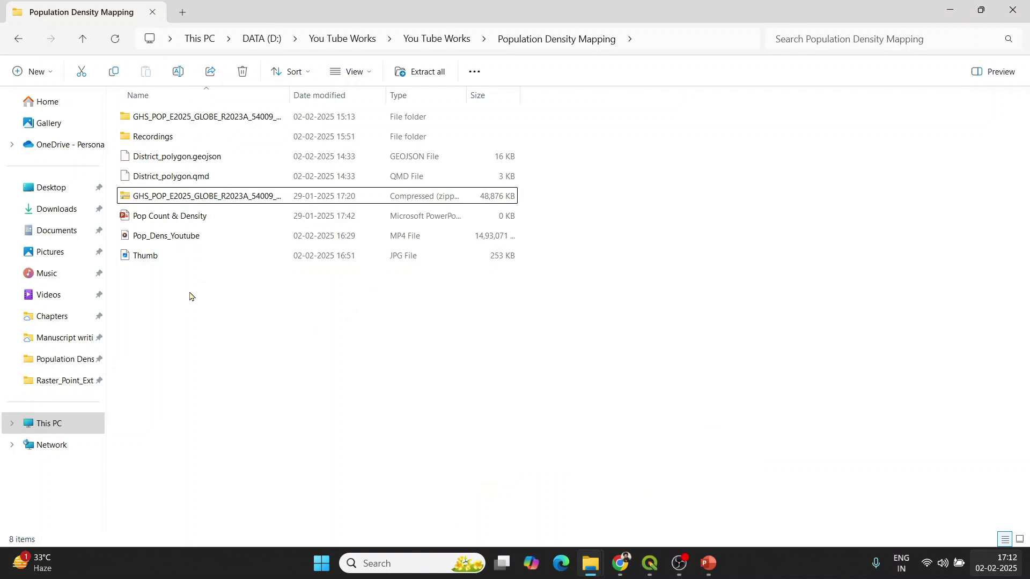
pyautogui.click(207, 199)
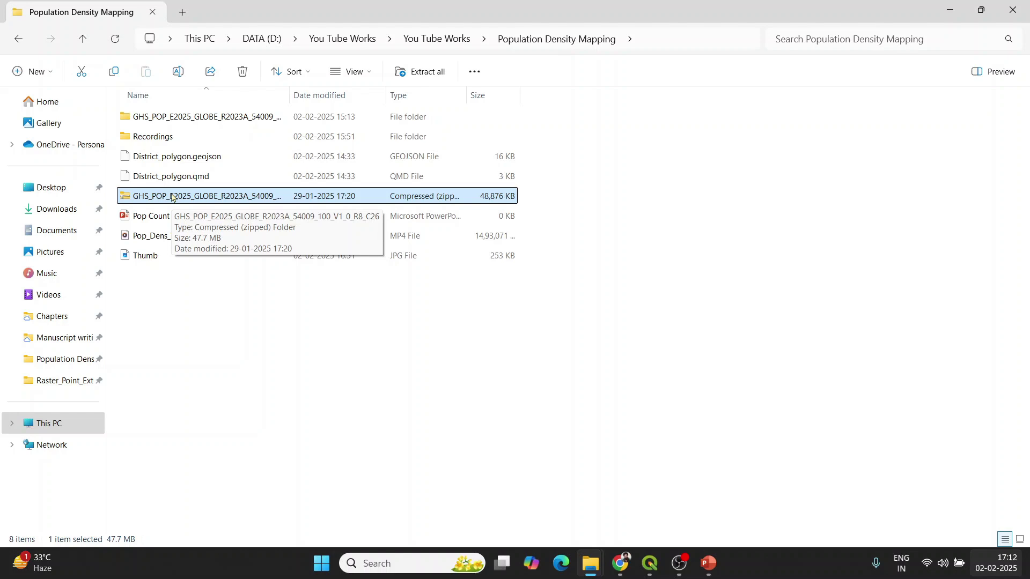
pyautogui.doubleClick(173, 197)
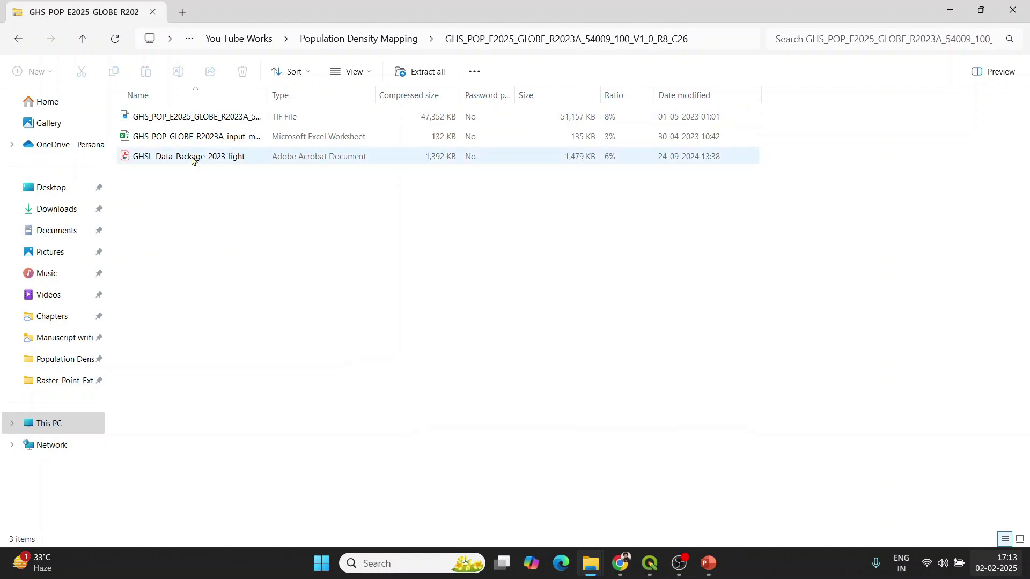
pyautogui.click(195, 122)
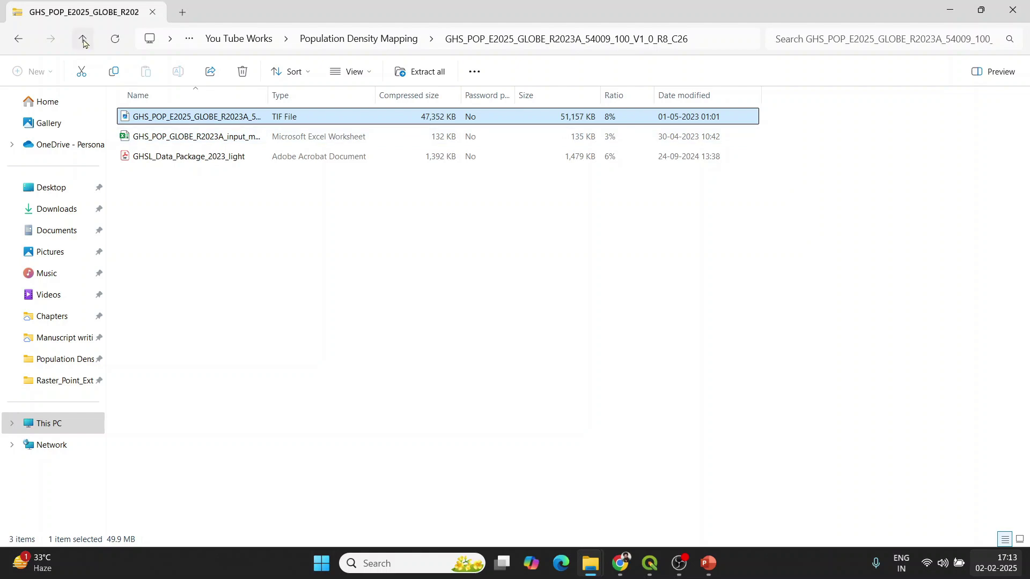
pyautogui.click(186, 161)
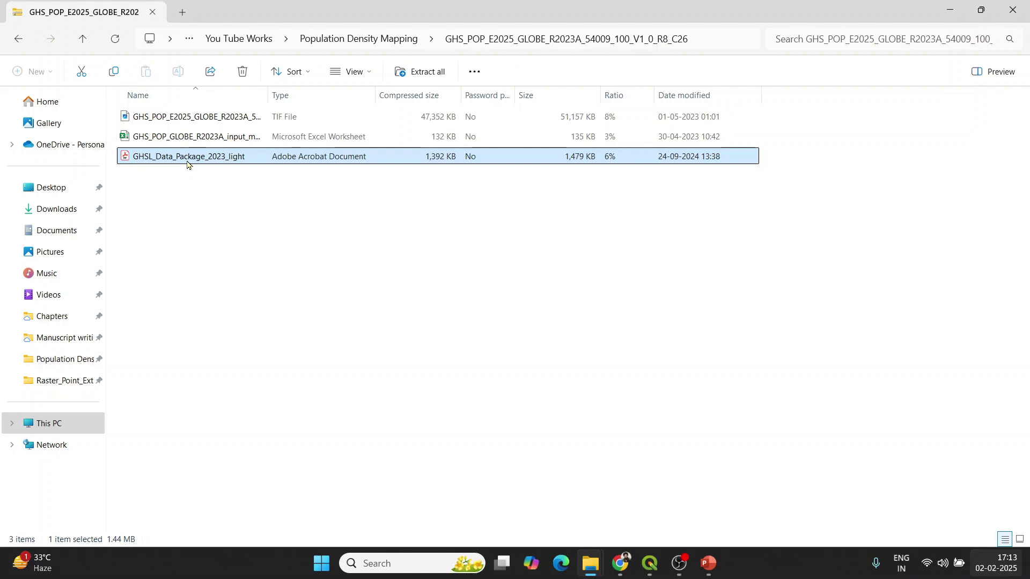
pyautogui.click(83, 38)
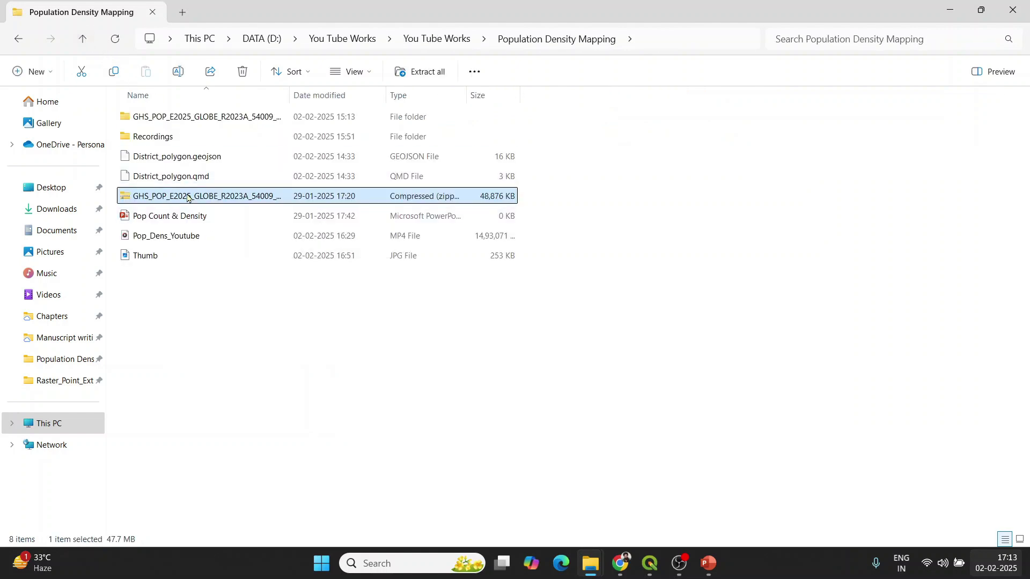
pyautogui.rightClick(185, 202)
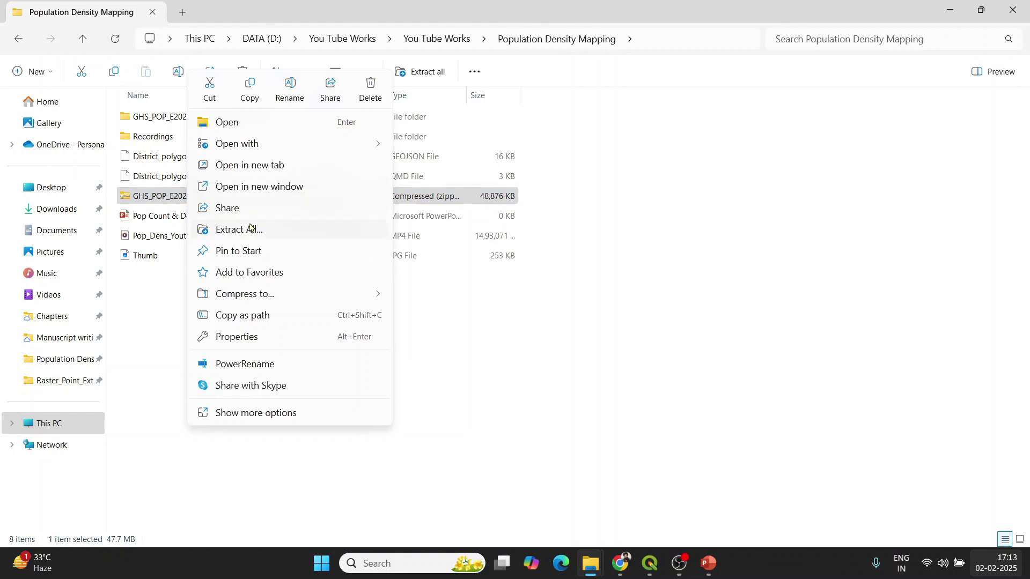
pyautogui.click(250, 232)
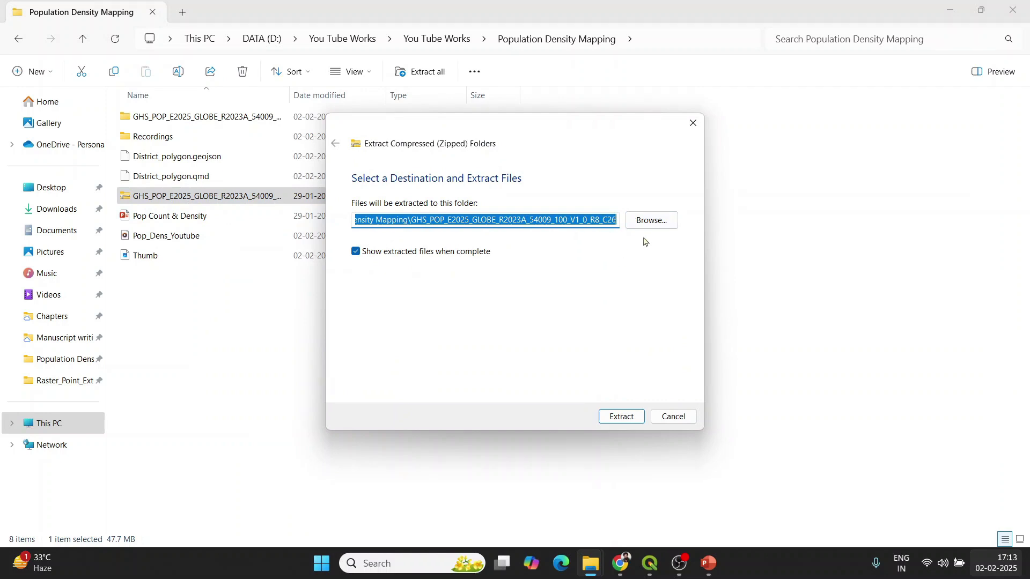
pyautogui.click(693, 122)
# Load the population TIF from the extracted GHS_POP_E2025_GLOBE_R2023A_54009_100_V1_0_R8_C26 folder into the empty QGIS project
pyautogui.click(218, 122)
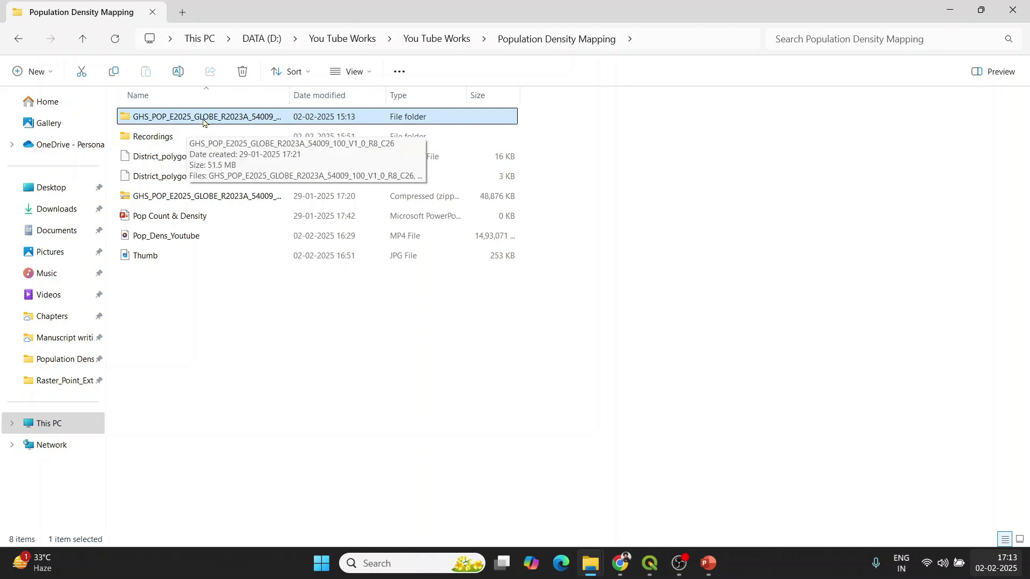
pyautogui.doubleClick(203, 122)
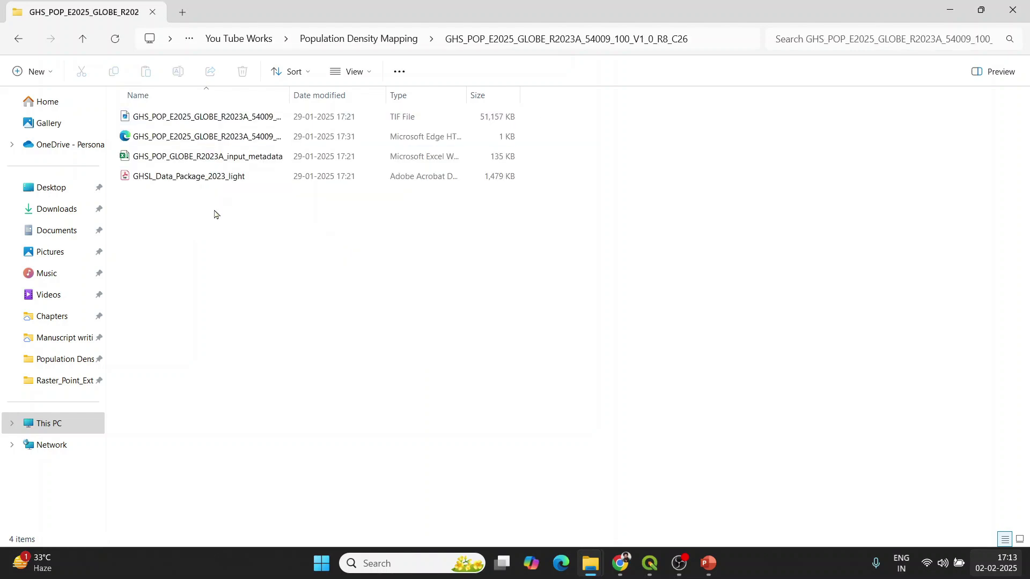
pyautogui.click(186, 124)
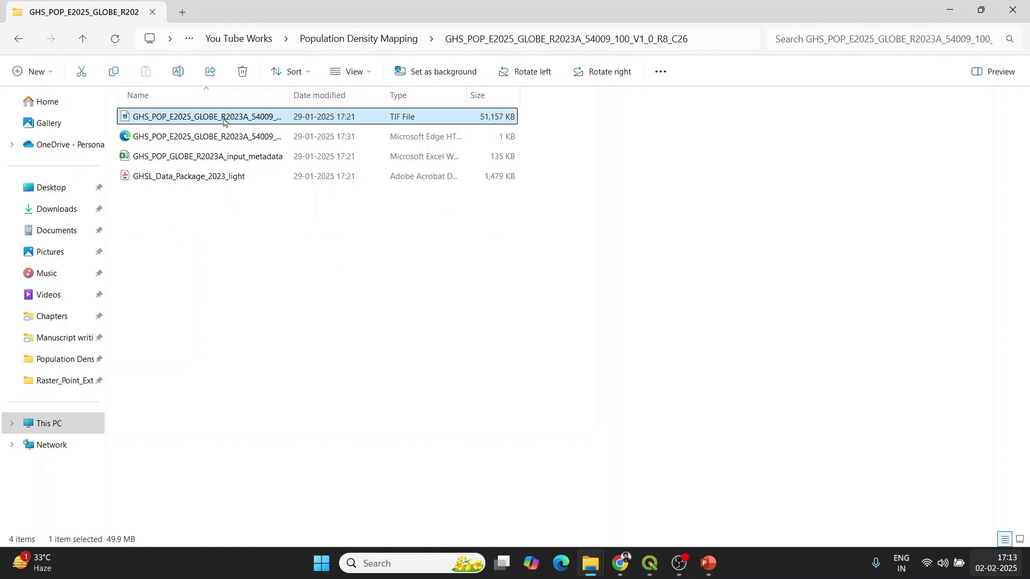
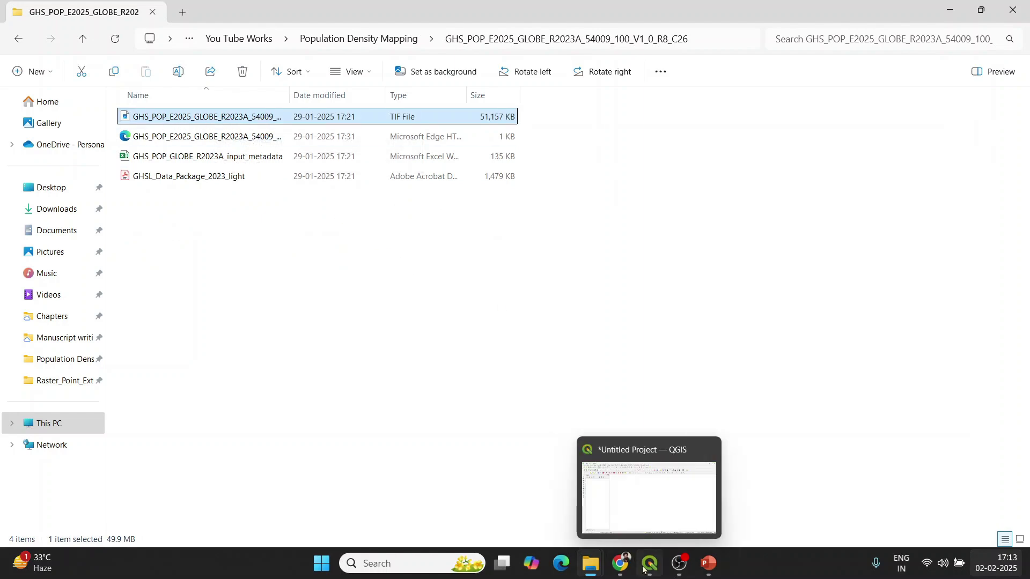
pyautogui.click(983, 10)
pyautogui.moveTo(407, 21); pyautogui.dragTo(617, 21)
pyautogui.moveTo(229, 119); pyautogui.dragTo(801, 221)
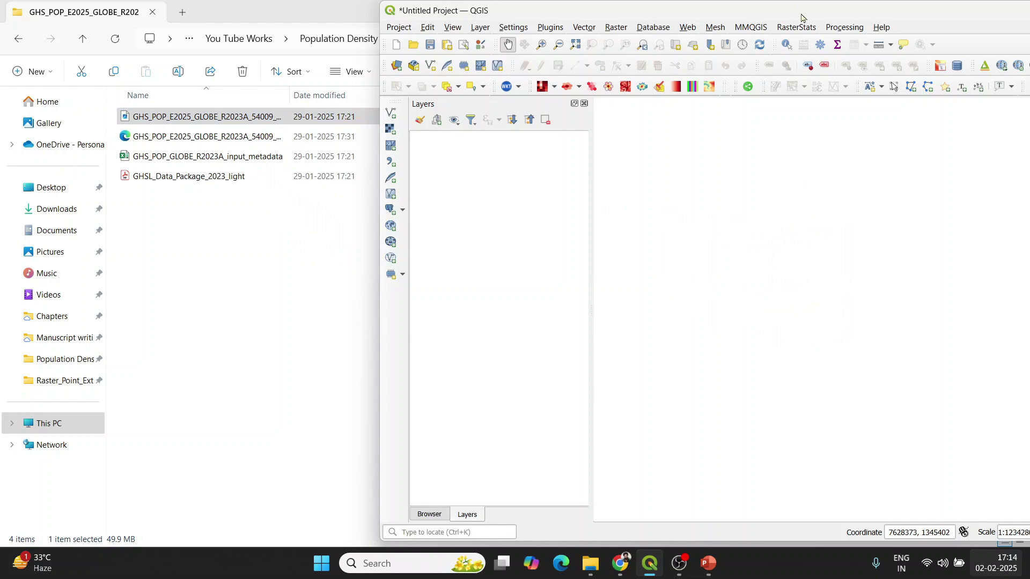
pyautogui.moveTo(799, 15); pyautogui.dragTo(541, 36)
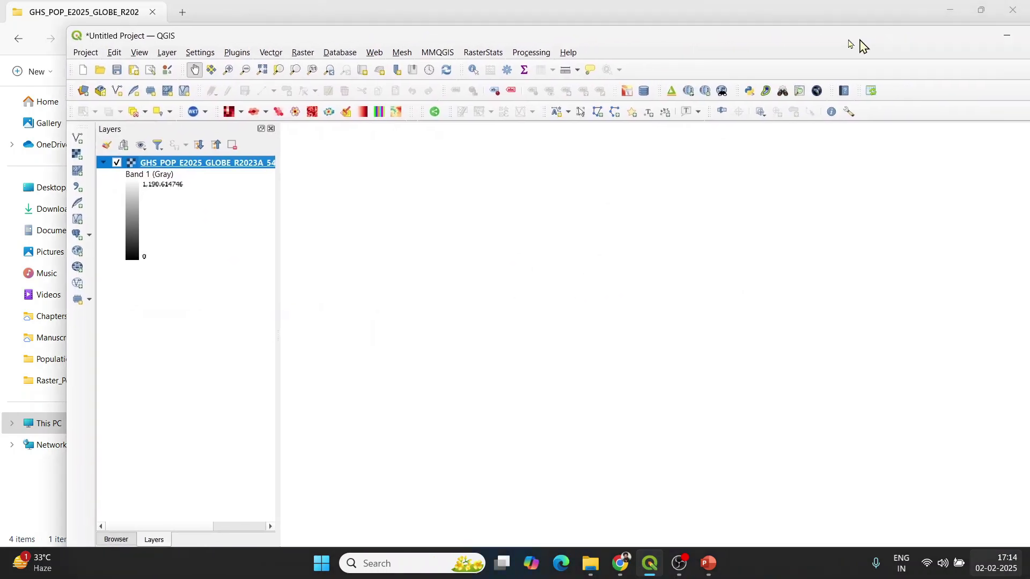
pyautogui.click(992, 34)
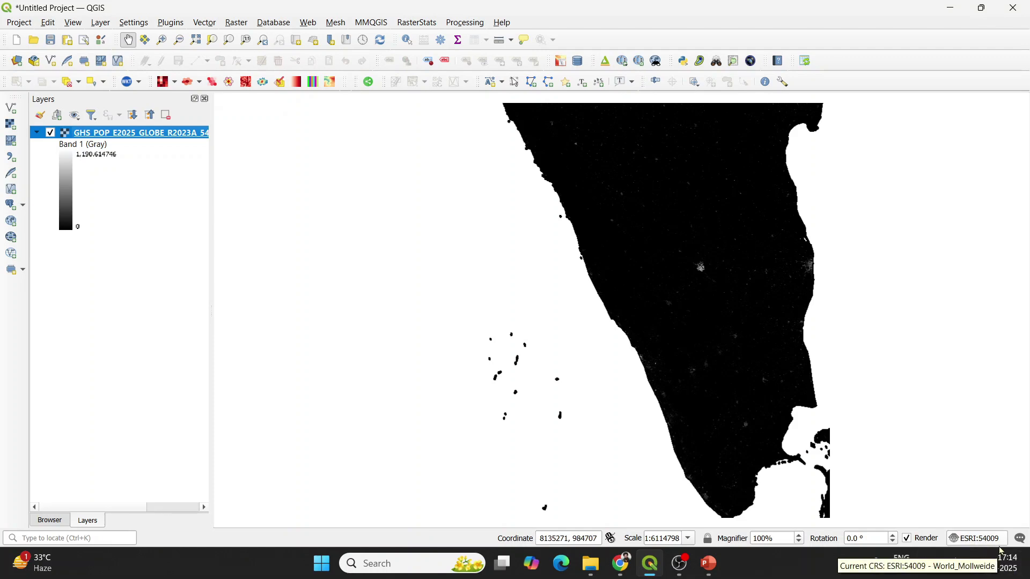
# Add the OSM Standard basemap from QuickMapServices beneath the population raster
pyautogui.scroll(-2, 755, 275)
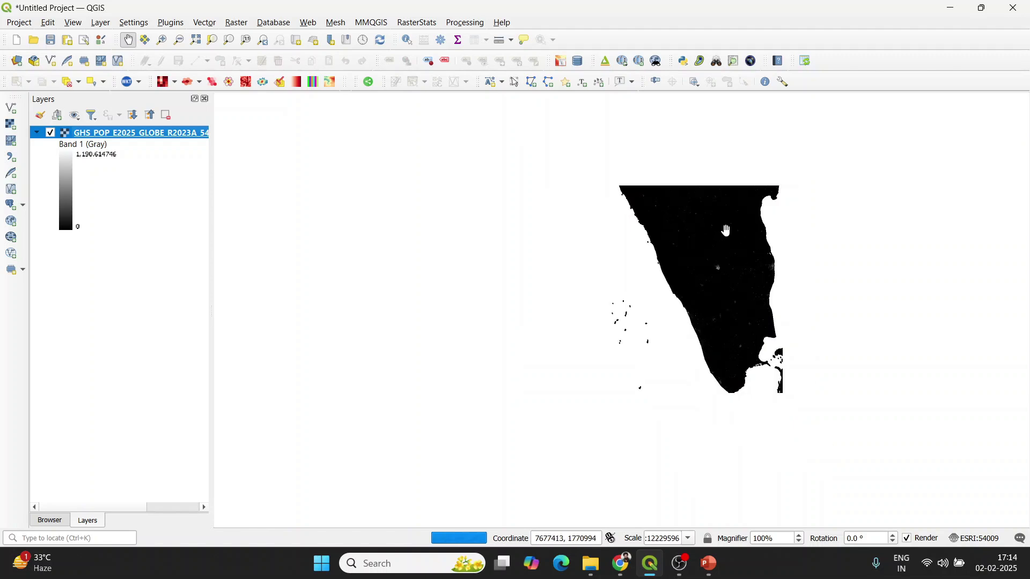
pyautogui.moveTo(755, 275); pyautogui.dragTo(620, 247)
pyautogui.scroll(2, 622, 256)
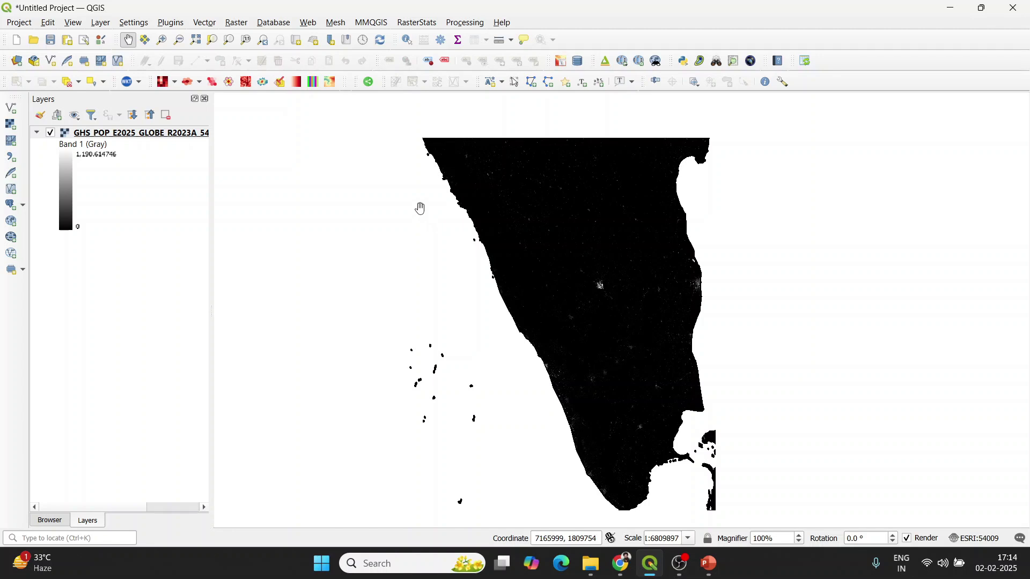
pyautogui.click(309, 24)
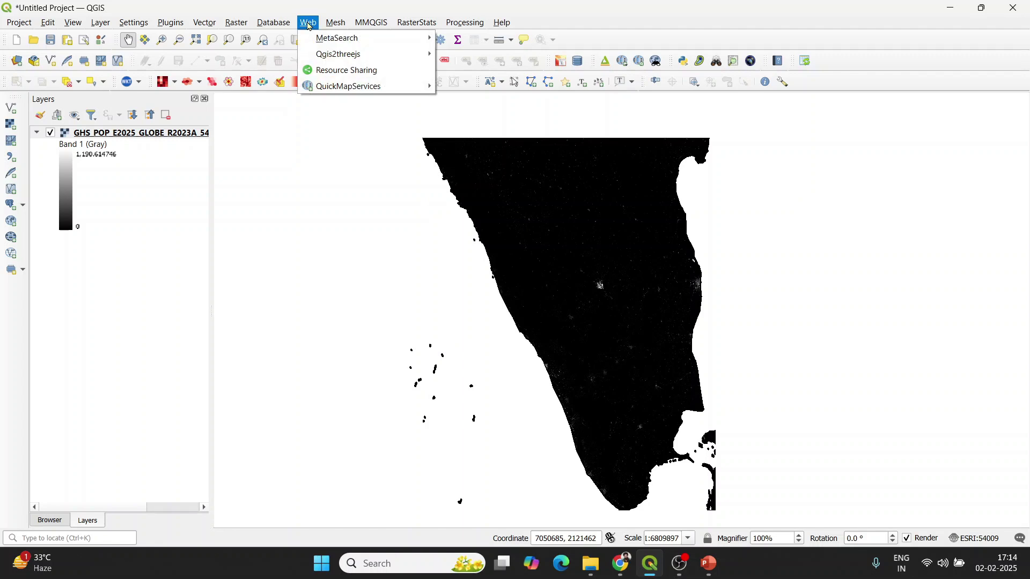
pyautogui.moveTo(355, 93)
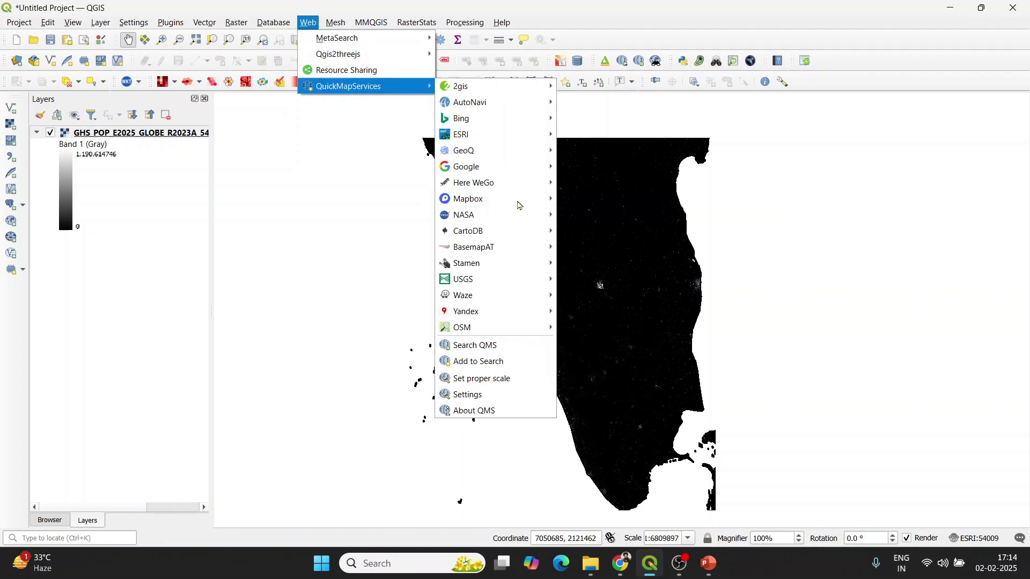
pyautogui.moveTo(518, 337)
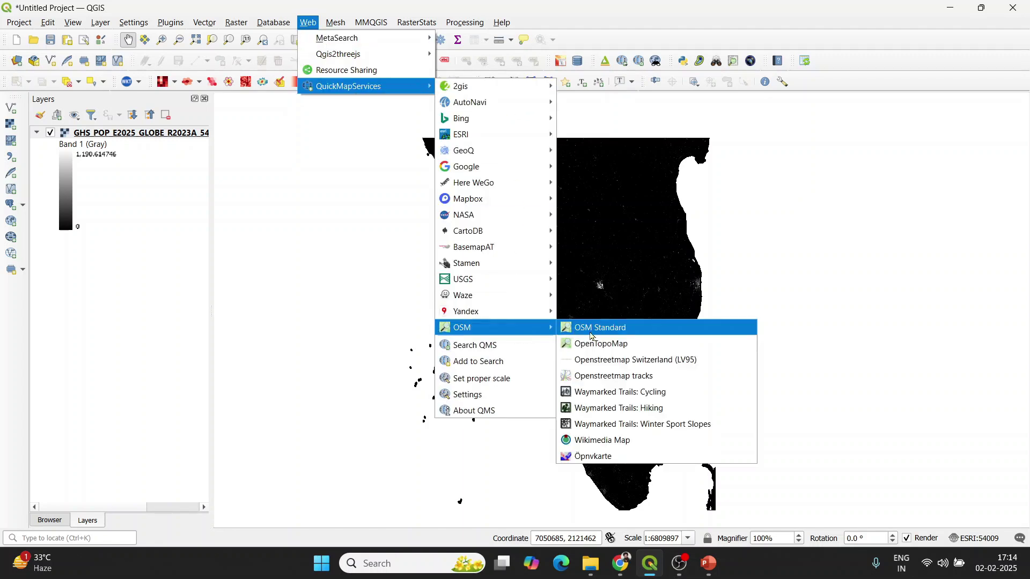
pyautogui.click(592, 328)
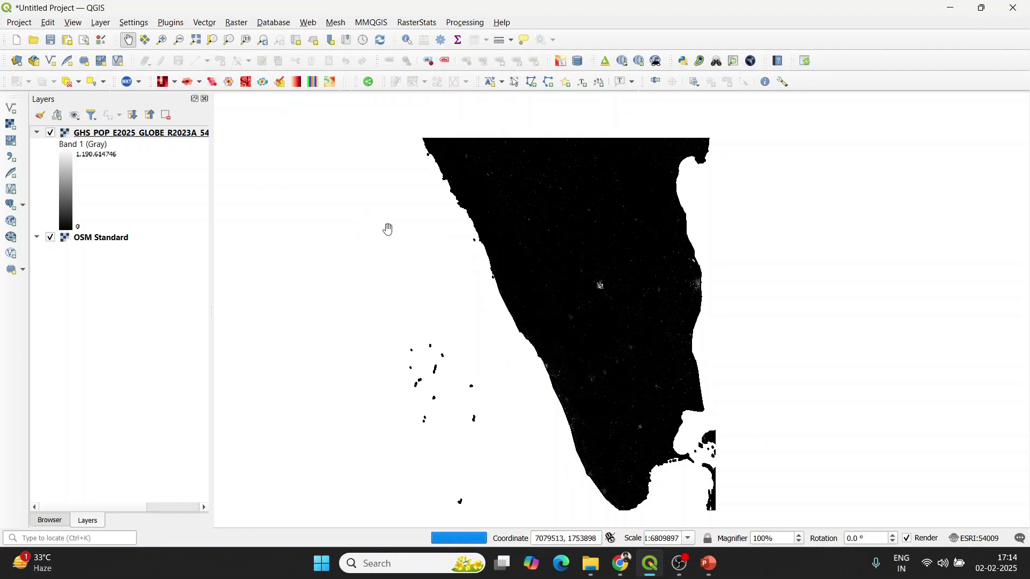
# Search the plugin manager for "quickmap" and review the QuickMapServices plugin's details
pyautogui.click(314, 27)
pyautogui.moveTo(367, 91)
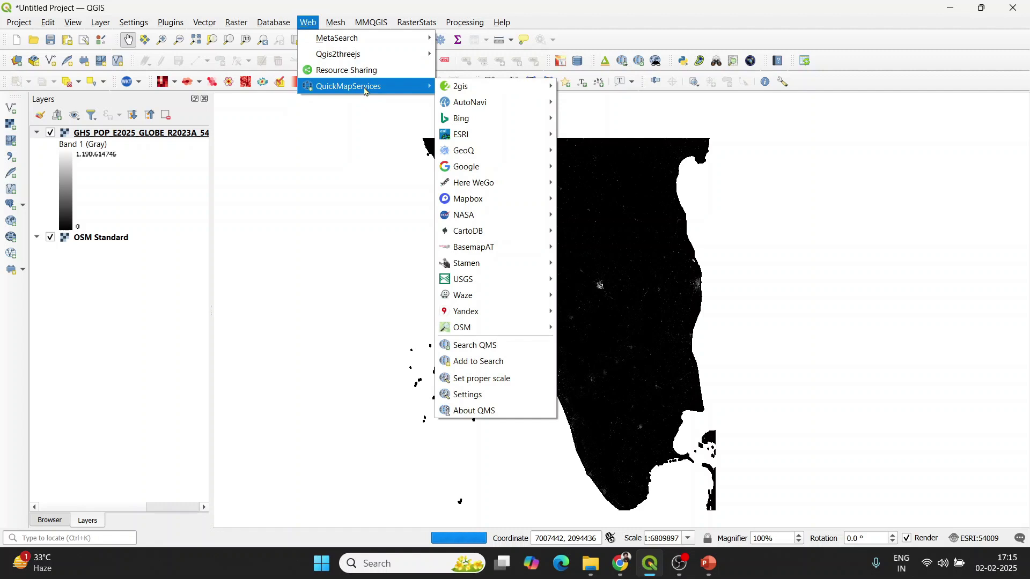
pyautogui.moveTo(171, 22)
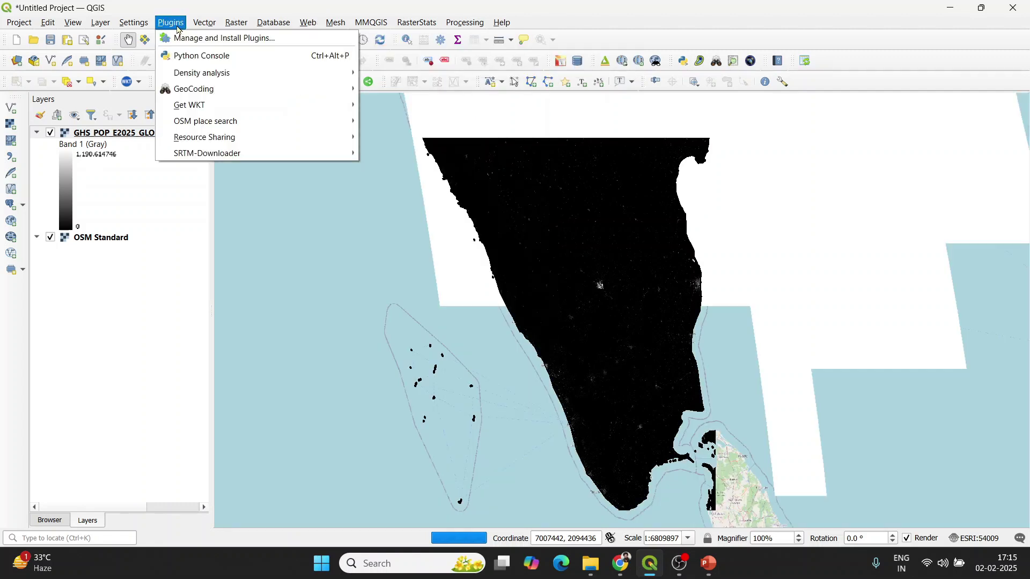
pyautogui.click(195, 39)
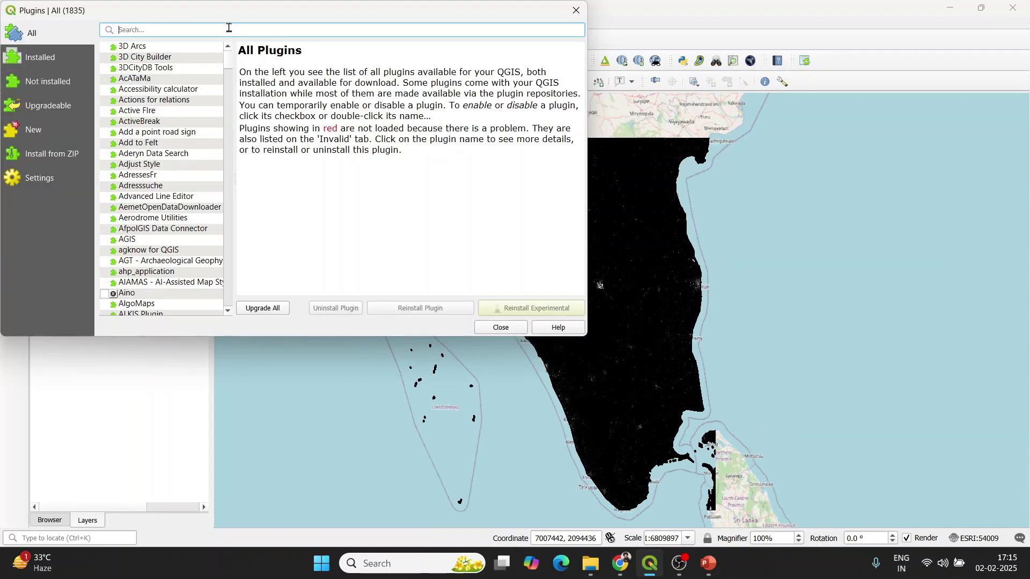
pyautogui.write('q')
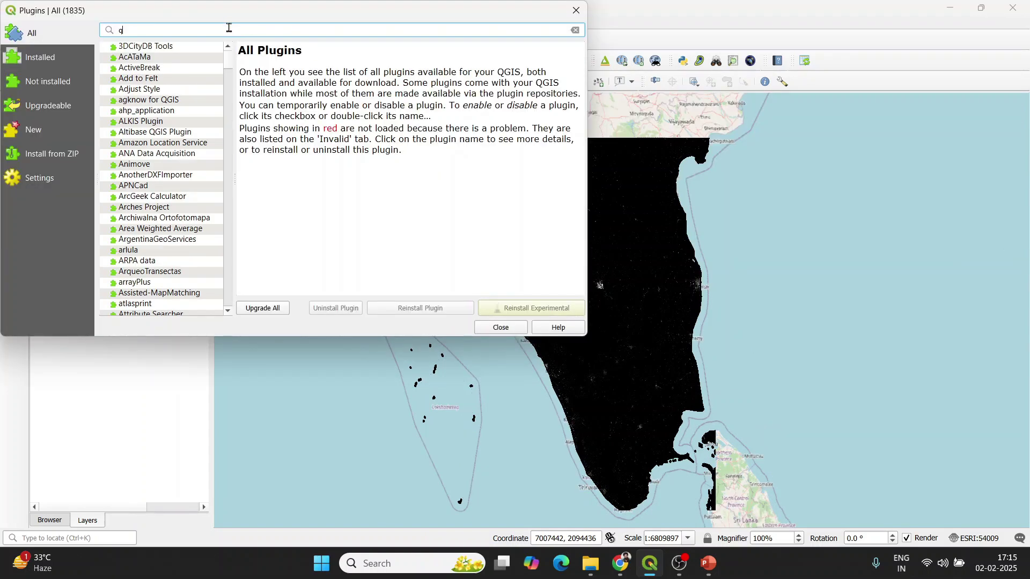
pyautogui.write('uickmap')
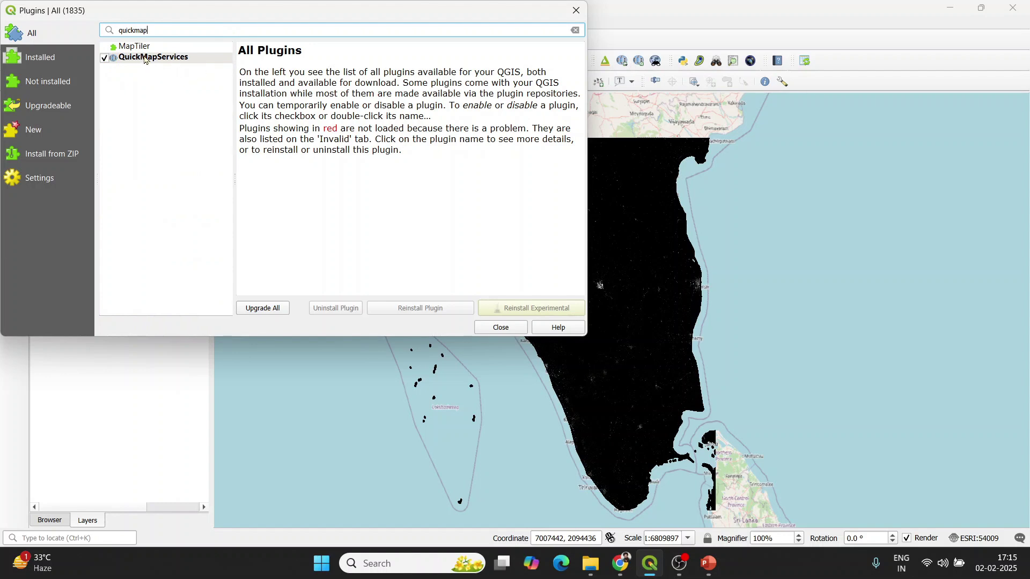
pyautogui.click(150, 58)
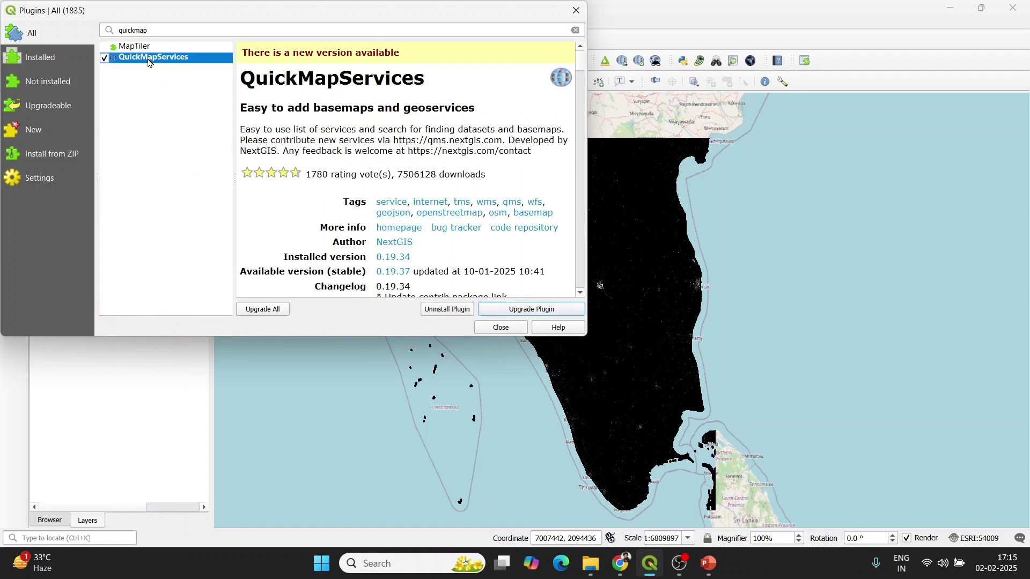
pyautogui.click(494, 327)
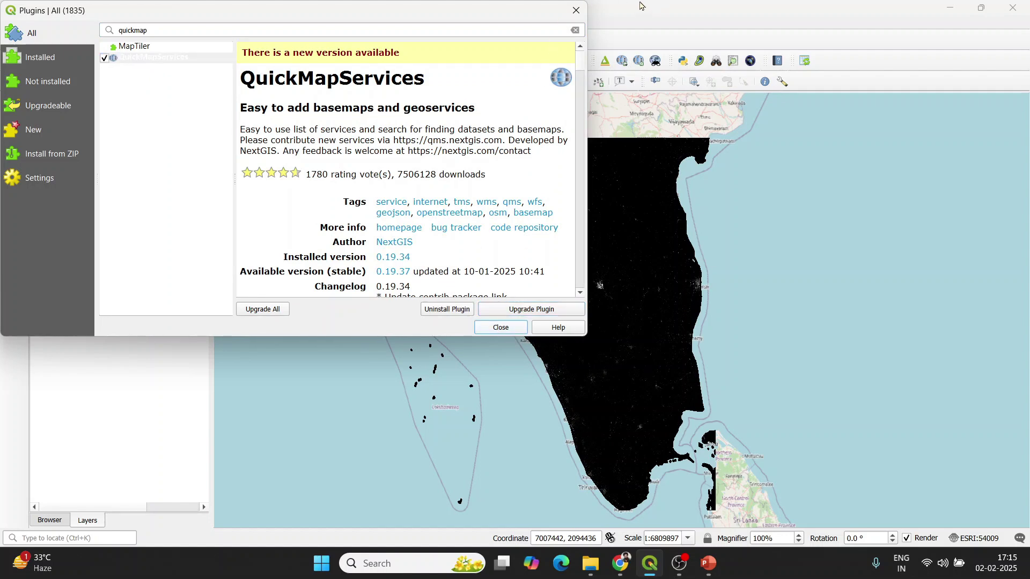
# Close the plugin manager and review the OSM basemaps offered by QuickMapServices without adding another one
pyautogui.press('Escape')
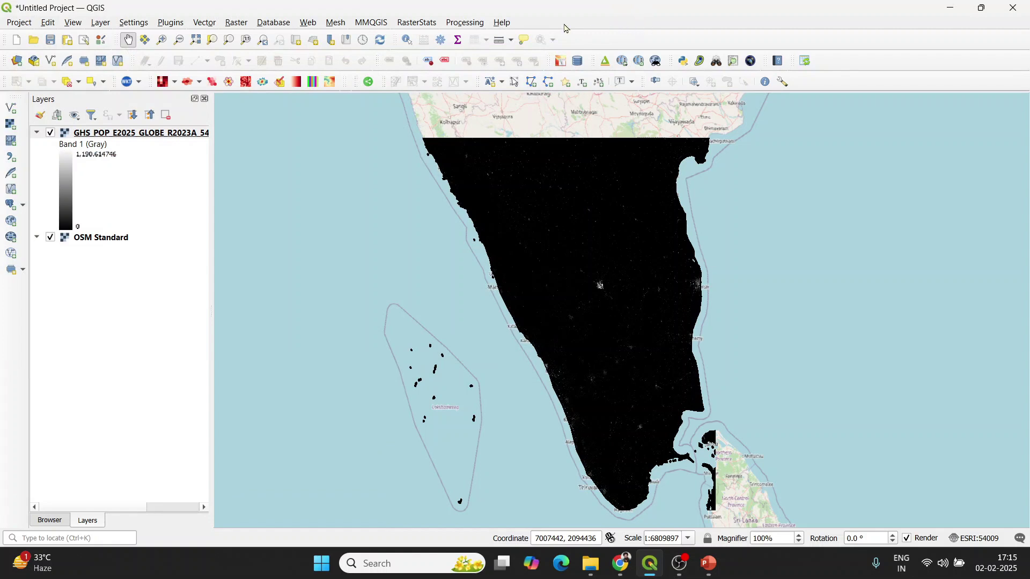
pyautogui.click(310, 24)
pyautogui.moveTo(351, 87)
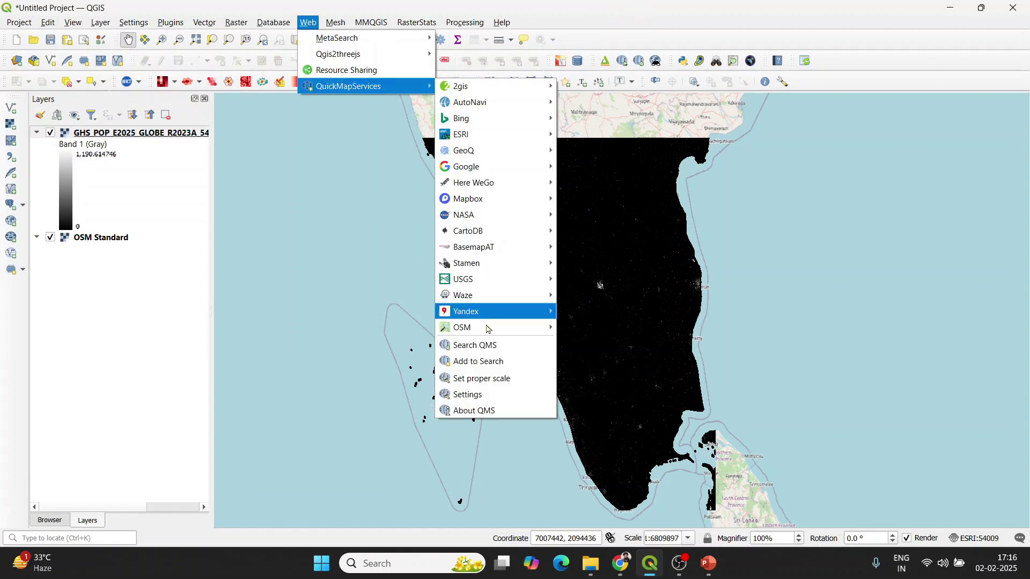
pyautogui.moveTo(467, 328)
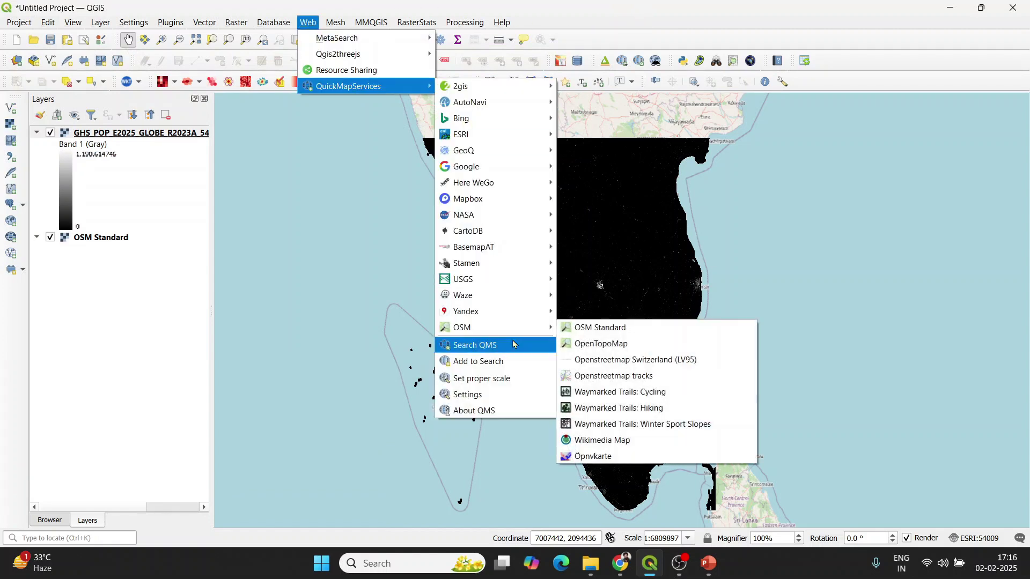
pyautogui.click(604, 18)
# Examine the population raster's coverage of southern India against the OSM Standard basemap at regional and closer scales
pyautogui.scroll(-2, 574, 179)
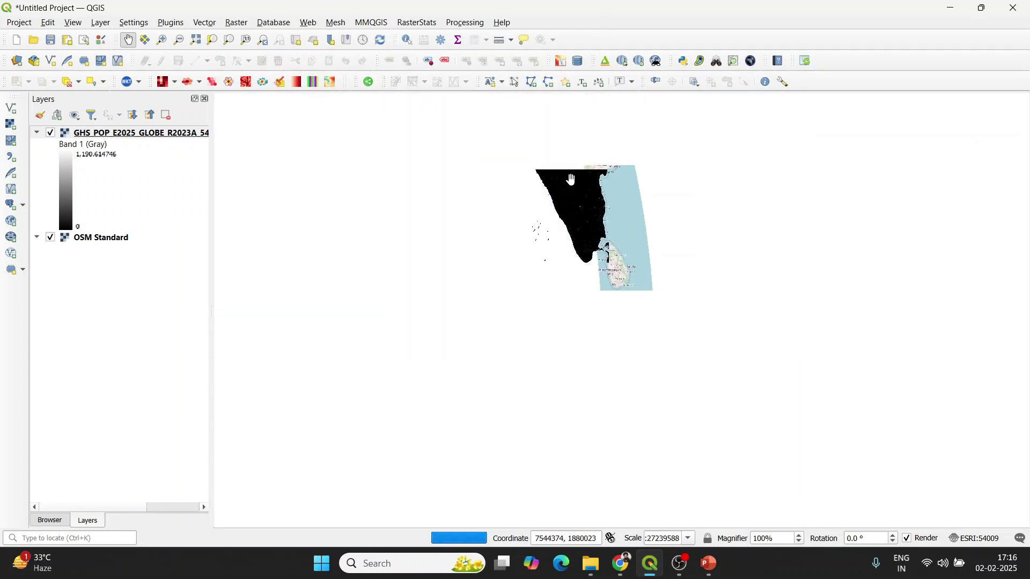
pyautogui.moveTo(582, 178); pyautogui.dragTo(569, 267)
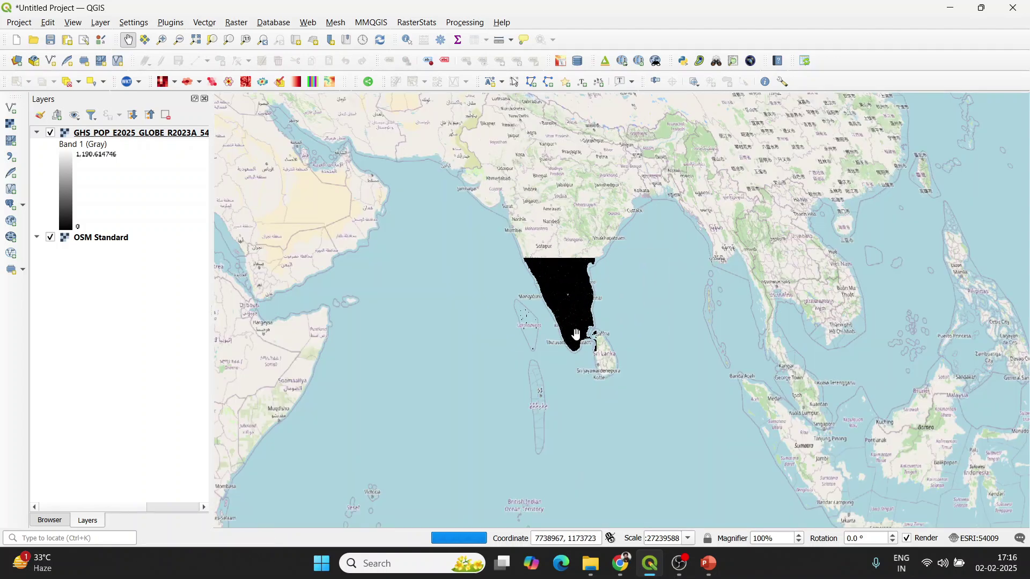
pyautogui.scroll(1, 576, 335)
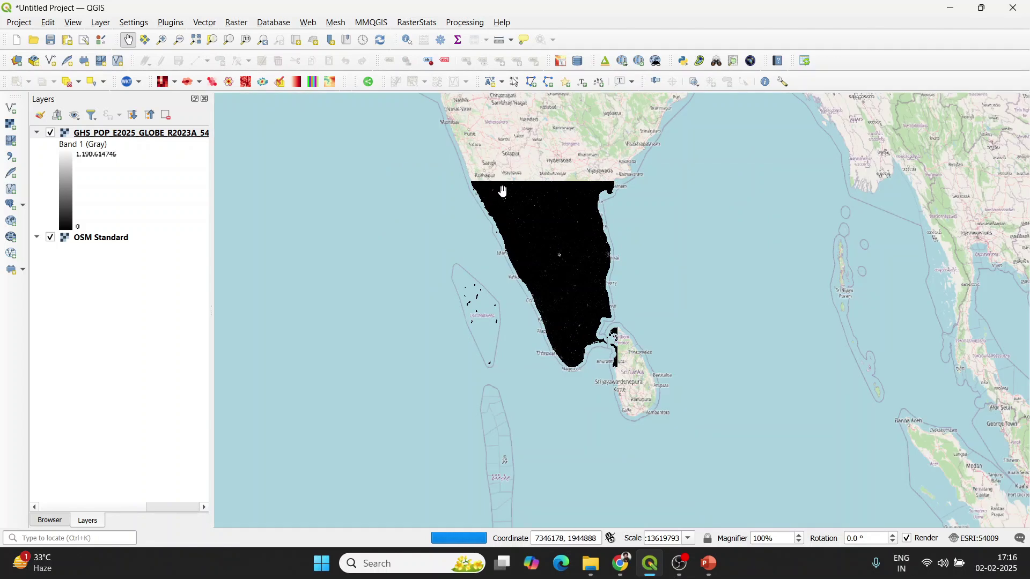
pyautogui.scroll(1, 561, 293)
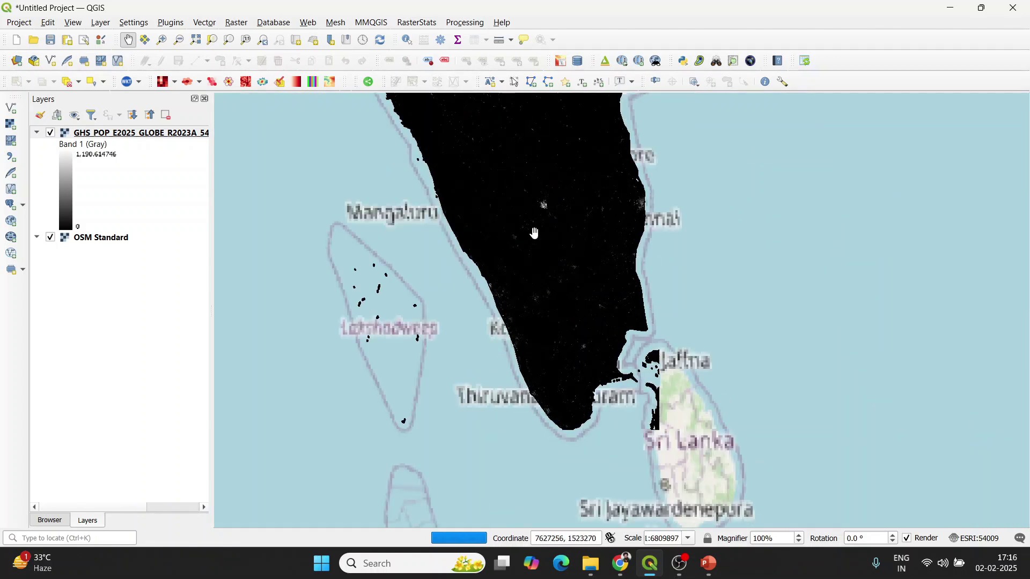
pyautogui.scroll(1, 510, 343)
pyautogui.scroll(1, 510, 351)
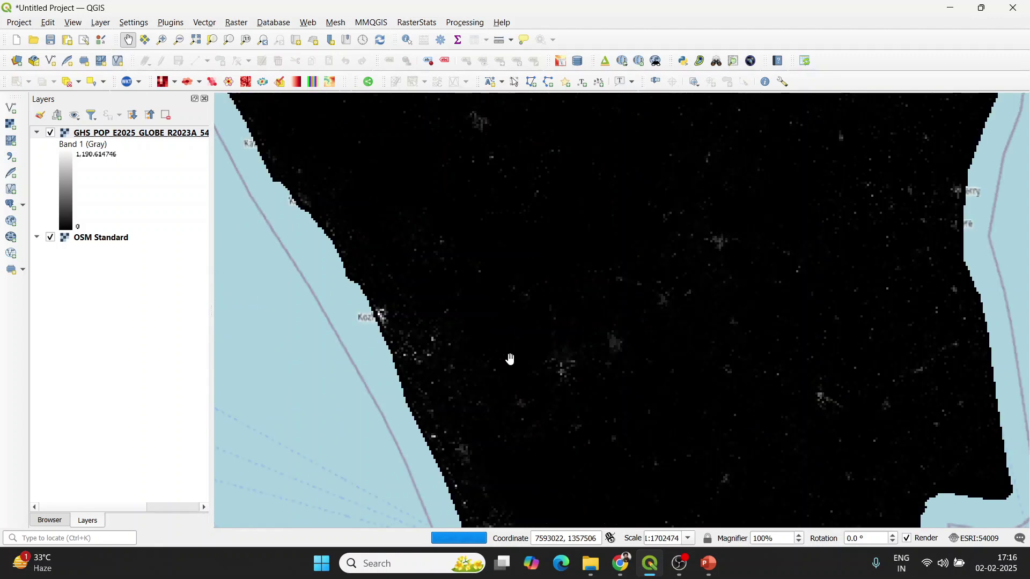
pyautogui.scroll(-1, 510, 359)
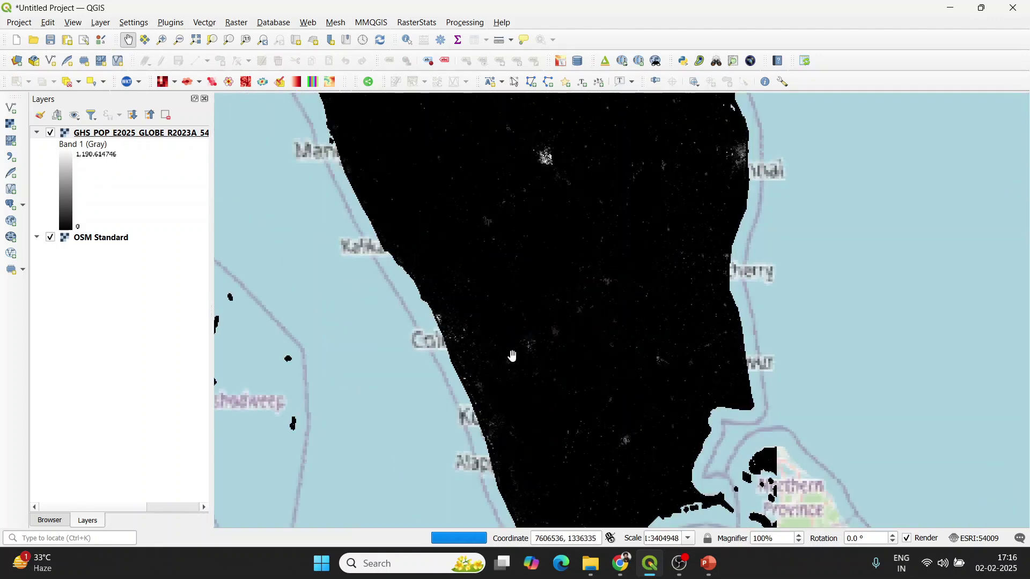
pyautogui.moveTo(524, 375); pyautogui.dragTo(510, 291)
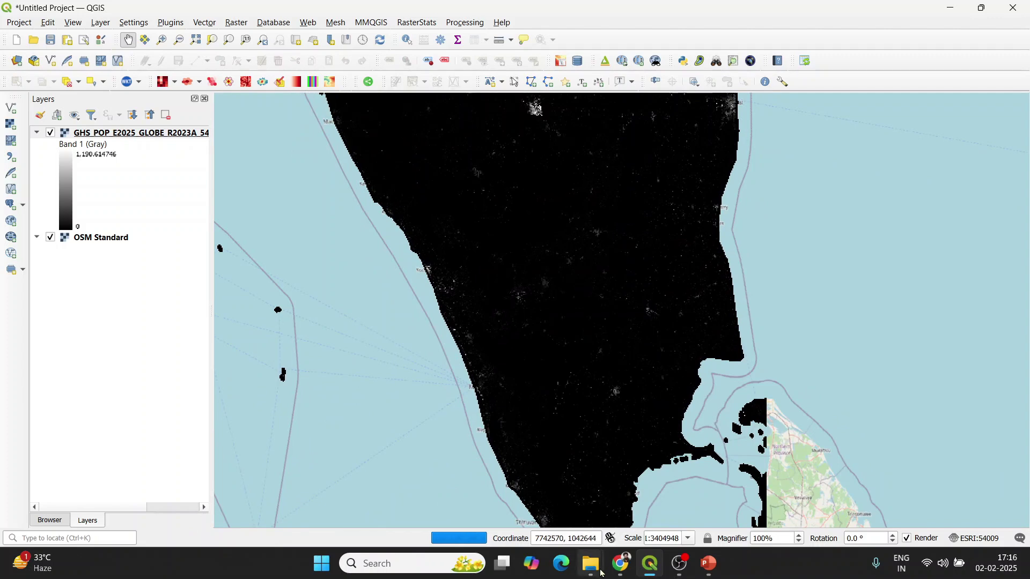
# Load District_polygon.geojson from the Population Density Mapping folder into the QGIS project and close the File Explorer window
pyautogui.moveTo(598, 573)
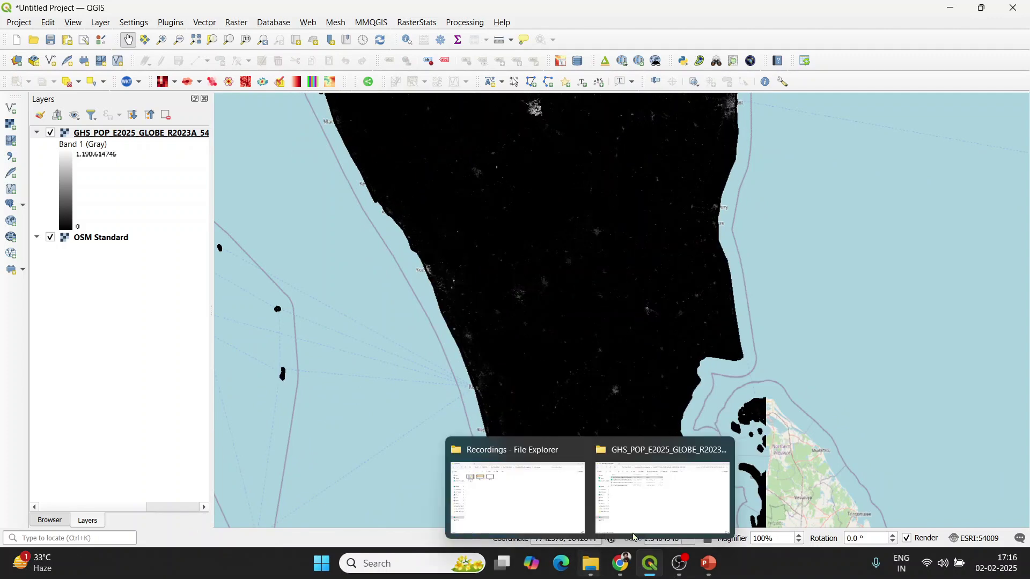
pyautogui.click(663, 499)
pyautogui.click(83, 41)
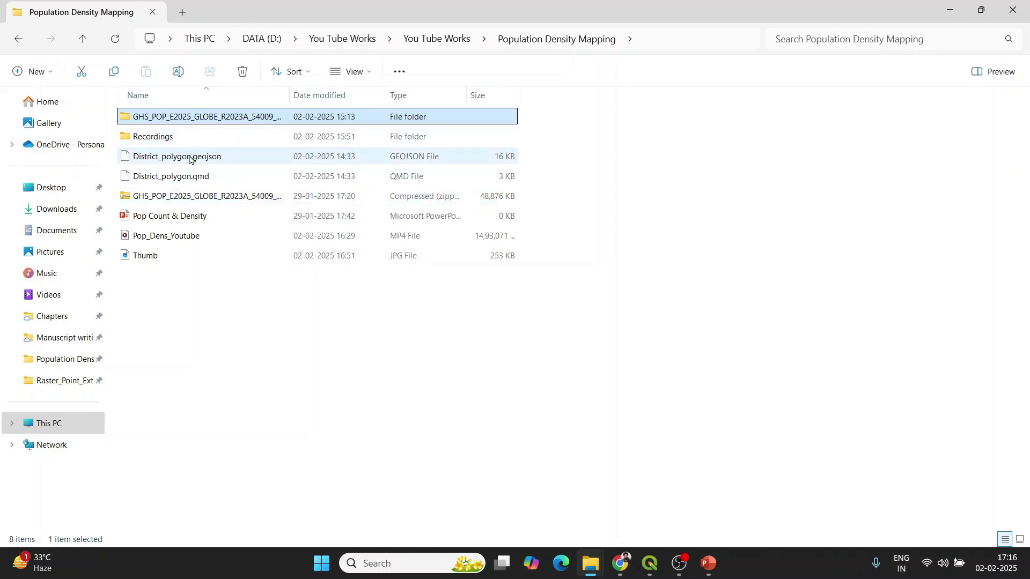
pyautogui.moveTo(246, 18); pyautogui.dragTo(629, 131)
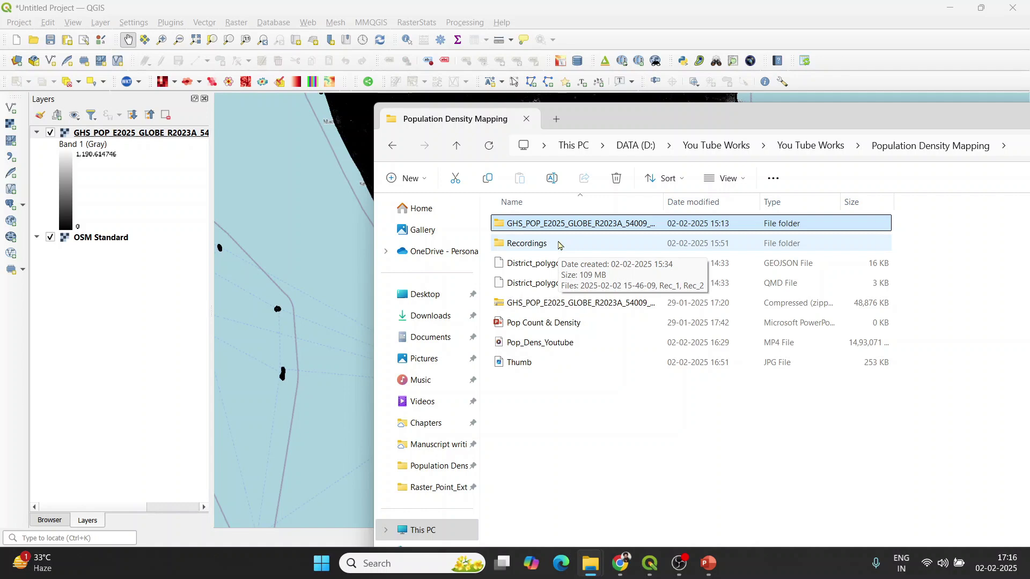
pyautogui.moveTo(671, 127); pyautogui.dragTo(776, 115)
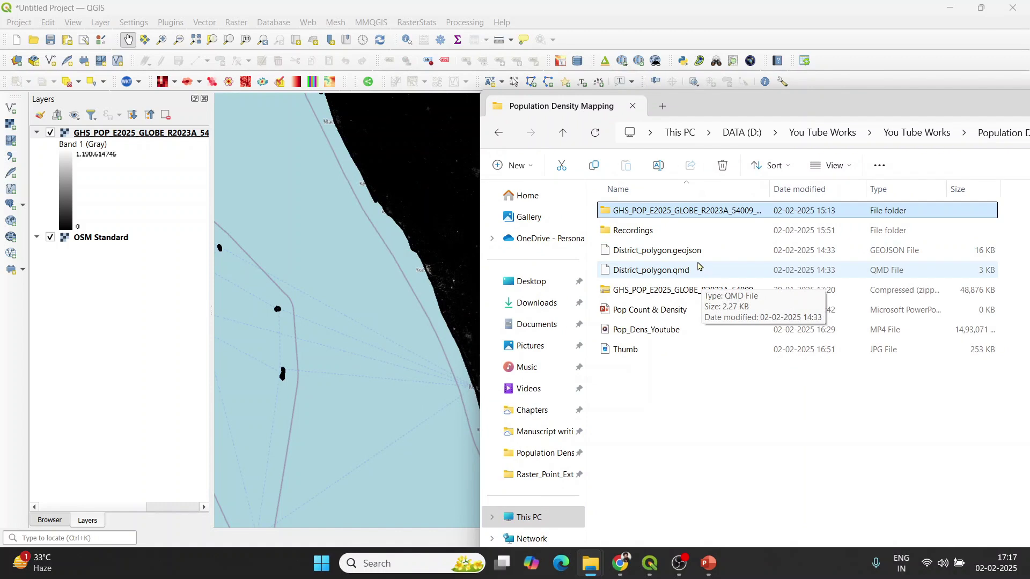
pyautogui.moveTo(693, 255); pyautogui.dragTo(368, 230)
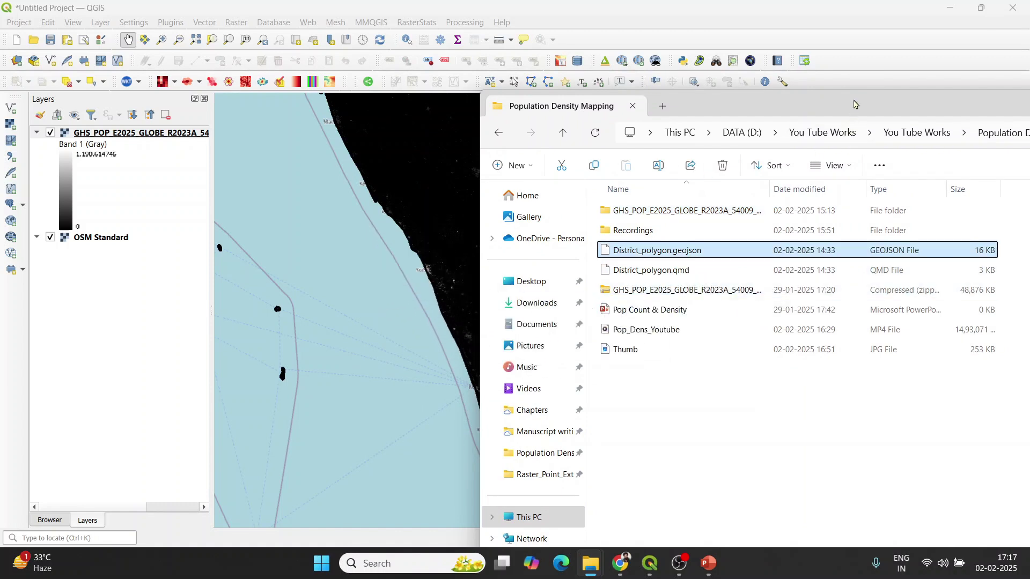
pyautogui.moveTo(855, 104); pyautogui.dragTo(453, 106)
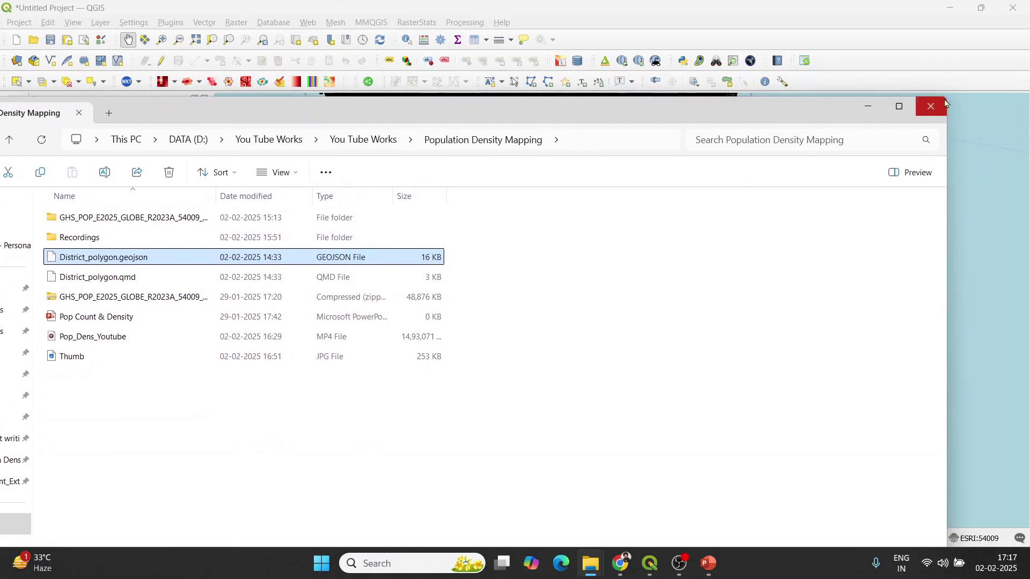
pyautogui.click(944, 103)
# Examine the district polygon's outline and its location within the population raster
pyautogui.scroll(2, 493, 377)
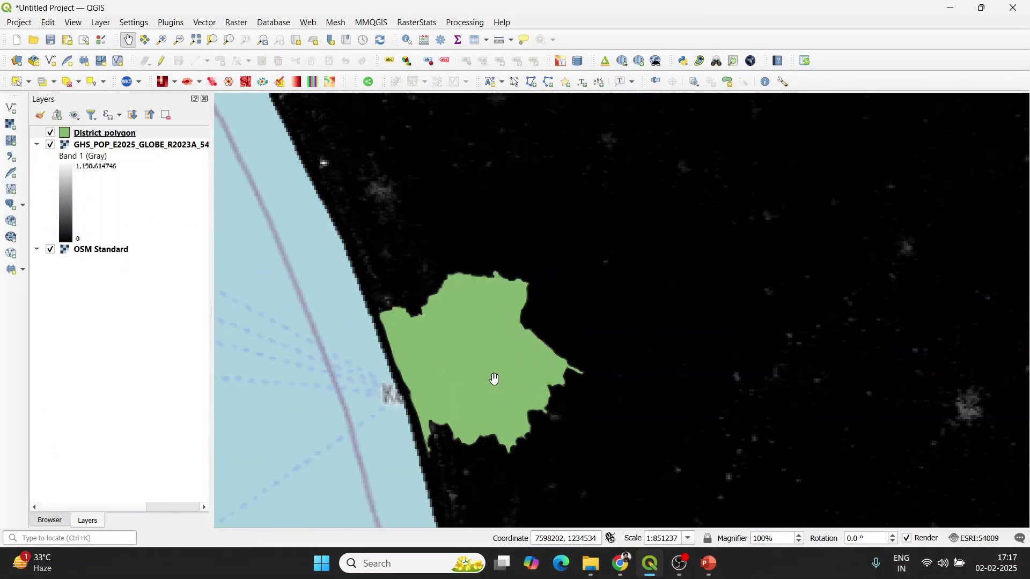
pyautogui.scroll(1, 495, 380)
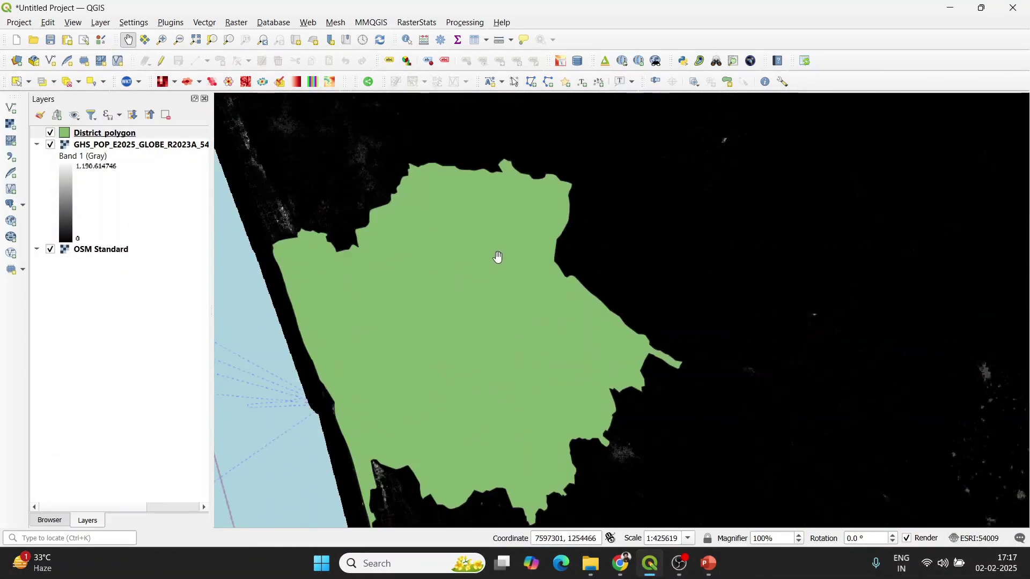
pyautogui.moveTo(403, 322); pyautogui.dragTo(447, 220)
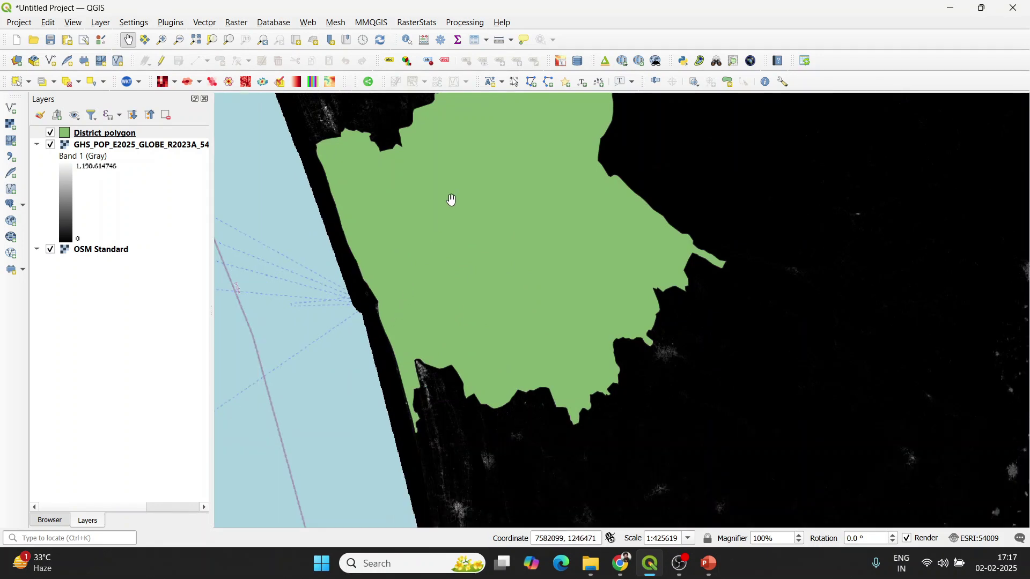
pyautogui.moveTo(524, 134); pyautogui.dragTo(491, 223)
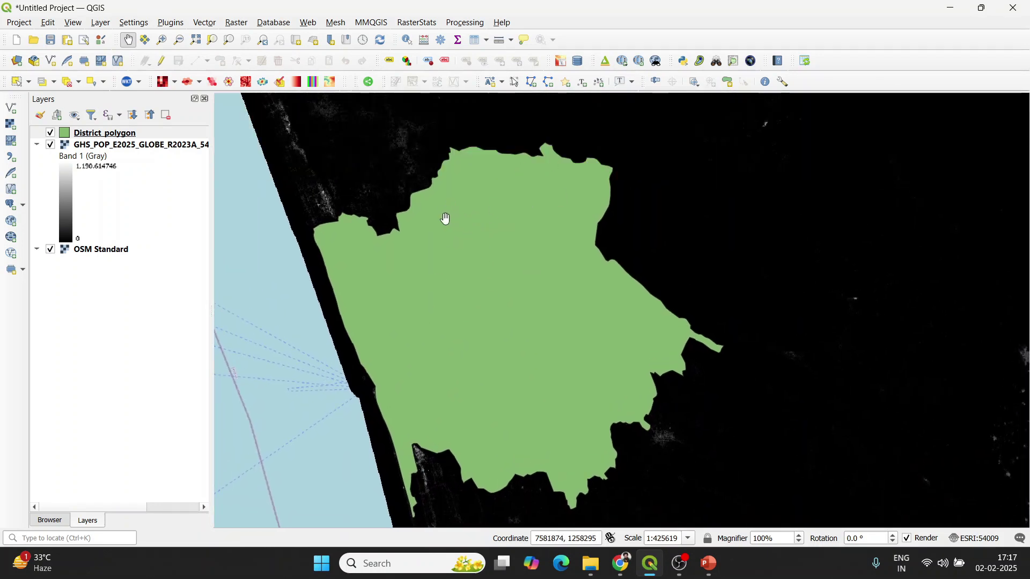
pyautogui.scroll(-1, 429, 233)
pyautogui.scroll(-1, 430, 233)
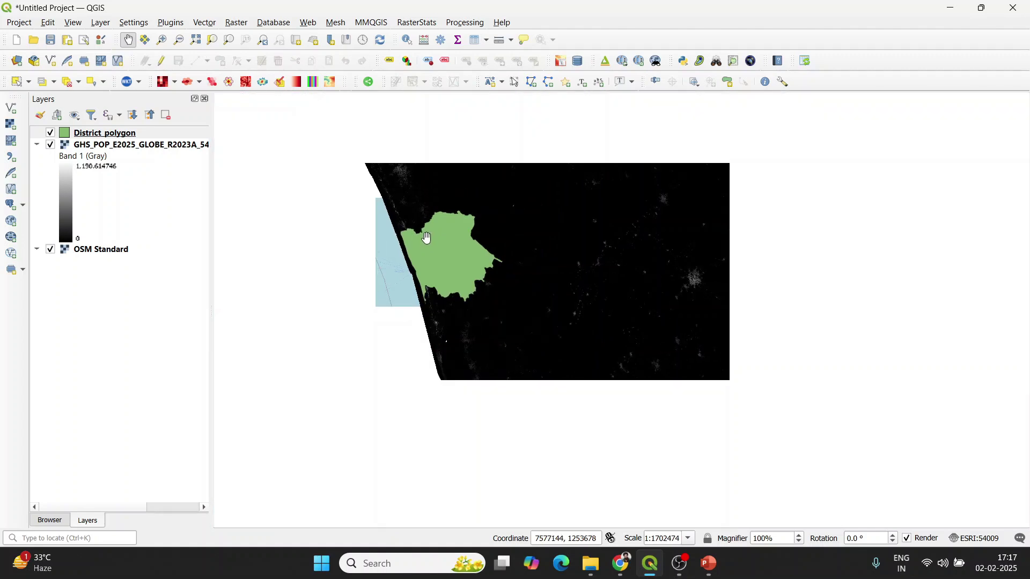
pyautogui.scroll(-1, 716, 132)
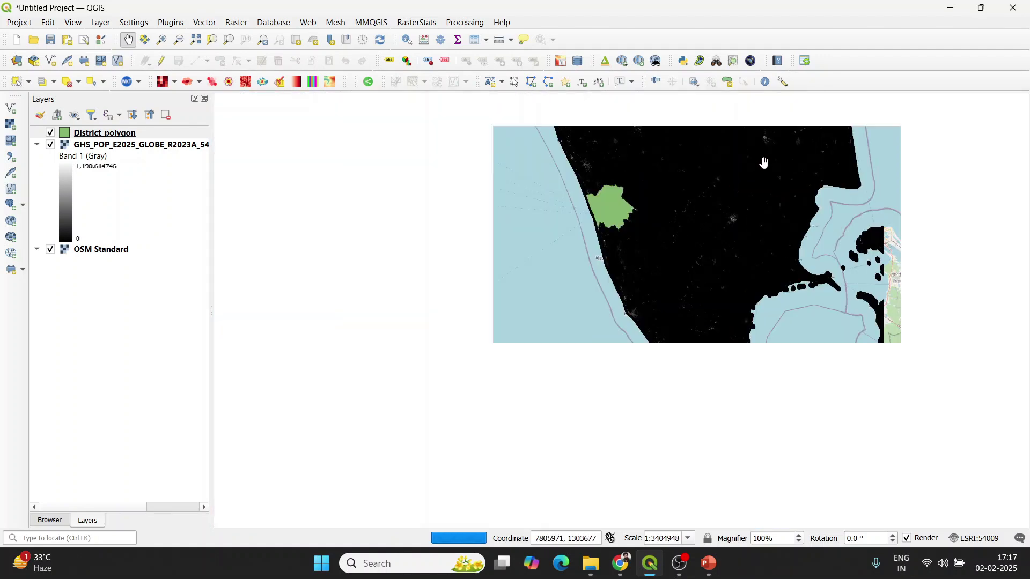
pyautogui.moveTo(617, 205); pyautogui.dragTo(585, 298)
pyautogui.scroll(1, 574, 304)
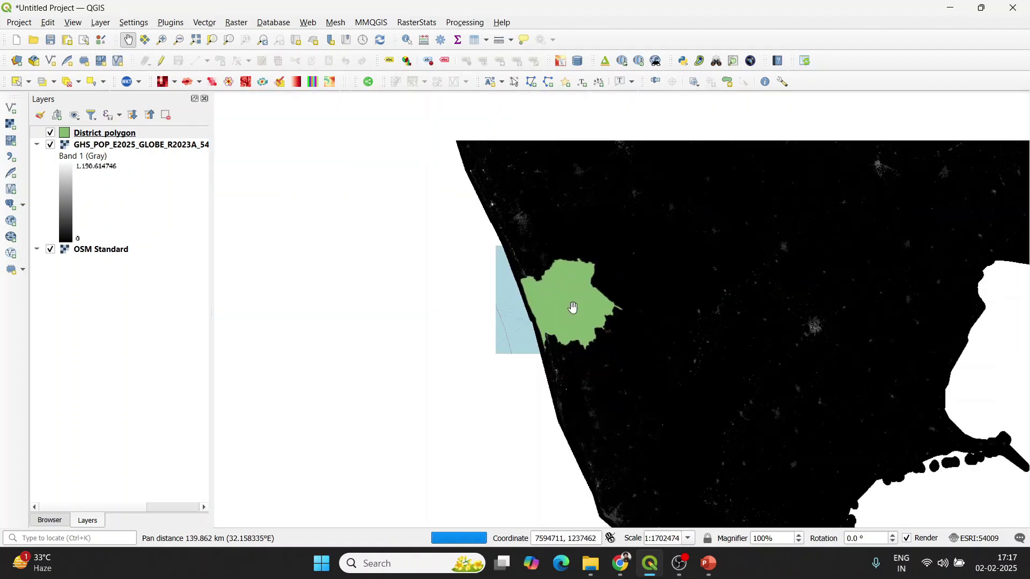
pyautogui.scroll(1, 531, 317)
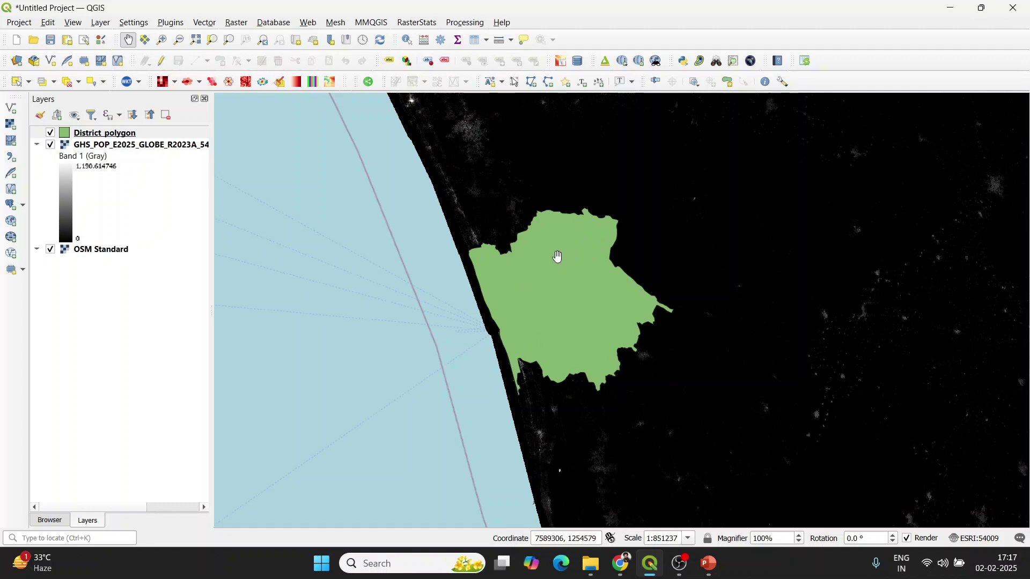
# Clip the GHS_POP_E2025_GLOBE_R2023A_54009_100_V1_0_R8_C26 raster with Clip Raster by Mask Layer, using District_polygon as the mask
pyautogui.click(249, 26)
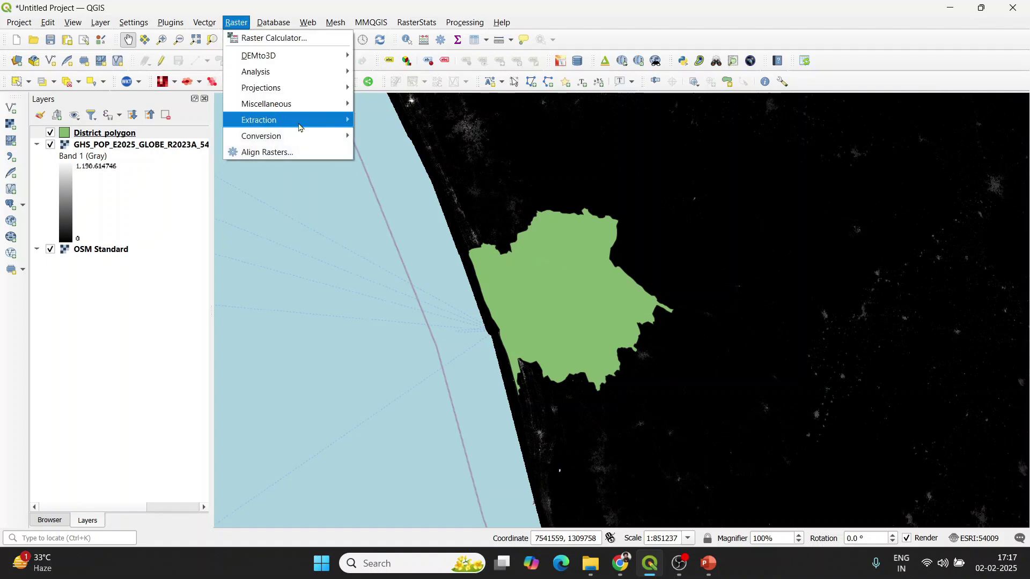
pyautogui.moveTo(299, 127)
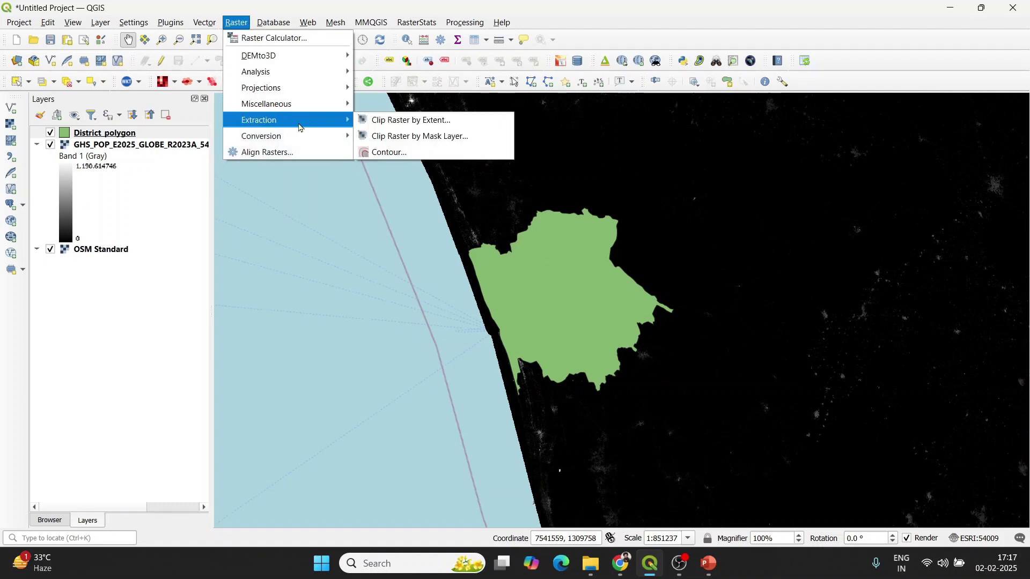
pyautogui.click(412, 137)
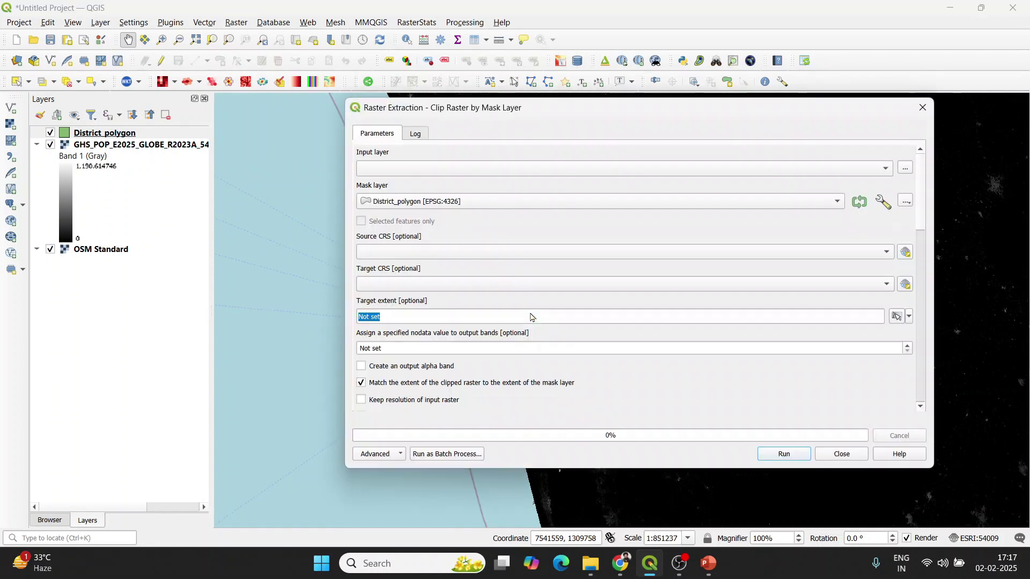
pyautogui.click(531, 317)
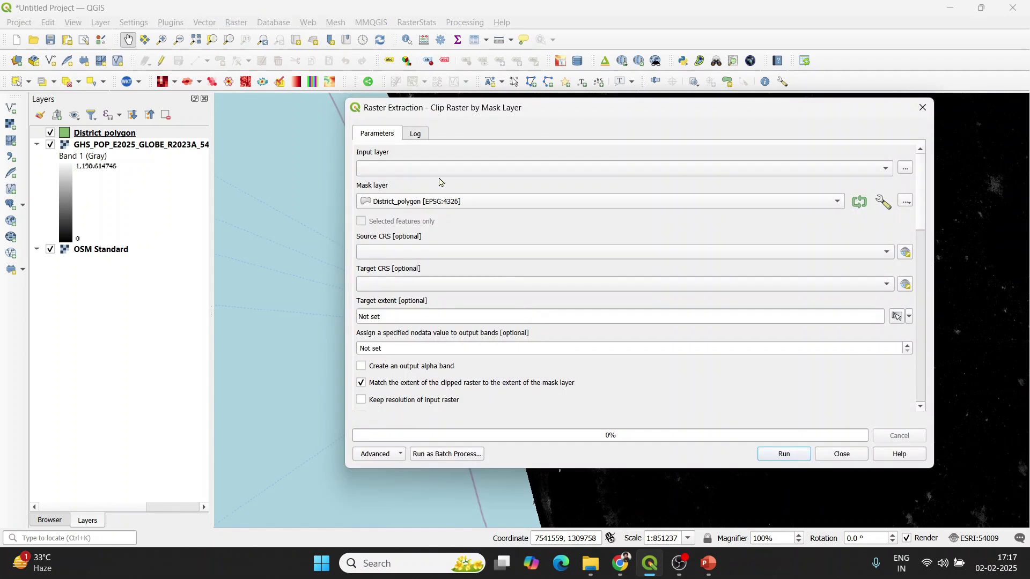
pyautogui.click(442, 172)
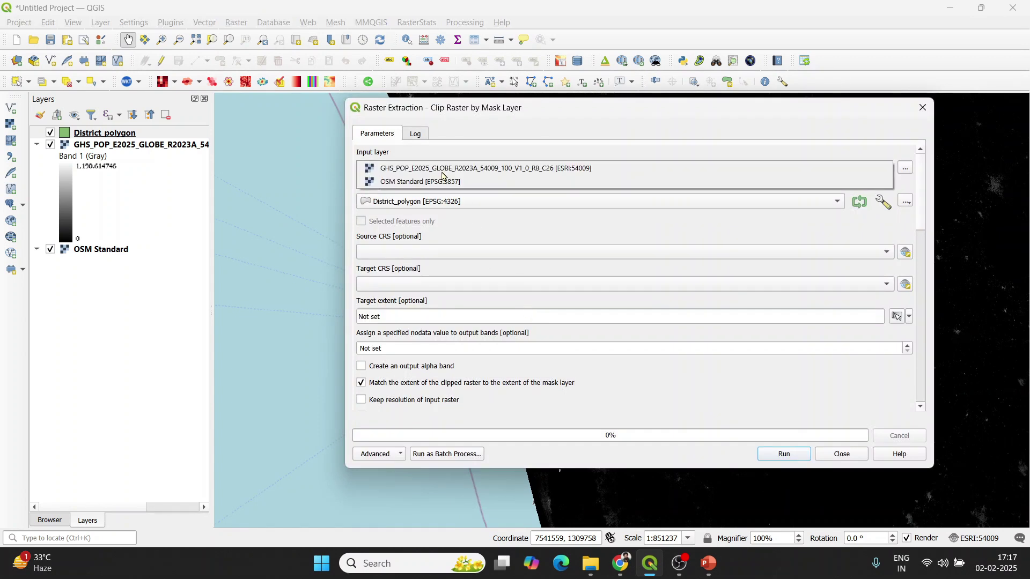
pyautogui.click(446, 170)
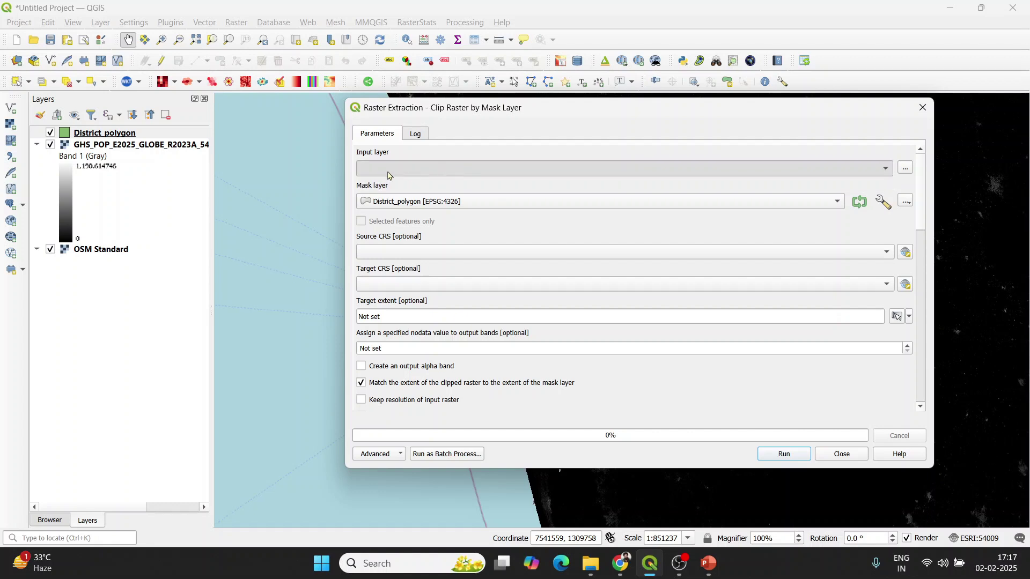
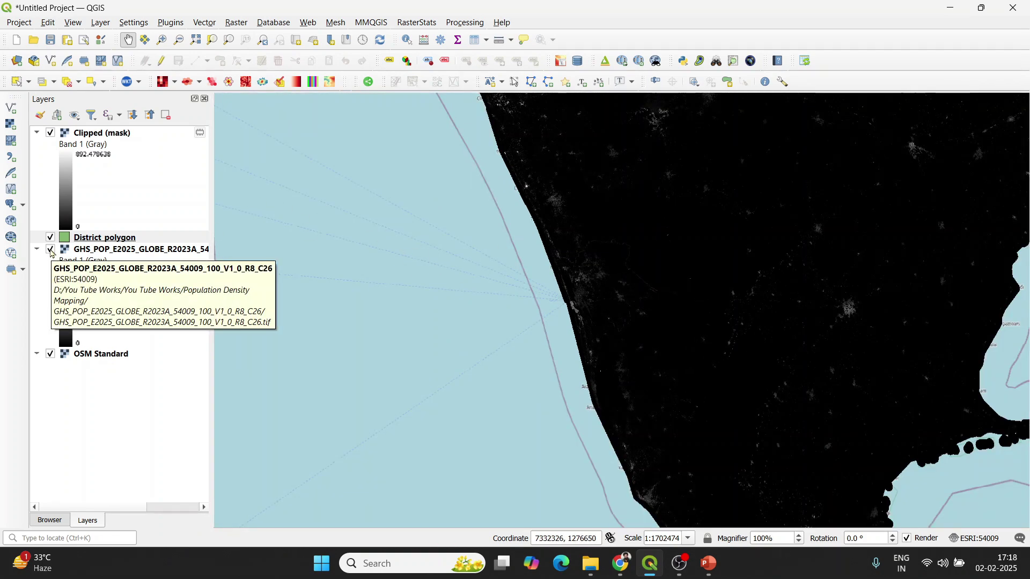
# Hide the full GHS_POP raster and collapse its legend to inspect the clipped district raster over the basemap
pyautogui.click(51, 250)
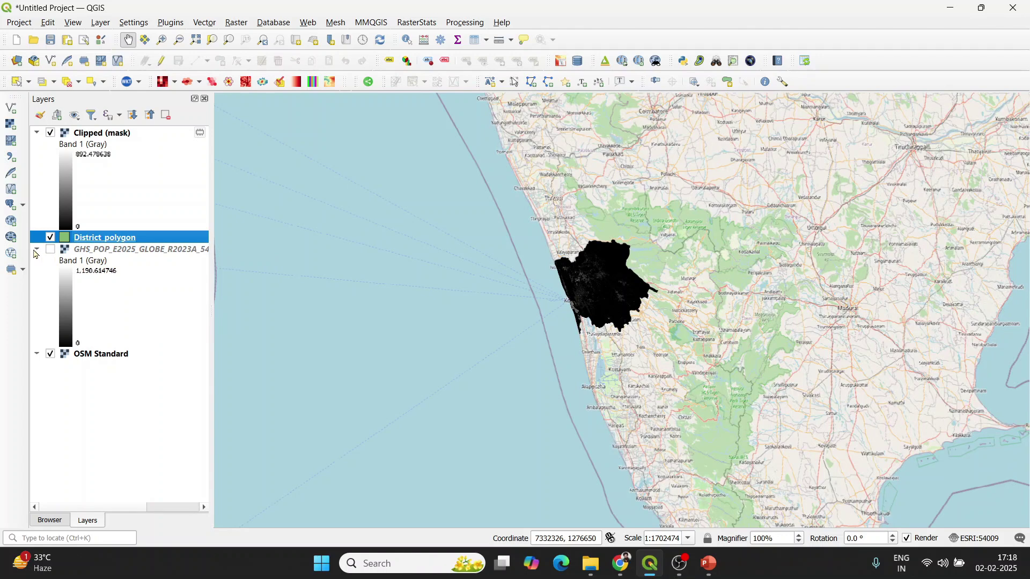
pyautogui.click(36, 250)
pyautogui.scroll(1, 703, 282)
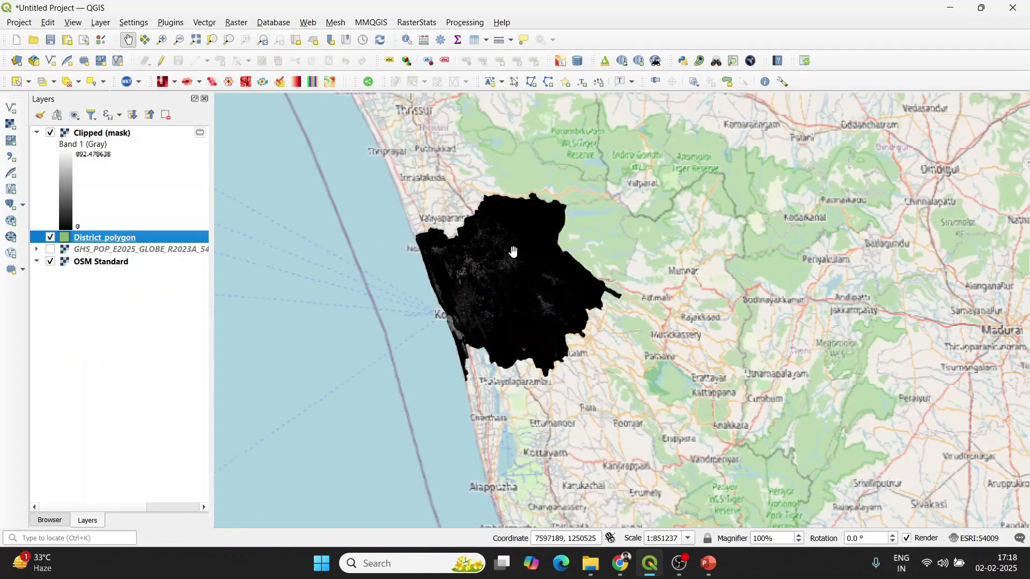
pyautogui.scroll(1, 471, 244)
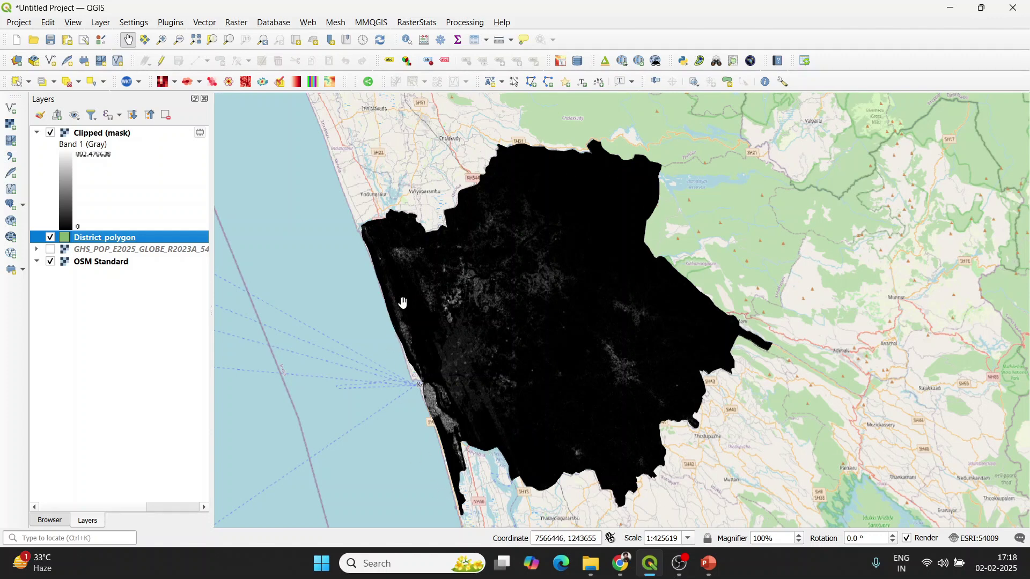
pyautogui.scroll(1, 490, 282)
pyautogui.scroll(-1, 481, 290)
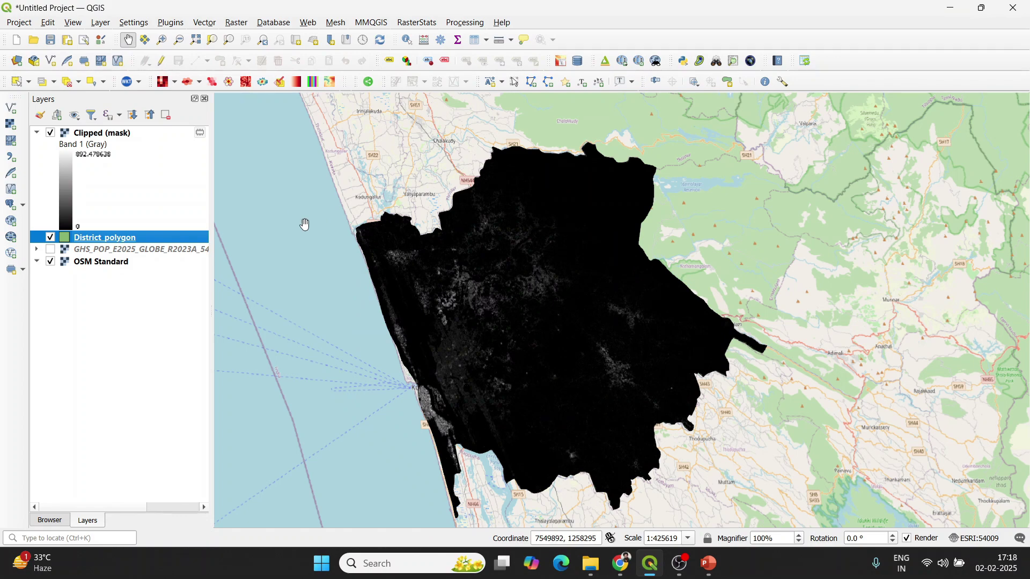
# Rename the Clipped (mask) raster layer as Population_count
pyautogui.moveTo(561, 257); pyautogui.dragTo(594, 239)
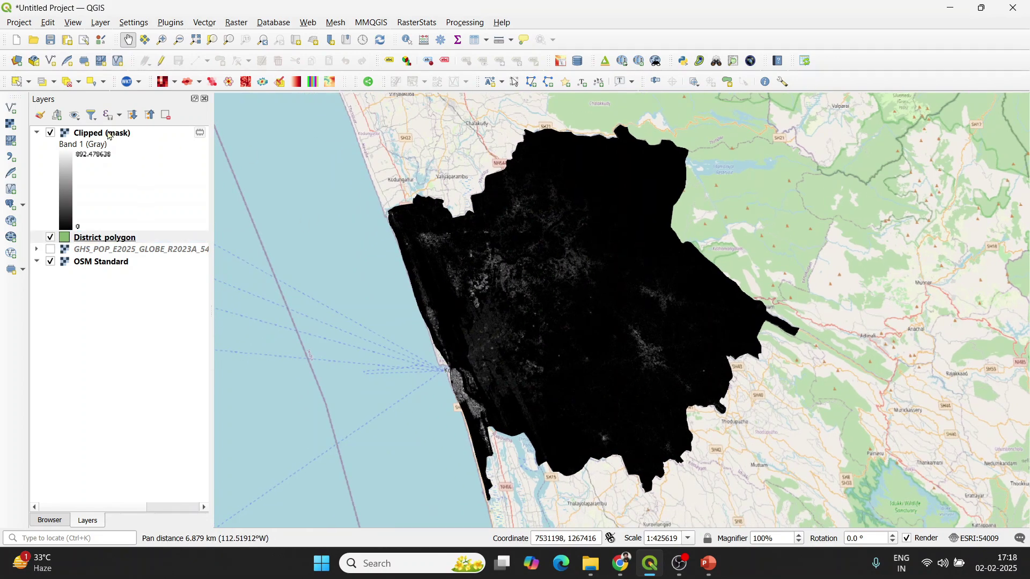
pyautogui.click(112, 136)
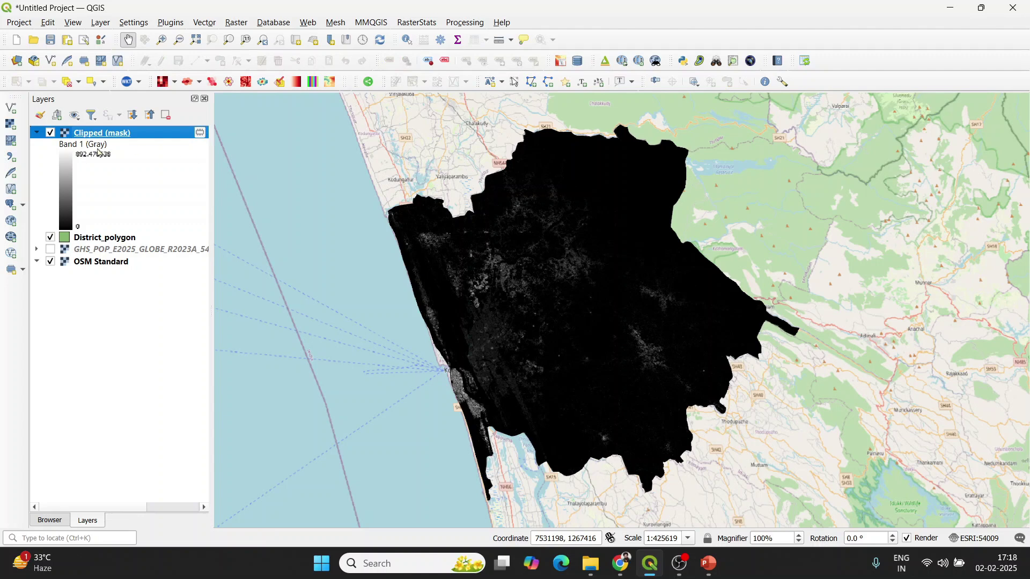
pyautogui.rightClick(113, 136)
pyautogui.click(163, 192)
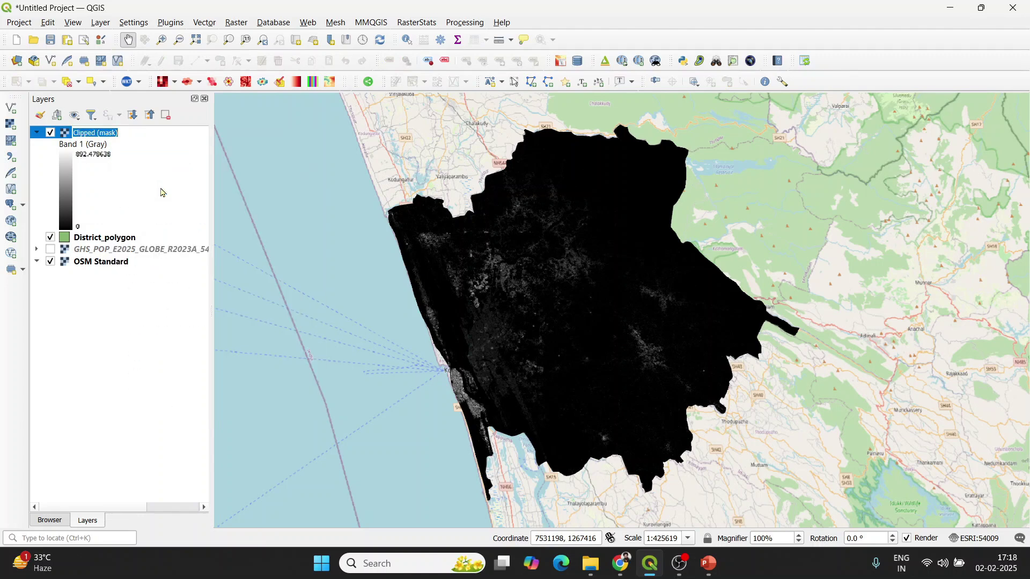
pyautogui.write('Population_count')
pyautogui.click(148, 336)
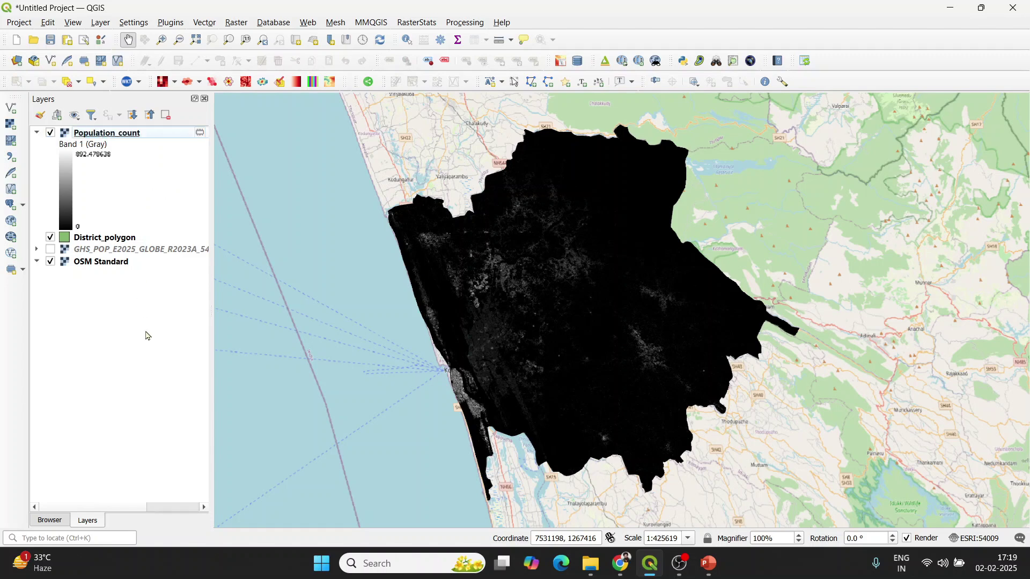
# Set the render type of the Population_count layer's symbology to Singleband pseudocolor
pyautogui.rightClick(127, 137)
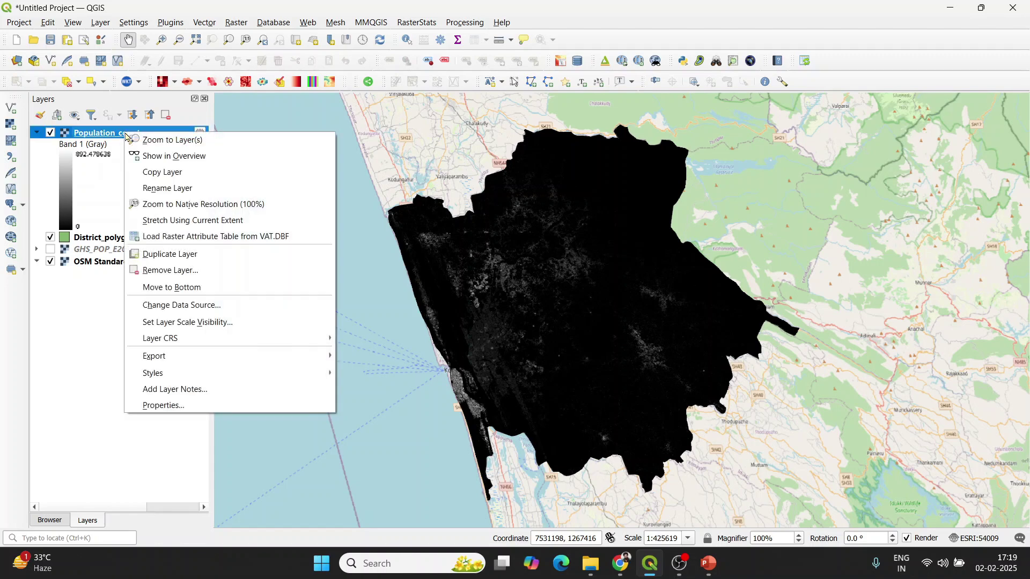
pyautogui.click(230, 406)
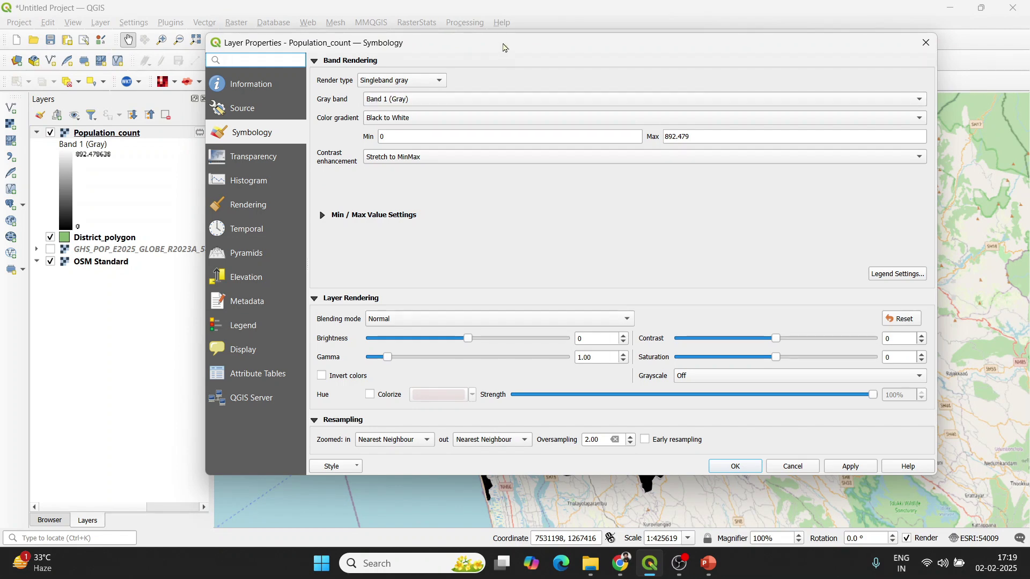
pyautogui.moveTo(504, 46); pyautogui.dragTo(462, 91)
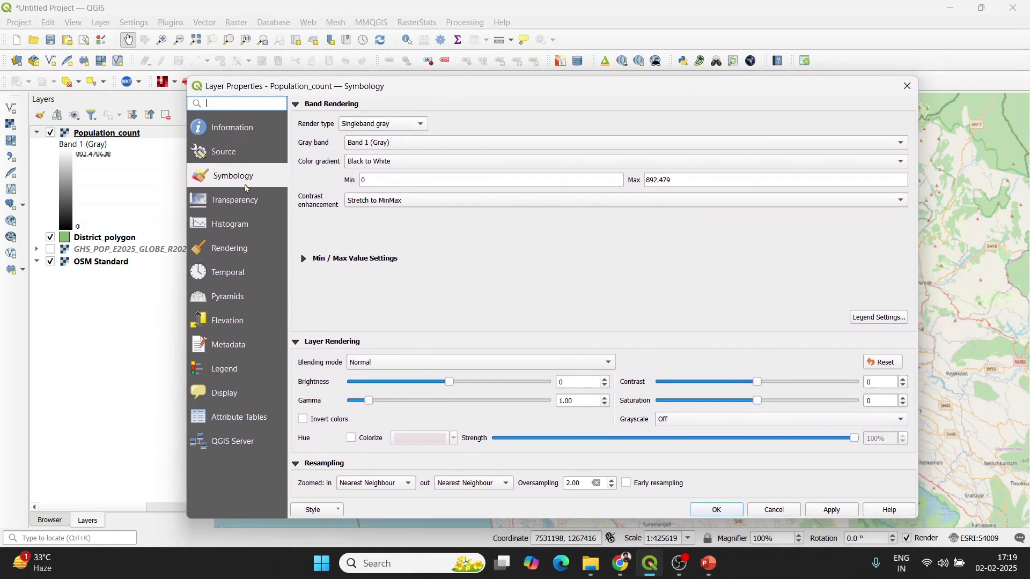
pyautogui.click(407, 127)
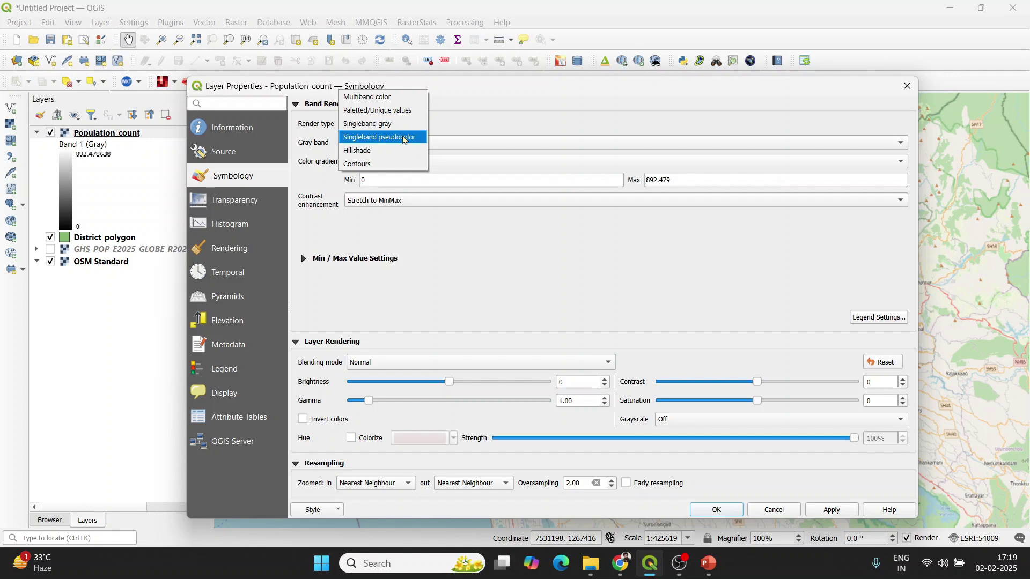
pyautogui.click(405, 138)
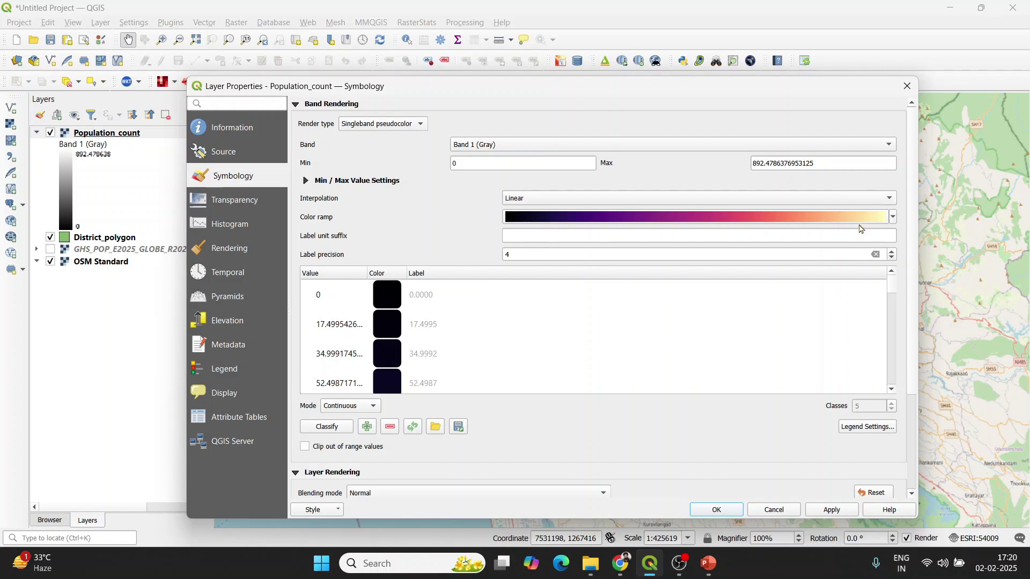
# Try the inverted ramp and the Blues color ramp on the Population_count raster, and return to Magma
pyautogui.click(894, 220)
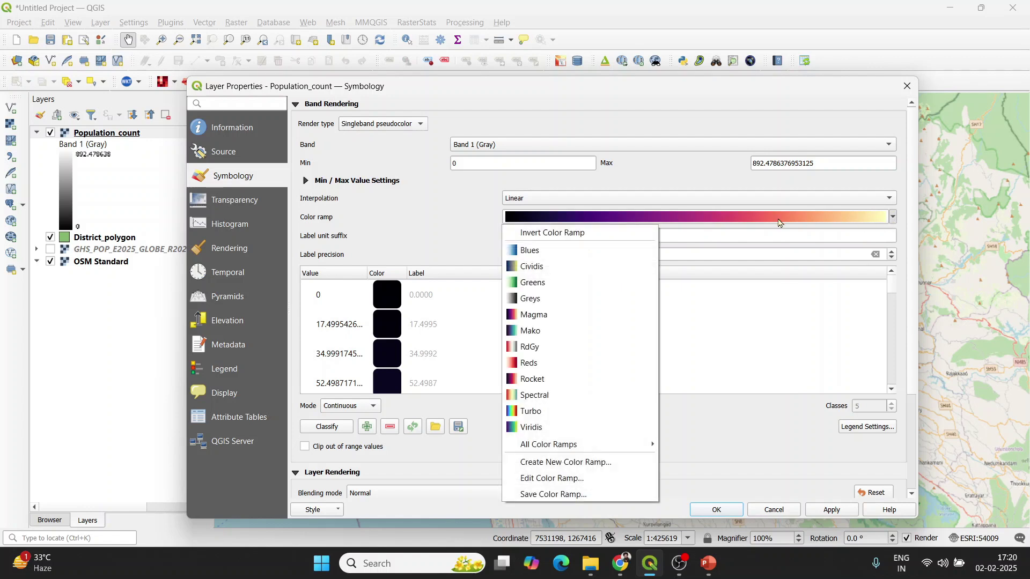
pyautogui.click(607, 234)
pyautogui.click(893, 221)
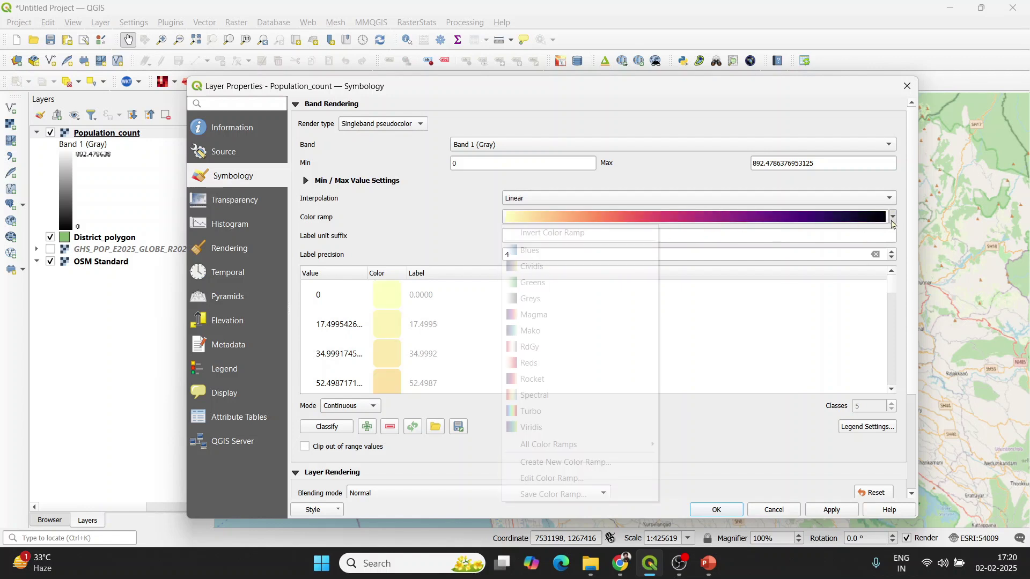
pyautogui.click(640, 247)
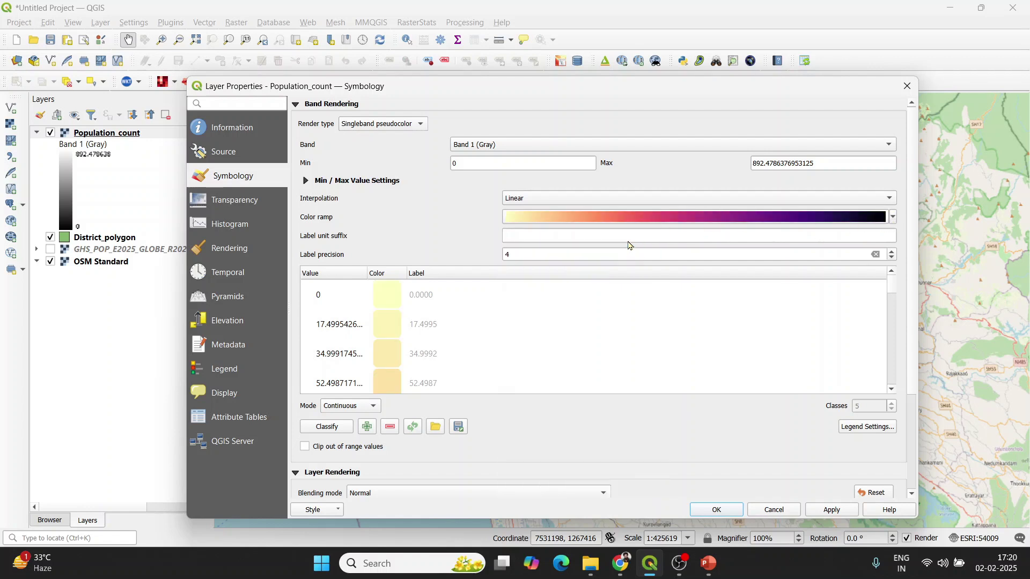
pyautogui.click(893, 217)
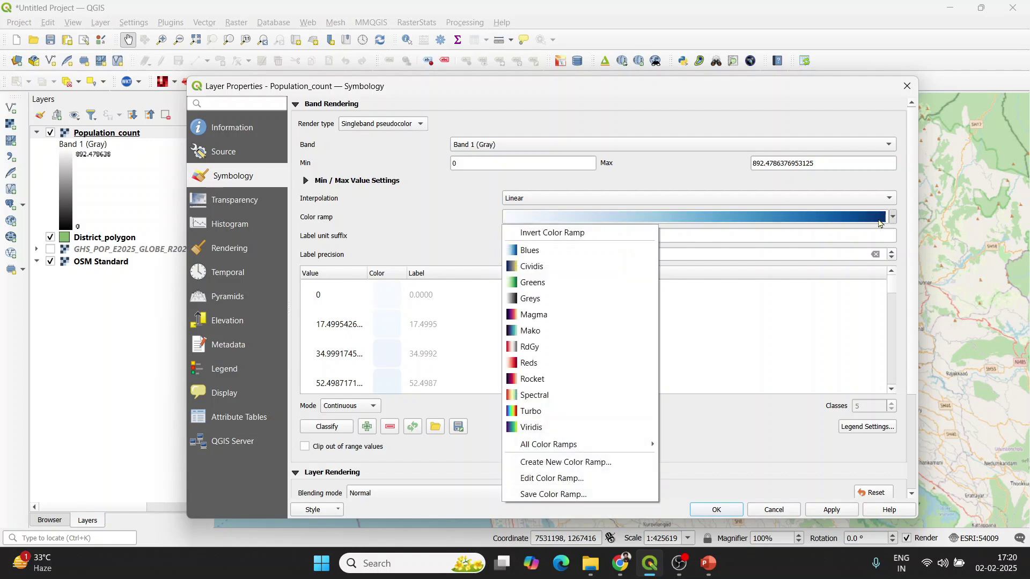
pyautogui.click(563, 315)
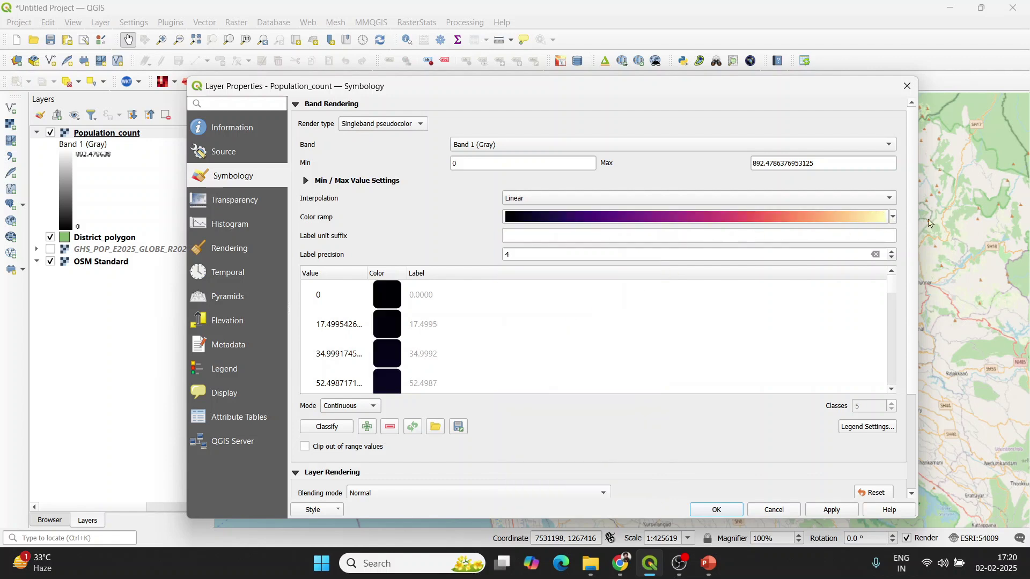
# Invert the Magma color ramp and apply the symbology to the Population_count raster
pyautogui.click(894, 218)
pyautogui.click(618, 233)
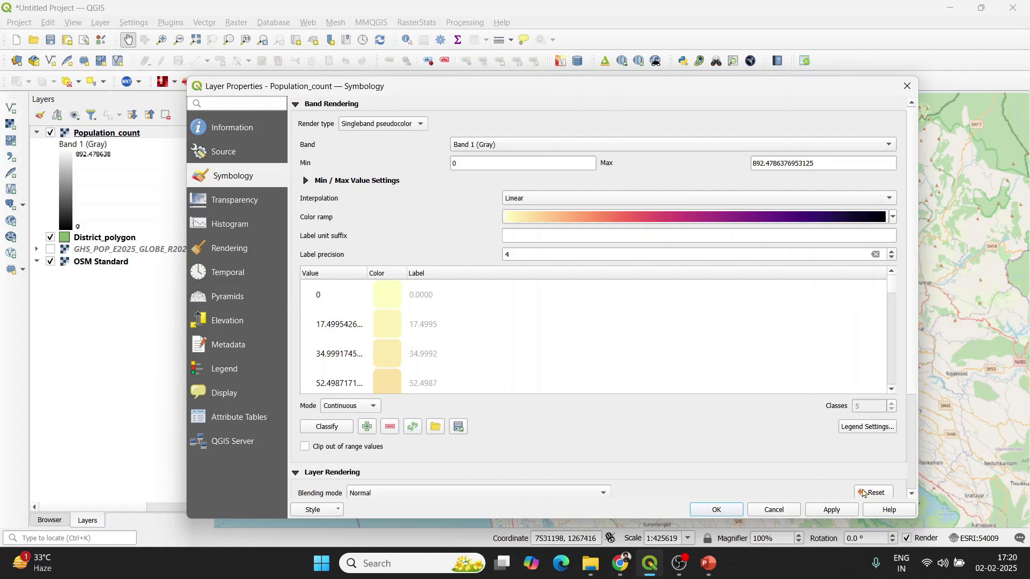
pyautogui.click(833, 510)
pyautogui.click(718, 511)
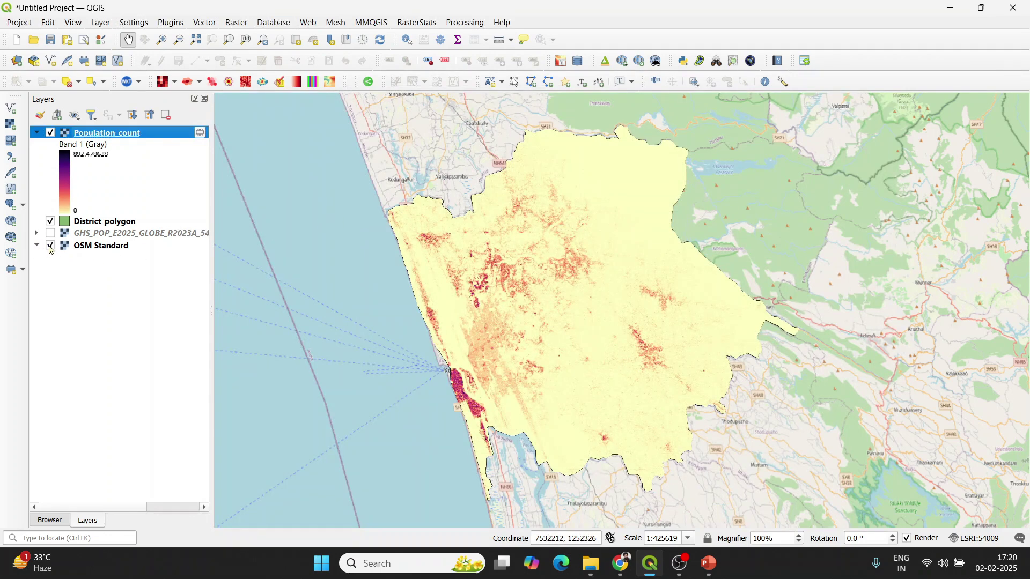
# Hide the OSM Standard basemap and move District_polygon above Population_count in the layer order
pyautogui.click(50, 246)
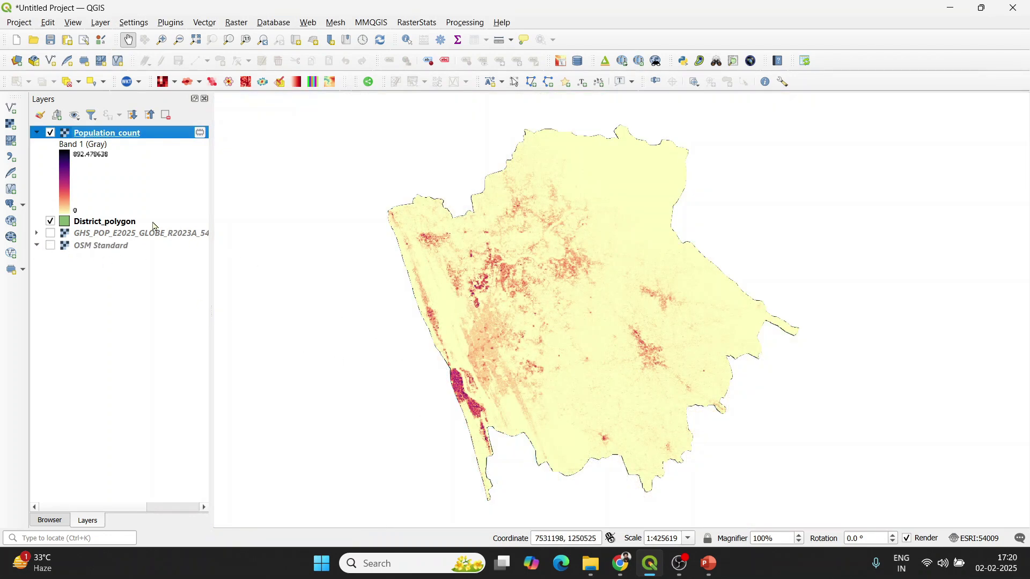
pyautogui.moveTo(113, 225); pyautogui.dragTo(126, 142)
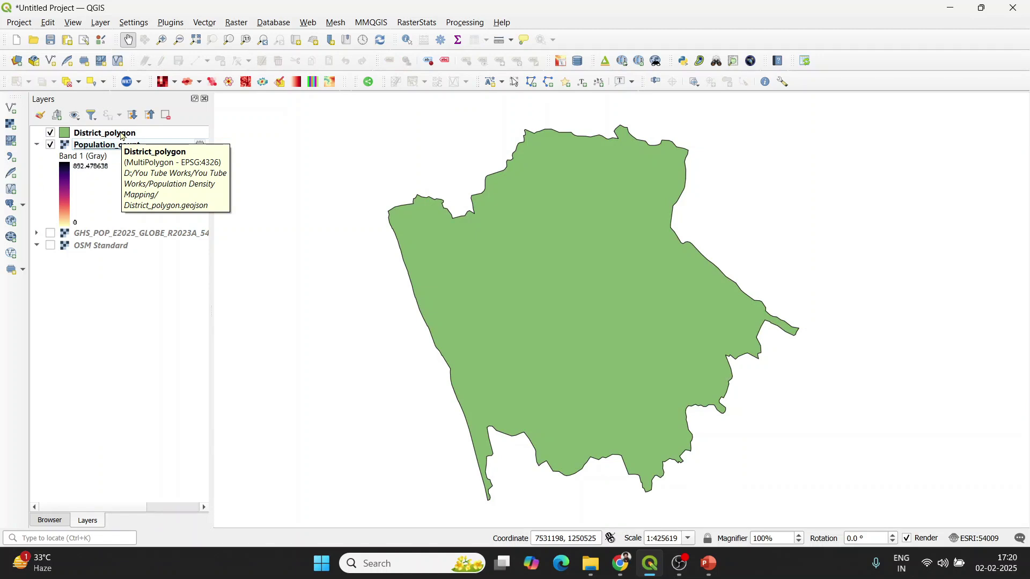
# Style District_polygon's simple fill with a transparent fill color and a 0.66 mm stroke width
pyautogui.rightClick(123, 136)
pyautogui.click(167, 453)
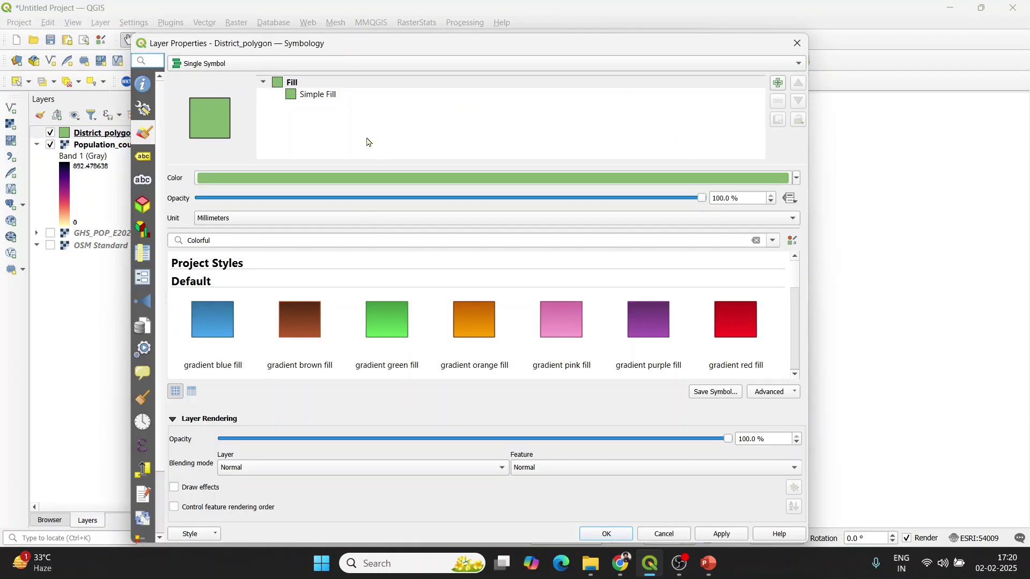
pyautogui.click(316, 95)
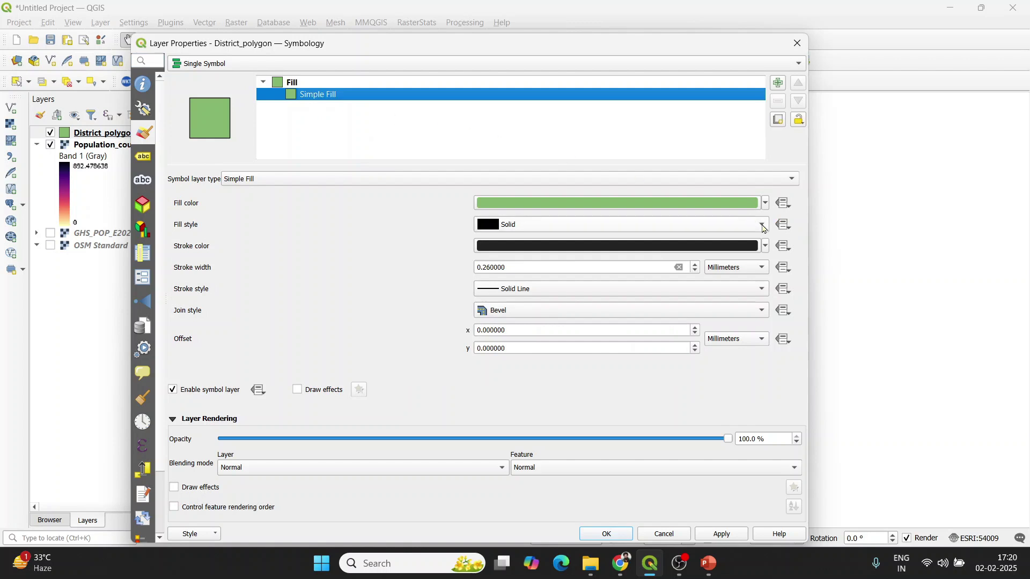
pyautogui.click(766, 204)
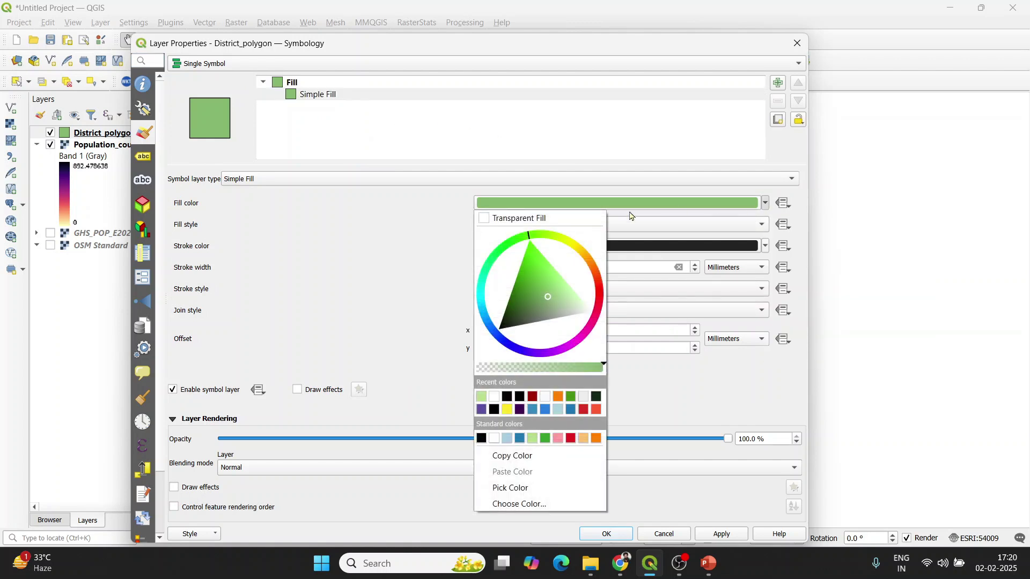
pyautogui.click(484, 219)
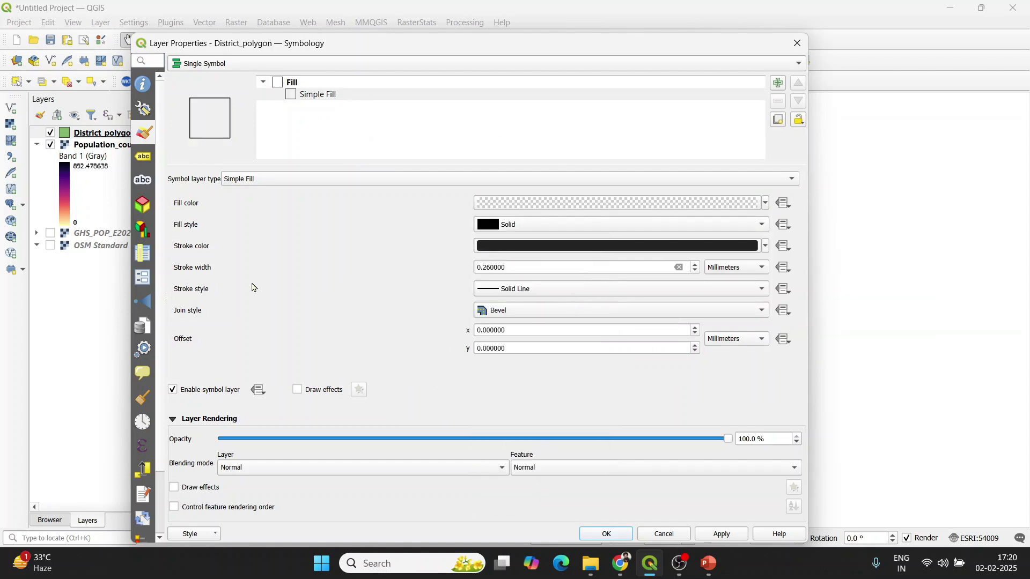
pyautogui.click(694, 265)
pyautogui.click(695, 265)
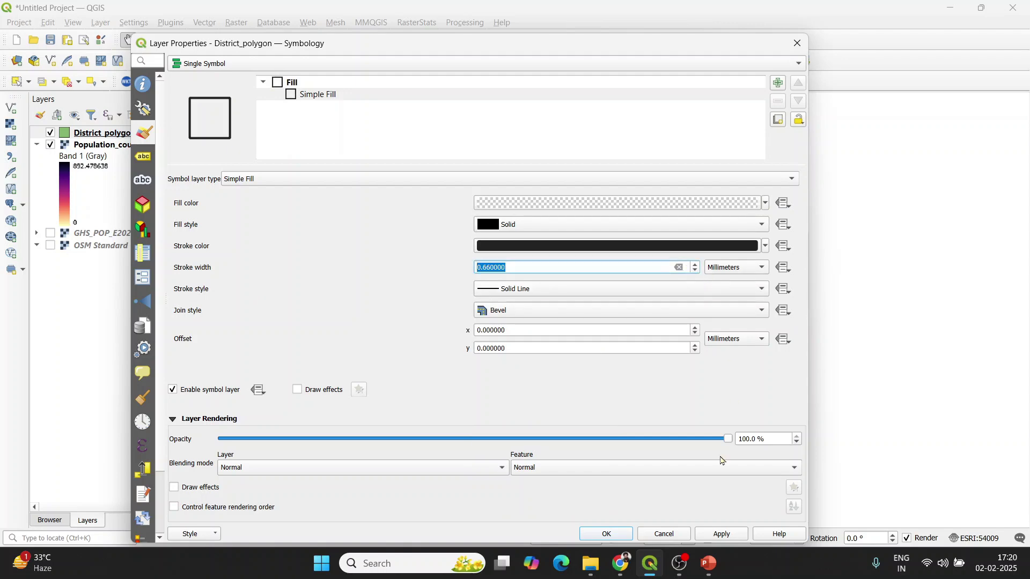
pyautogui.click(727, 535)
pyautogui.click(609, 534)
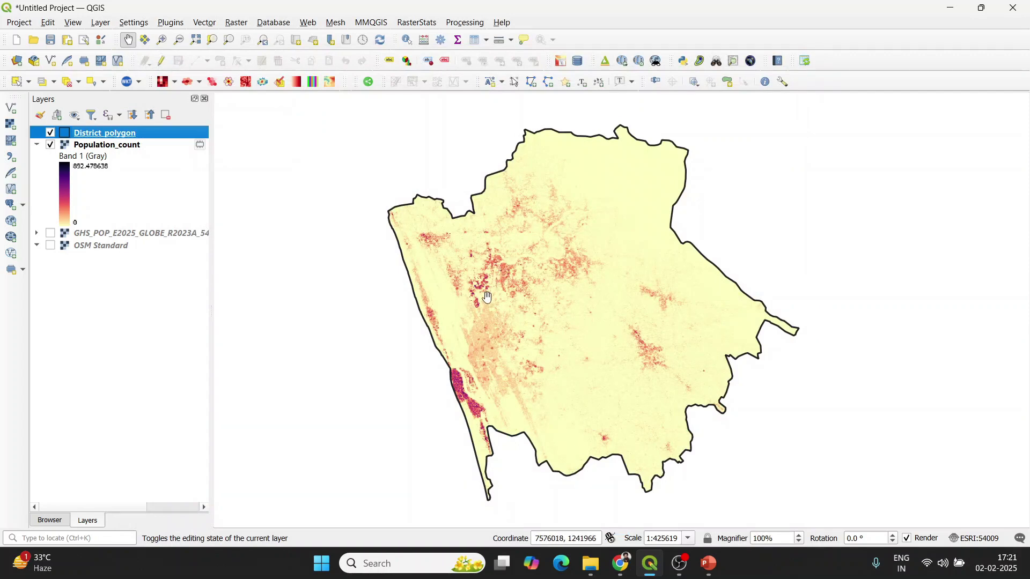
# Examine the population distribution across the district, from the whole outline down to individual raster cells along the coast
pyautogui.scroll(2, 483, 273)
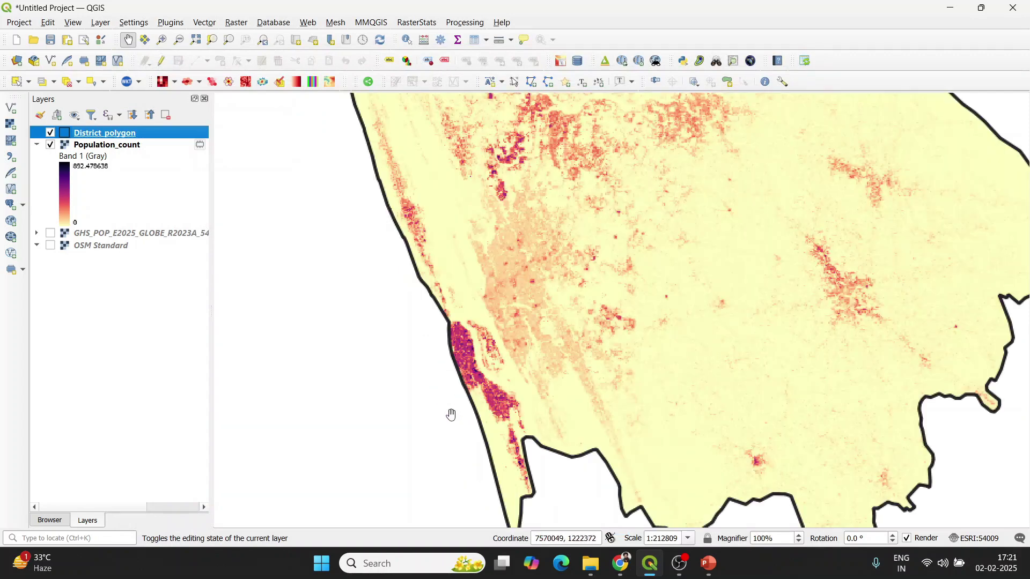
pyautogui.scroll(-2, 474, 290)
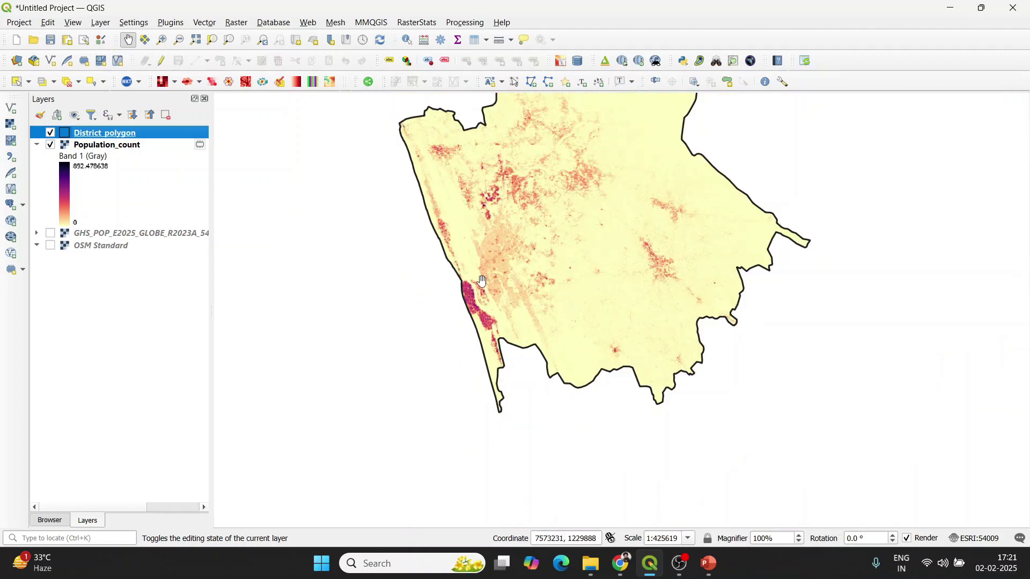
pyautogui.moveTo(588, 205); pyautogui.dragTo(572, 268)
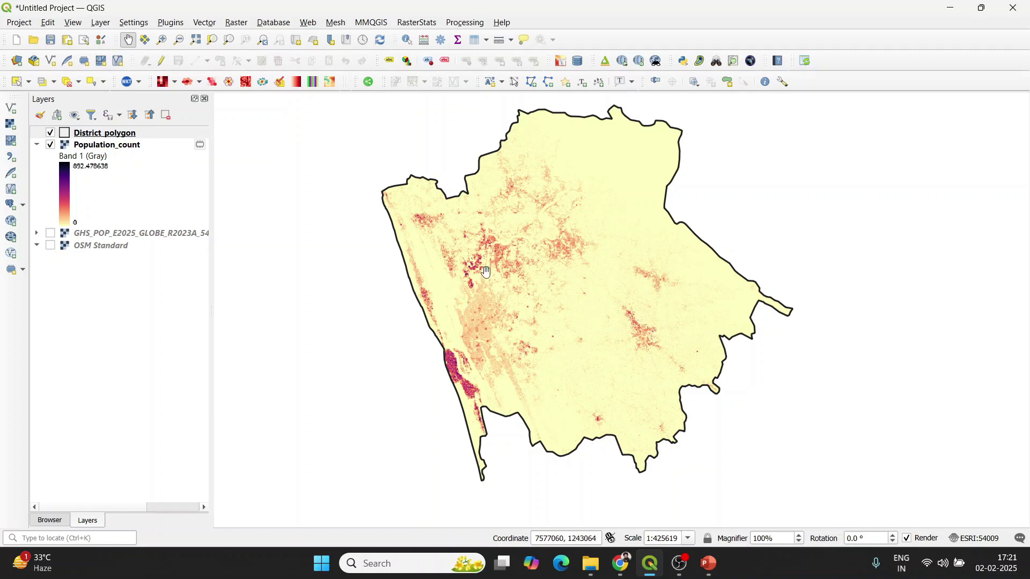
pyautogui.scroll(1, 453, 400)
pyautogui.scroll(1, 453, 400)
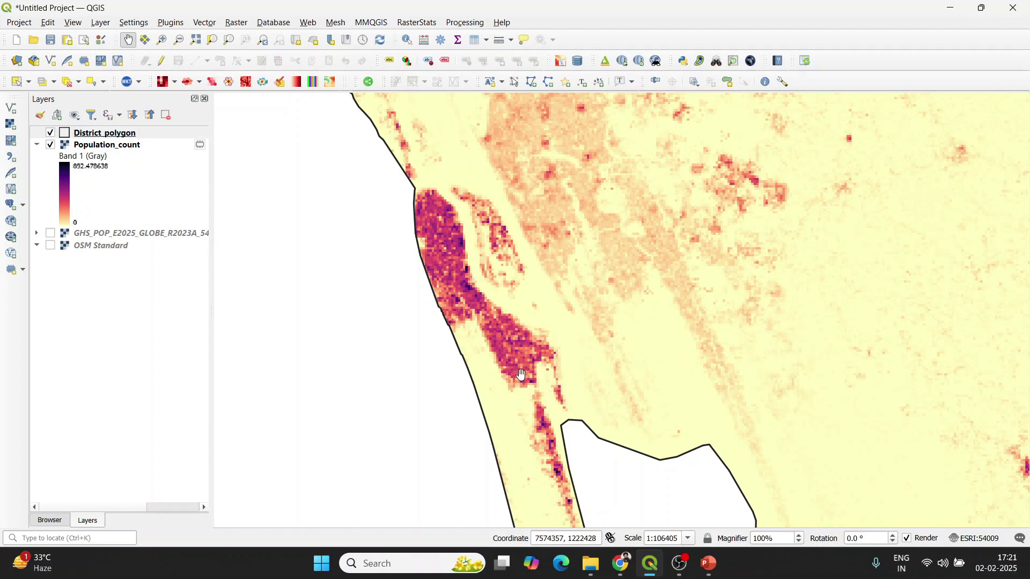
pyautogui.scroll(-2, 464, 233)
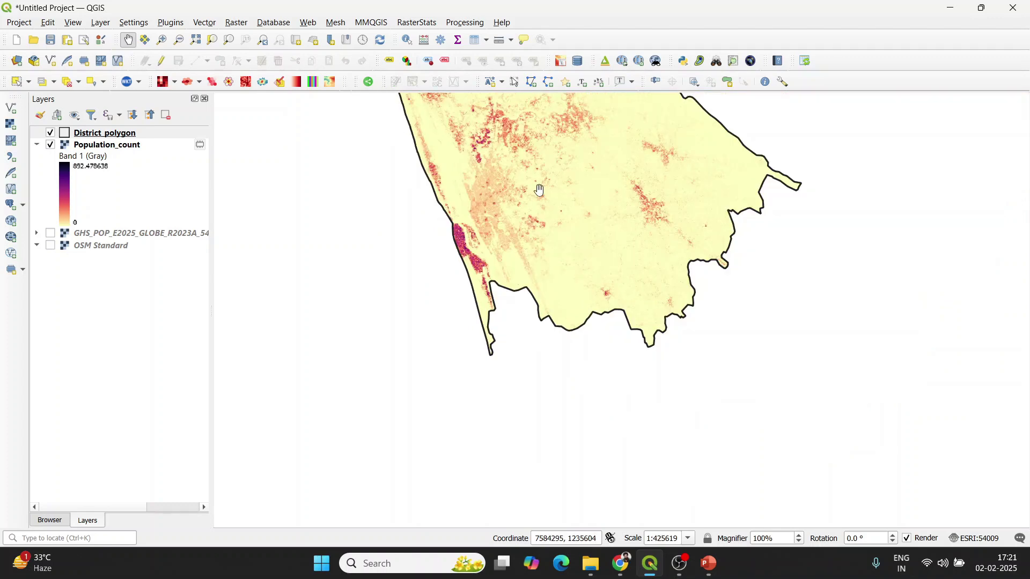
pyautogui.moveTo(536, 191); pyautogui.dragTo(555, 312)
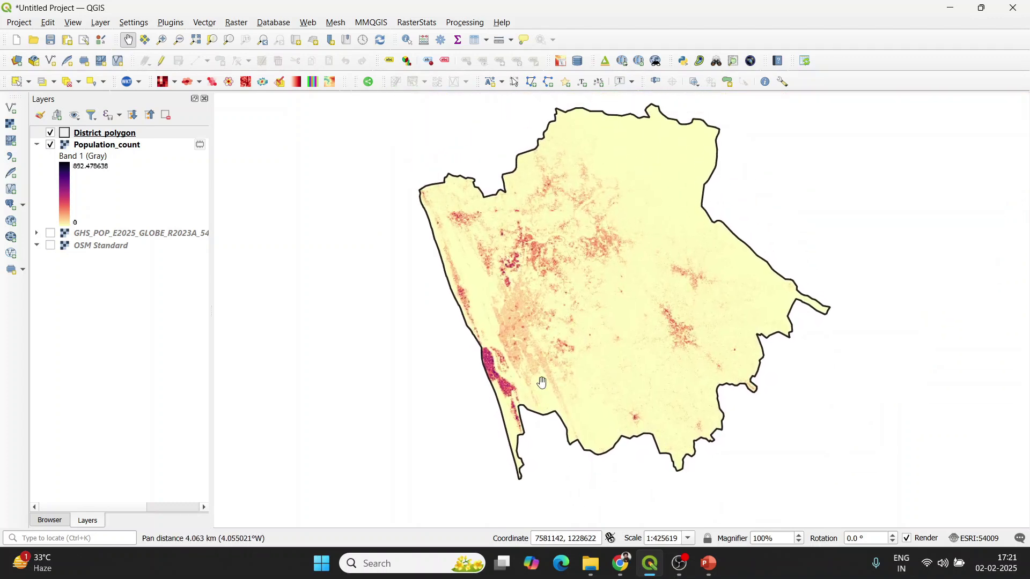
pyautogui.scroll(1, 542, 381)
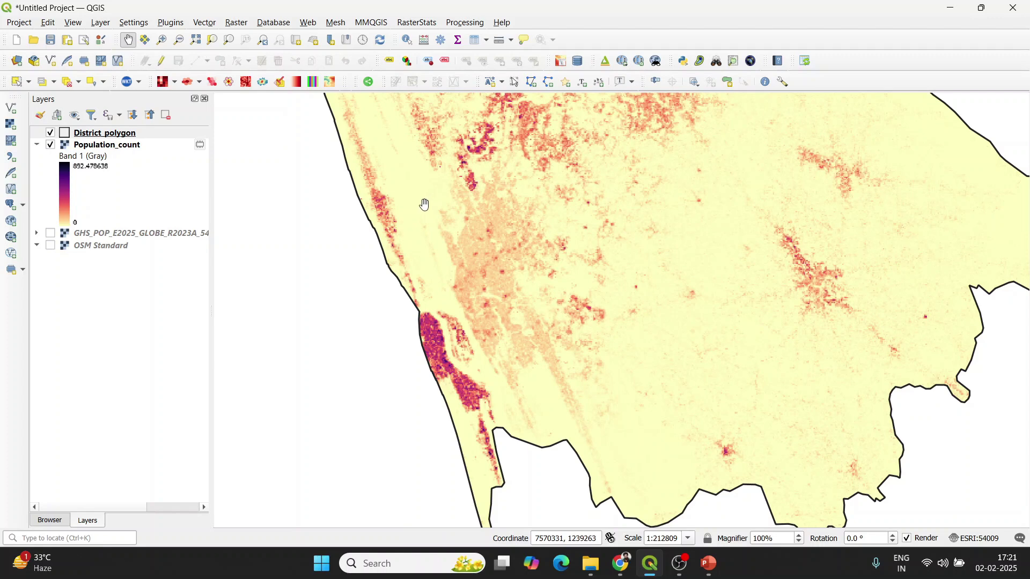
pyautogui.scroll(1, 425, 205)
pyautogui.scroll(1, 423, 205)
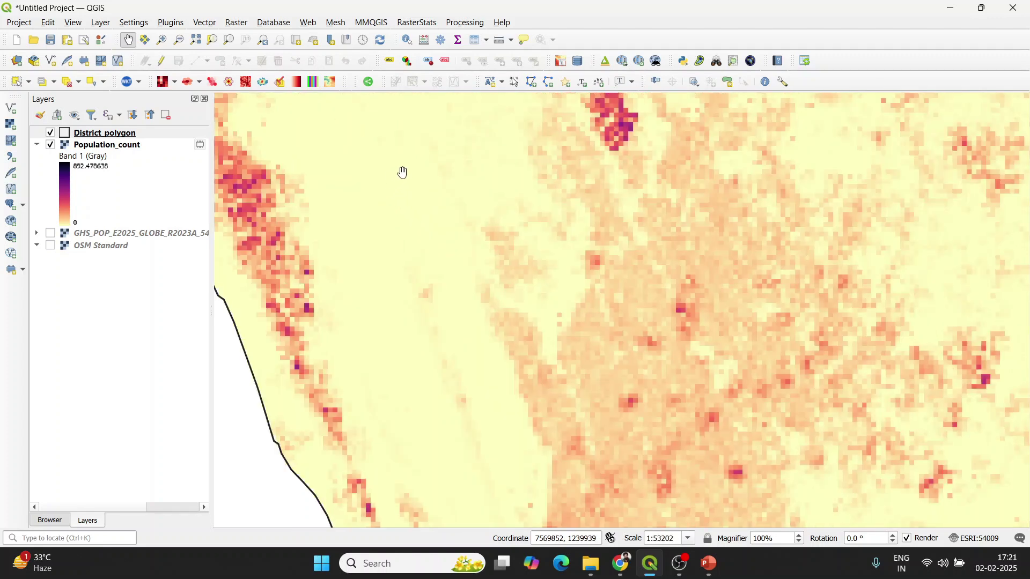
pyautogui.scroll(1, 375, 224)
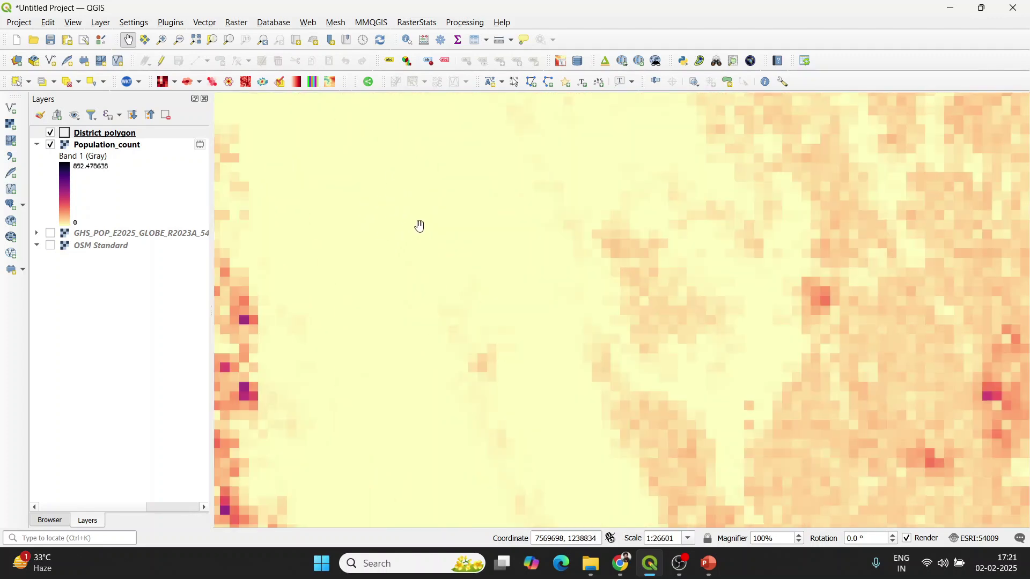
pyautogui.moveTo(398, 216); pyautogui.dragTo(712, 240)
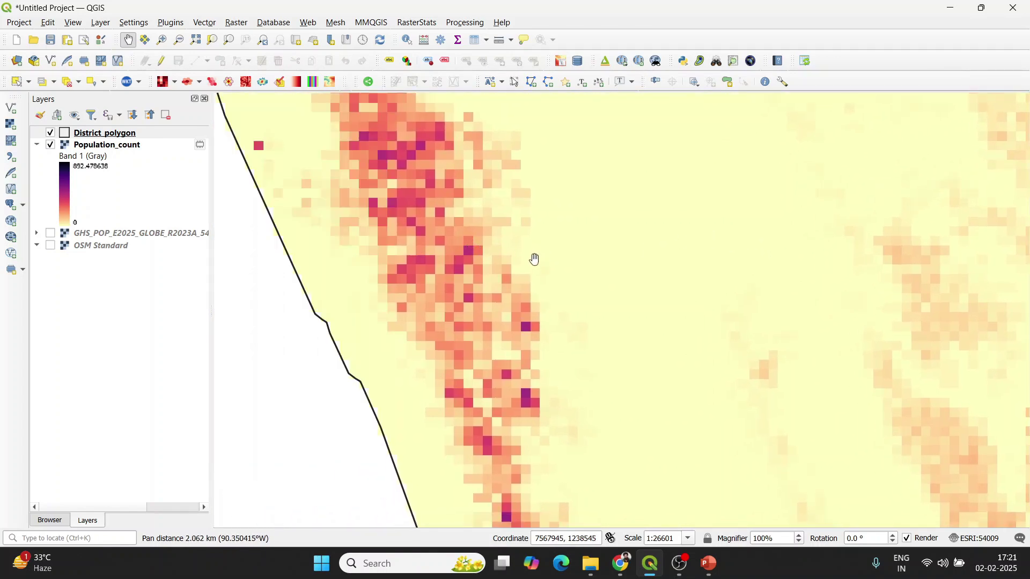
pyautogui.scroll(1, 421, 229)
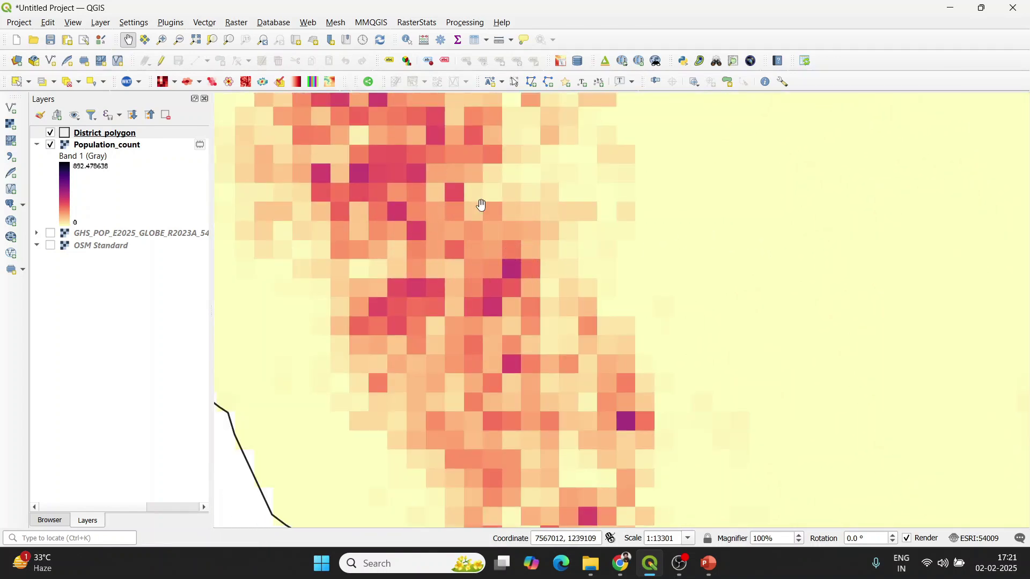
# Identify the Population_count value of a purple cell in the densely populated coastal area
pyautogui.scroll(-3, 522, 287)
pyautogui.moveTo(522, 286); pyautogui.dragTo(533, 200)
pyautogui.scroll(2, 498, 179)
pyautogui.scroll(2, 494, 191)
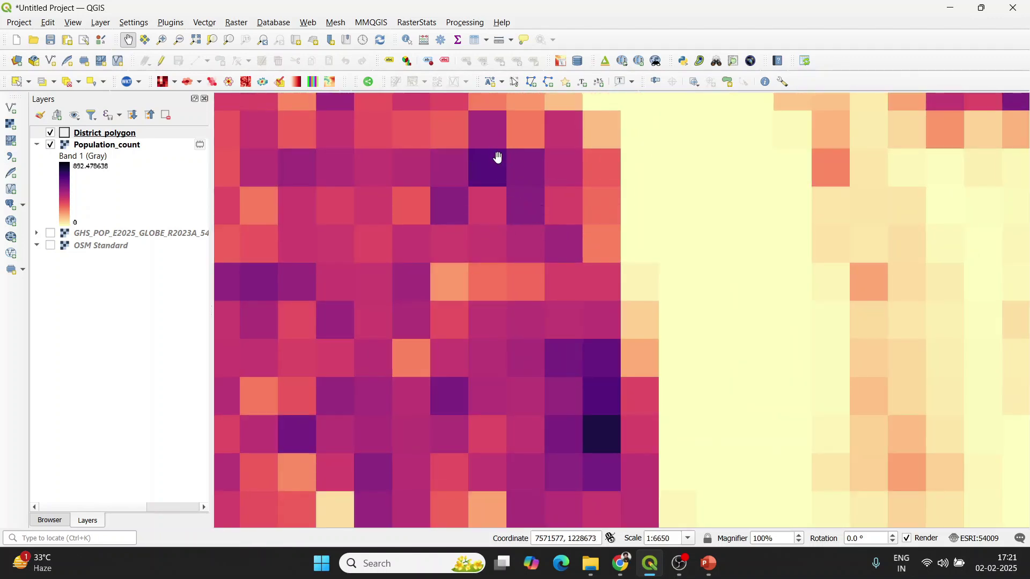
pyautogui.click(408, 41)
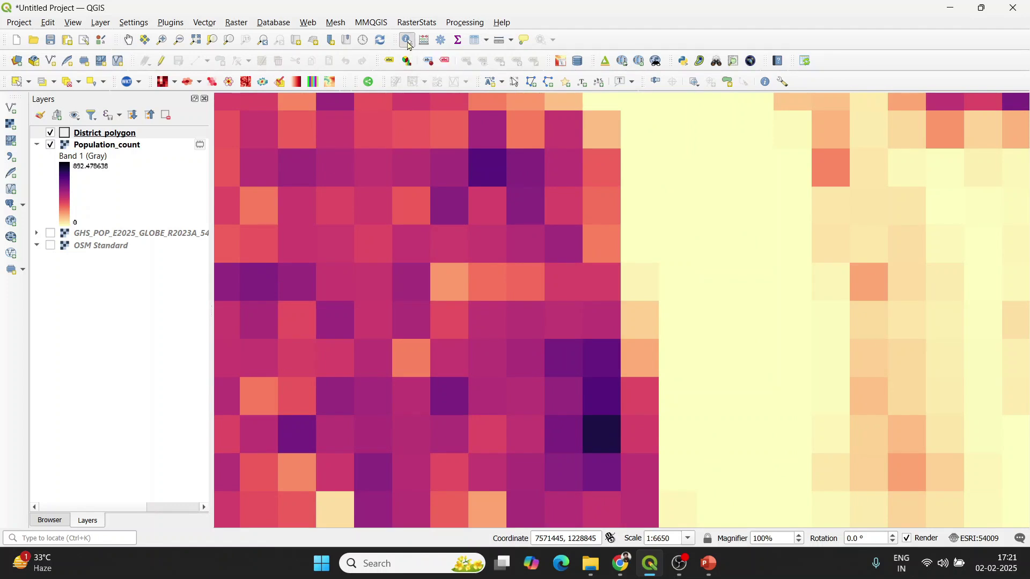
pyautogui.click(566, 247)
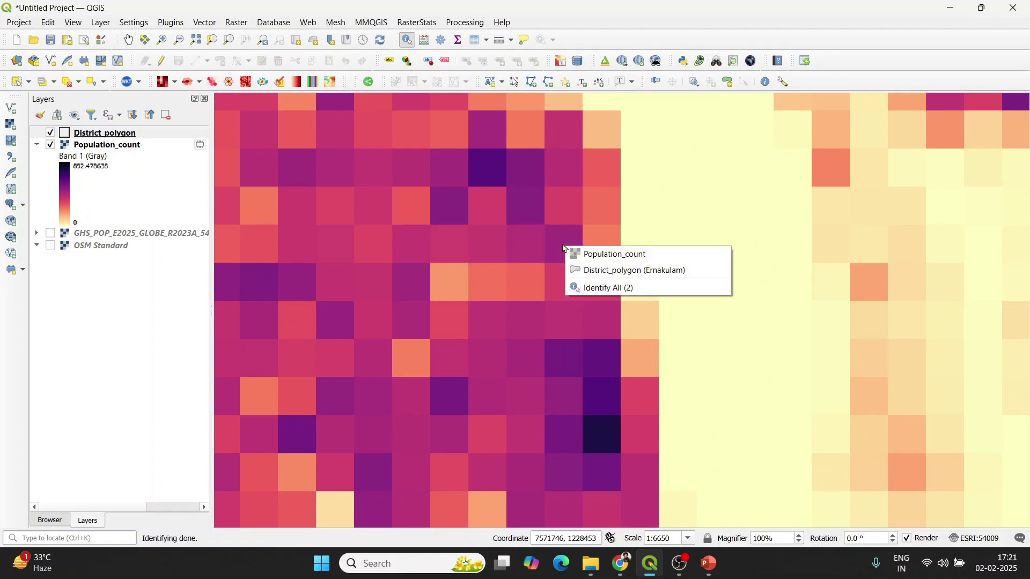
pyautogui.click(601, 258)
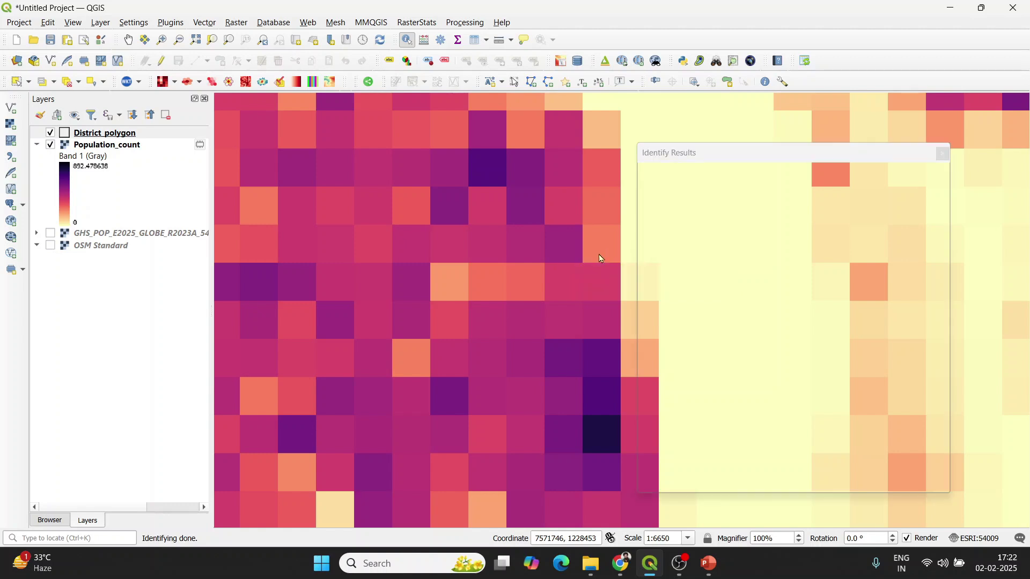
pyautogui.click(850, 229)
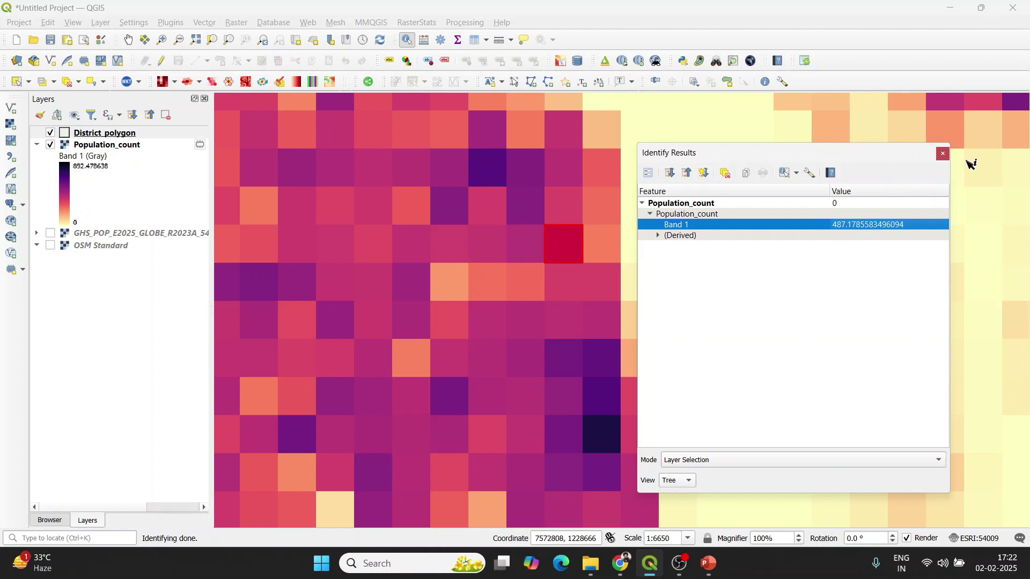
pyautogui.click(942, 155)
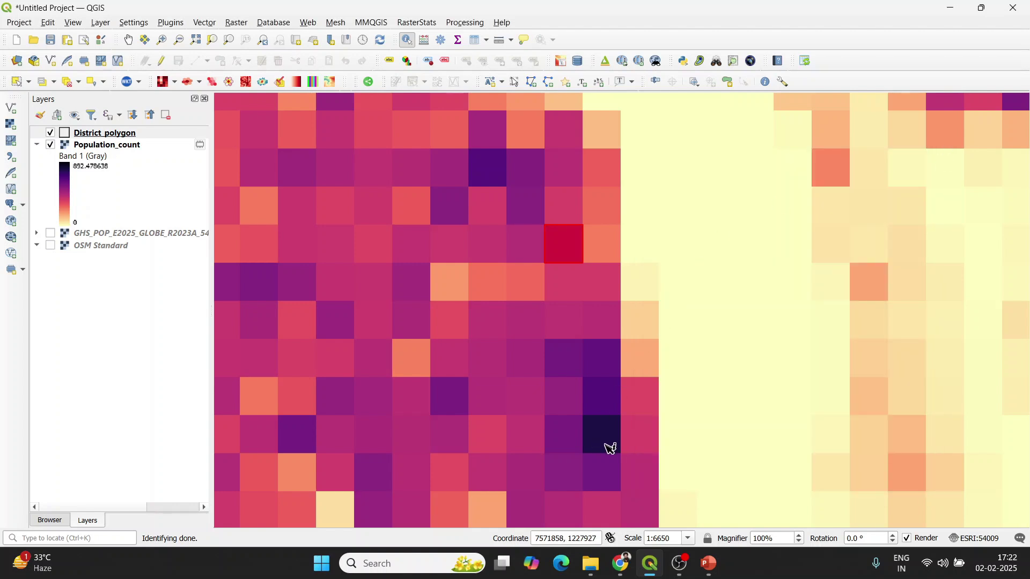
# Identify the Population_count value of the nearly black cell at the eastern edge of the dense coastal block
pyautogui.scroll(1, 606, 453)
pyautogui.click(622, 392)
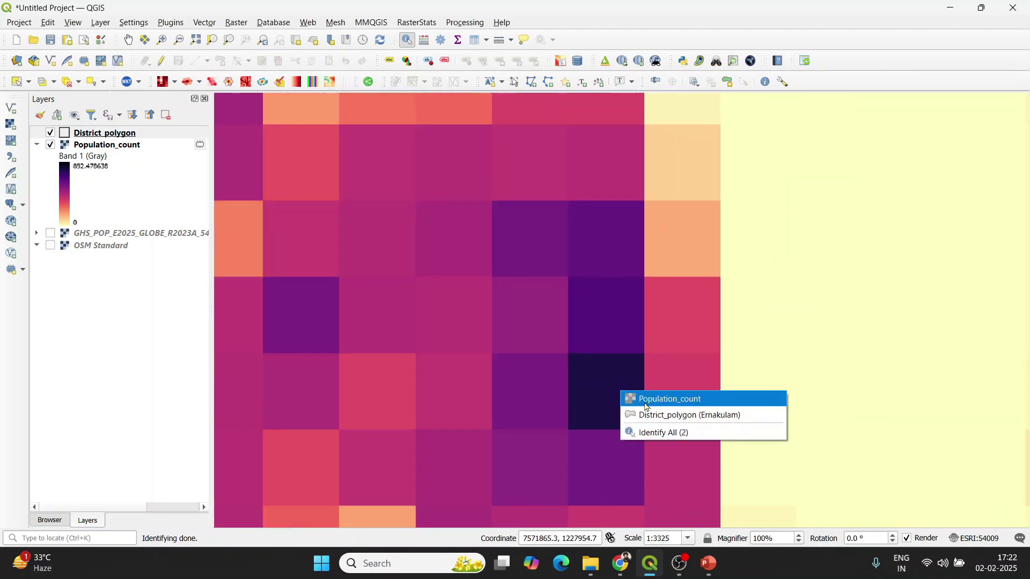
pyautogui.click(650, 400)
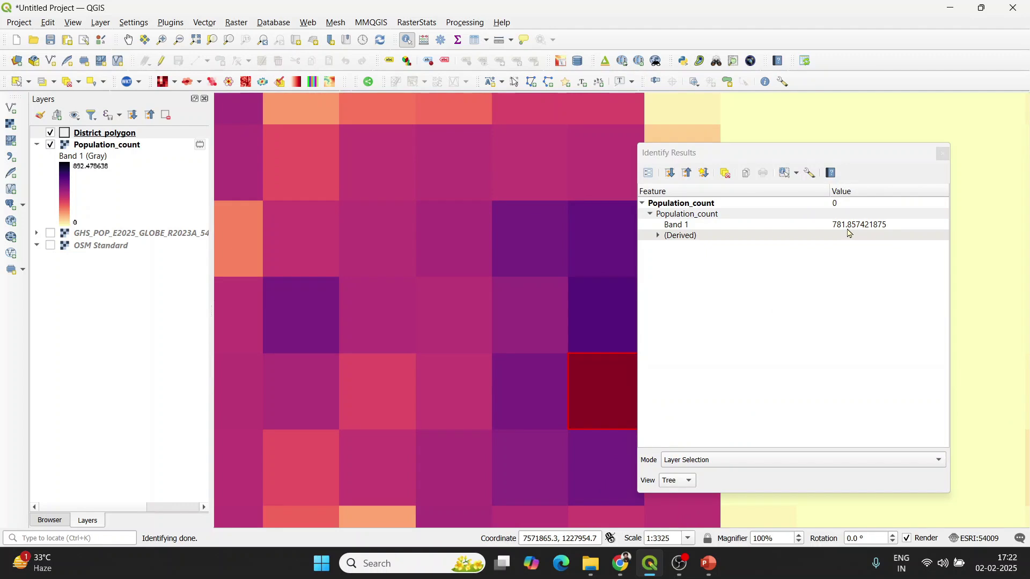
pyautogui.click(943, 154)
# Identify the Population_count values of two pale yellow cells in the strip east of the dense coastal block
pyautogui.scroll(-2, 867, 227)
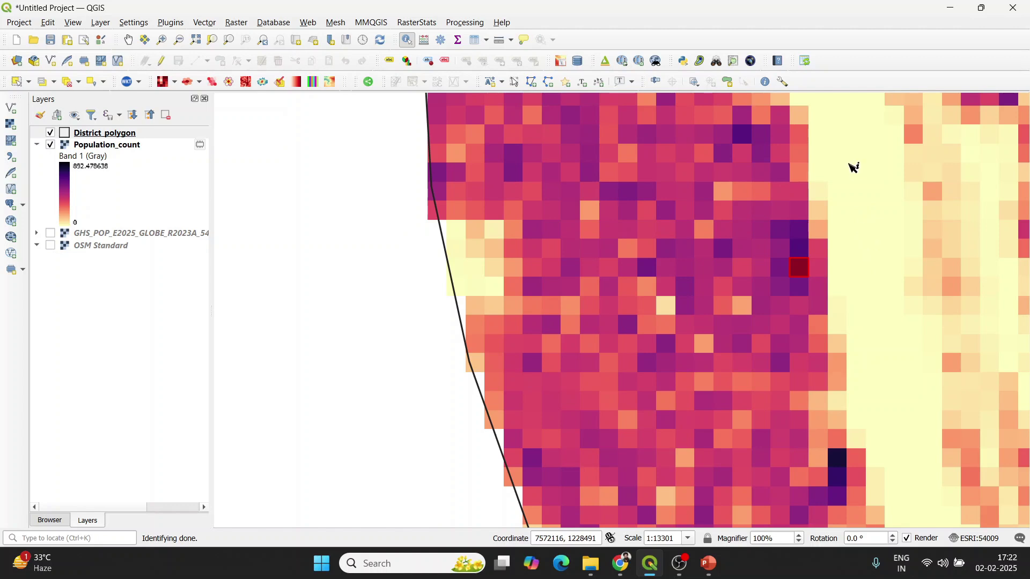
pyautogui.click(859, 242)
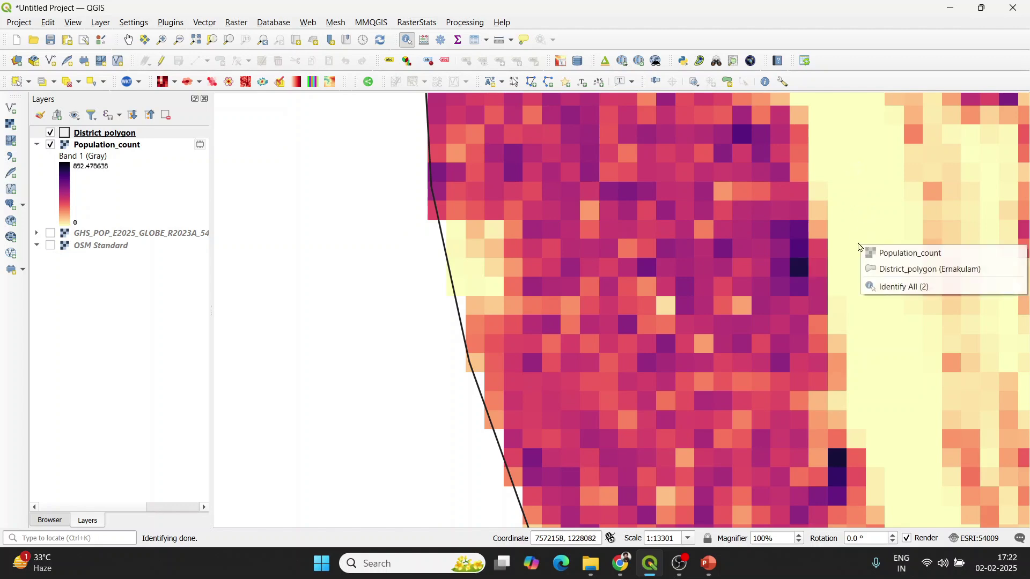
pyautogui.click(900, 258)
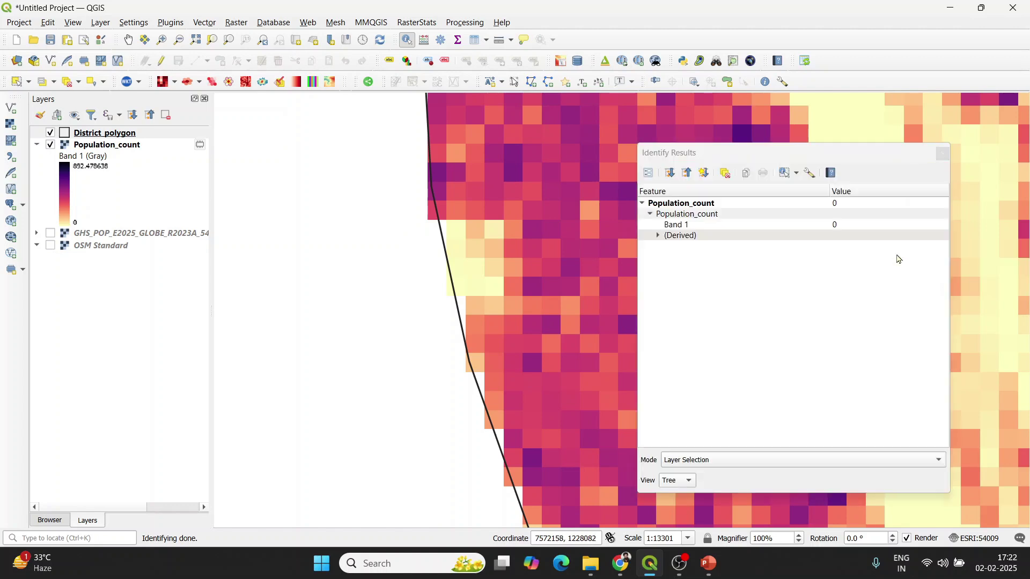
pyautogui.click(943, 154)
pyautogui.click(849, 119)
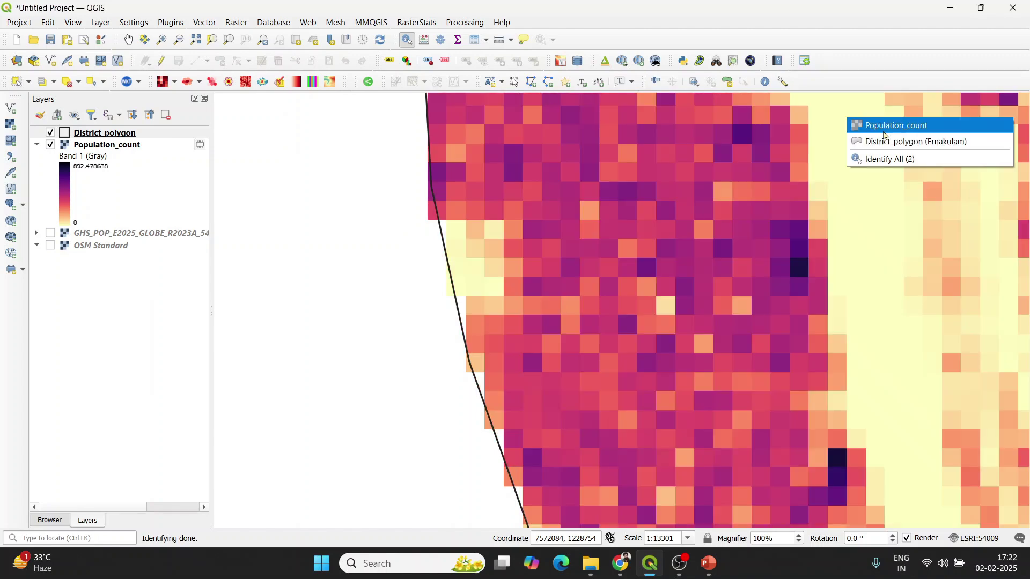
pyautogui.click(896, 125)
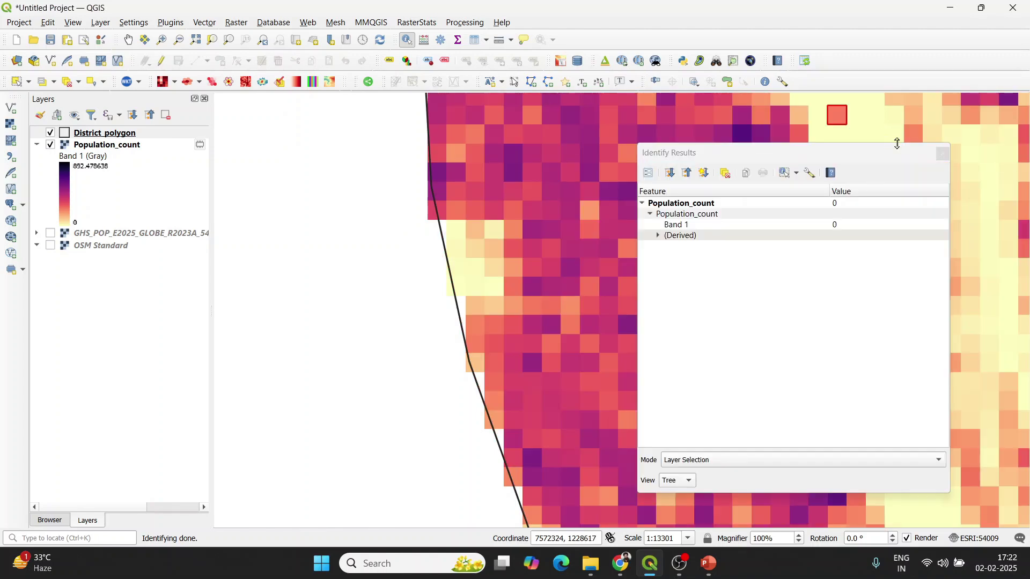
pyautogui.click(943, 153)
# Examine the population raster around the southern coast and across the whole district outline
pyautogui.click(128, 40)
pyautogui.scroll(-3, 787, 216)
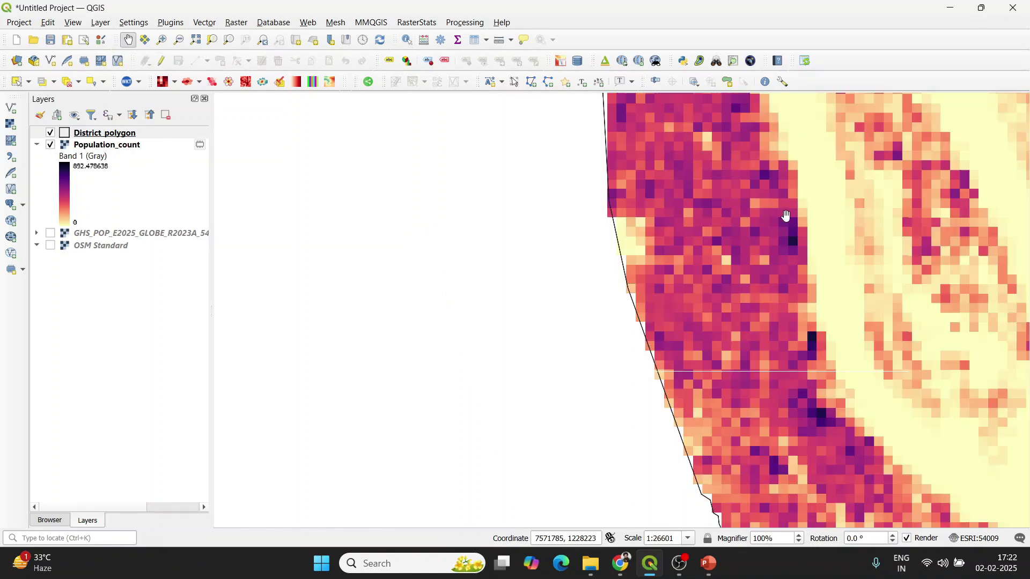
pyautogui.scroll(1, 787, 217)
pyautogui.moveTo(787, 216); pyautogui.dragTo(556, 230)
pyautogui.scroll(1, 674, 387)
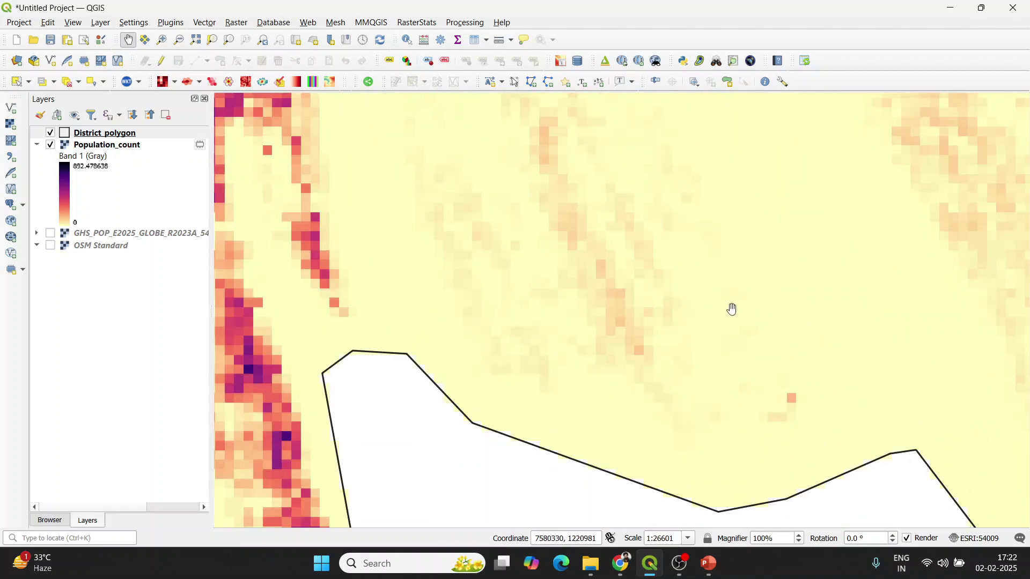
pyautogui.scroll(-3, 731, 304)
pyautogui.moveTo(731, 304); pyautogui.dragTo(536, 408)
pyautogui.scroll(-1, 536, 408)
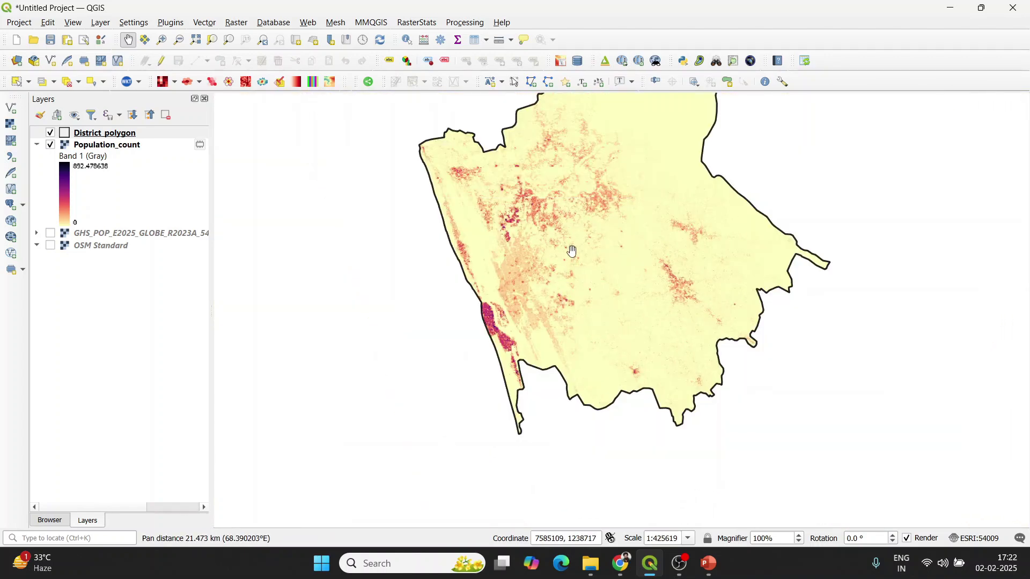
pyautogui.moveTo(508, 296); pyautogui.dragTo(589, 313)
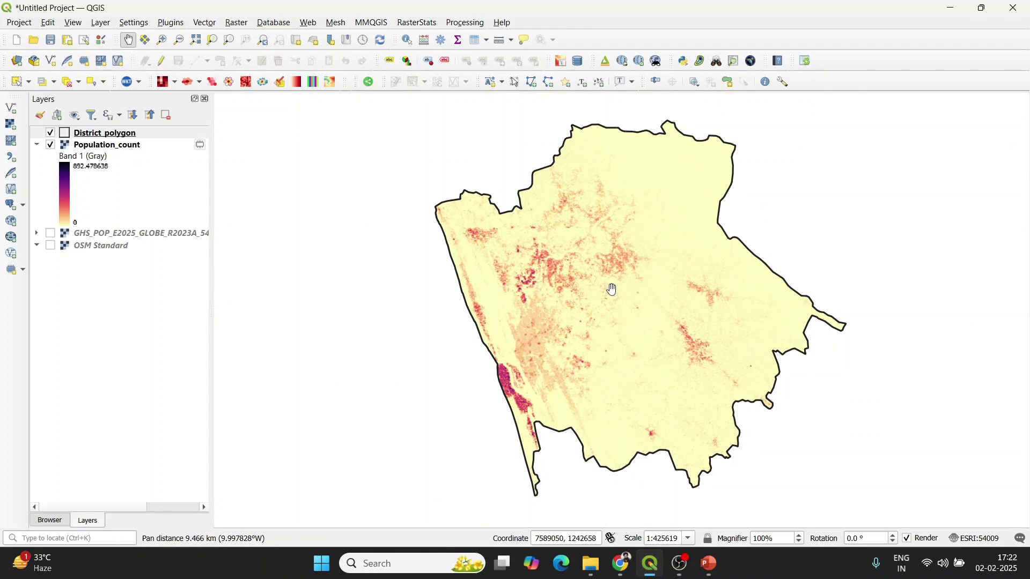
# Set 0 as the additional no data value in Population_count's transparency properties and apply it
pyautogui.rightClick(124, 147)
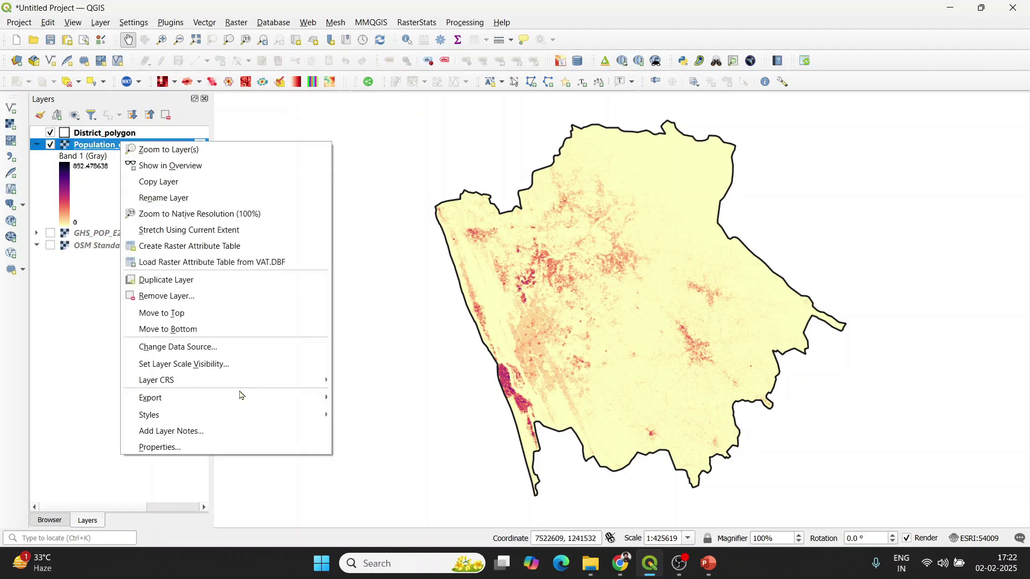
pyautogui.click(234, 448)
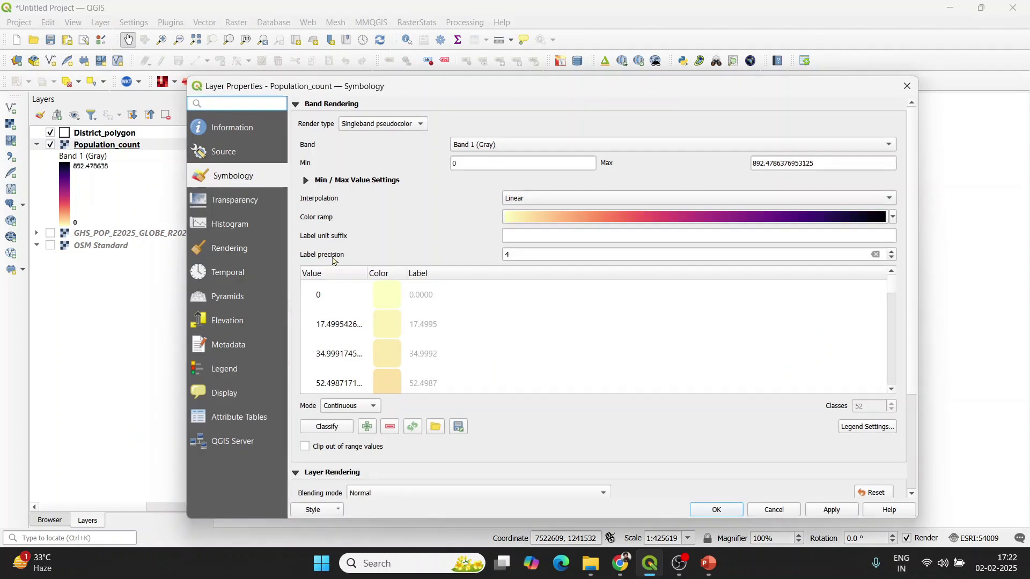
pyautogui.click(237, 205)
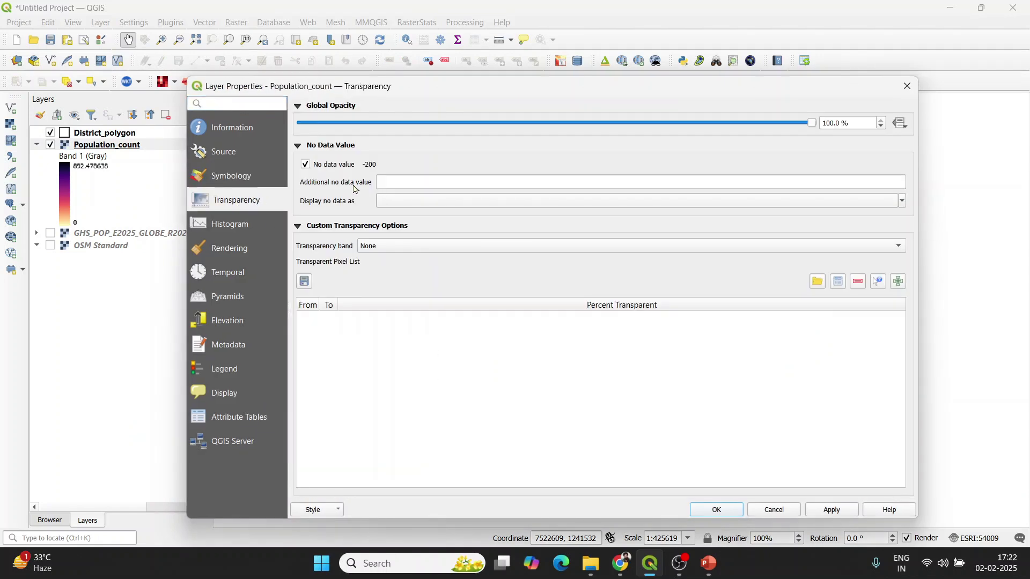
pyautogui.click(393, 183)
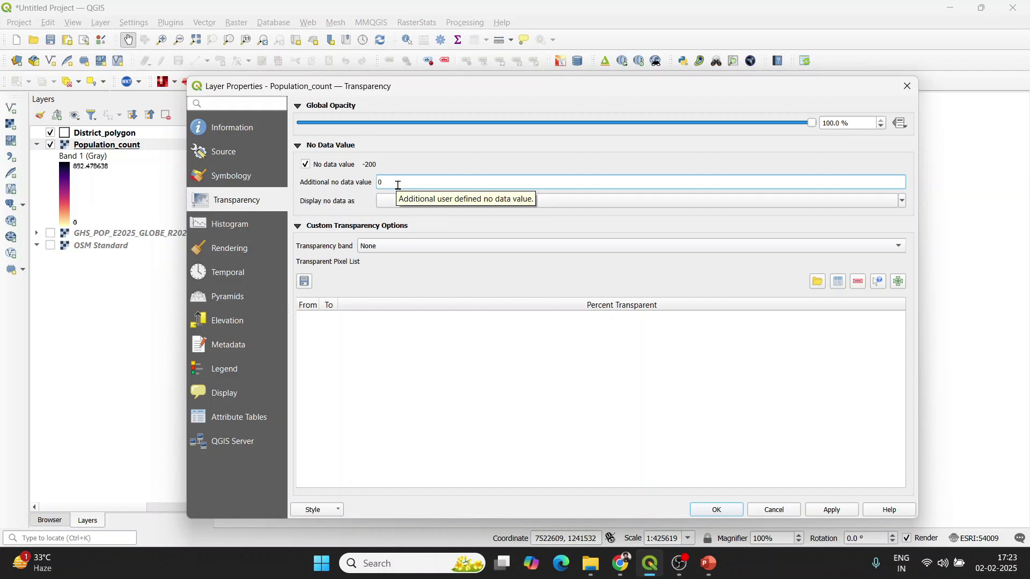
pyautogui.click(832, 510)
pyautogui.click(717, 511)
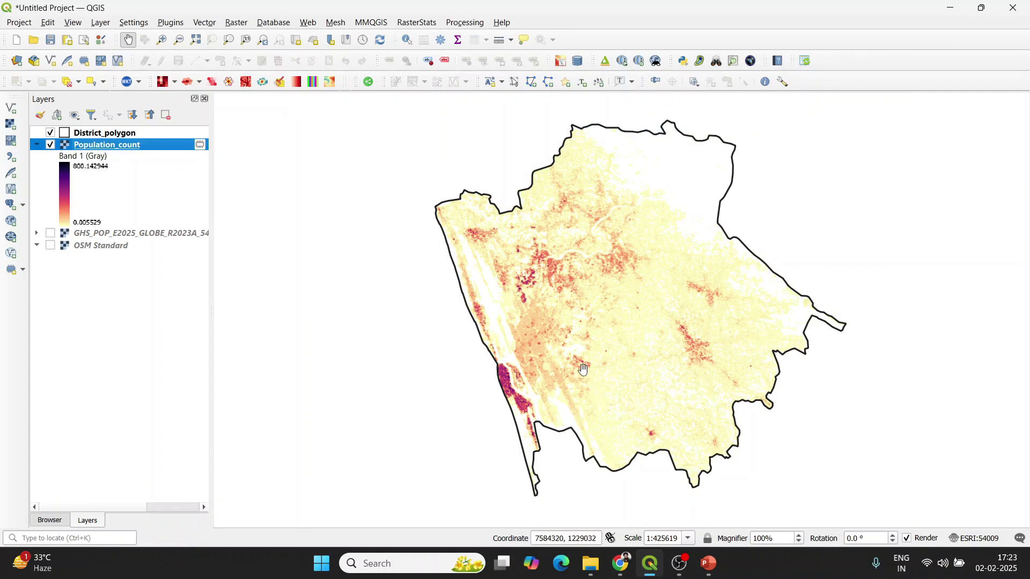
# Turn the OSM Standard basemap back on beneath the population raster
pyautogui.scroll(1, 560, 351)
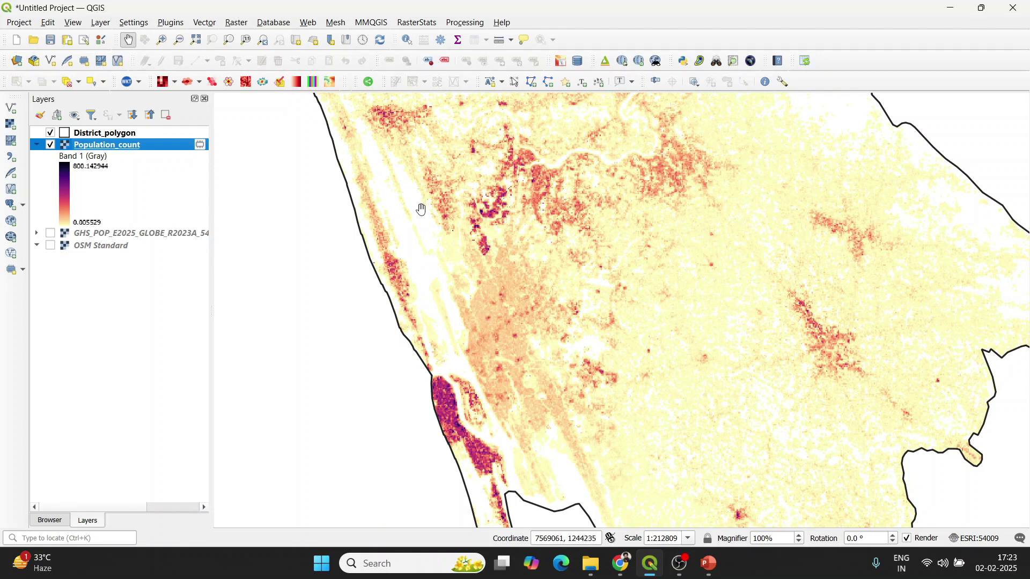
pyautogui.scroll(-1, 421, 210)
pyautogui.moveTo(478, 214); pyautogui.dragTo(503, 265)
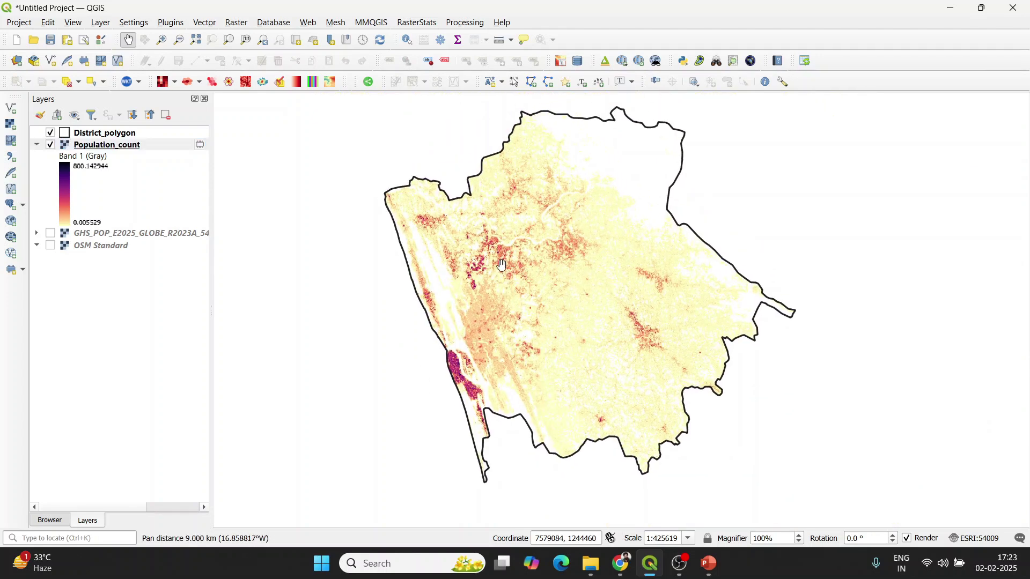
pyautogui.click(50, 246)
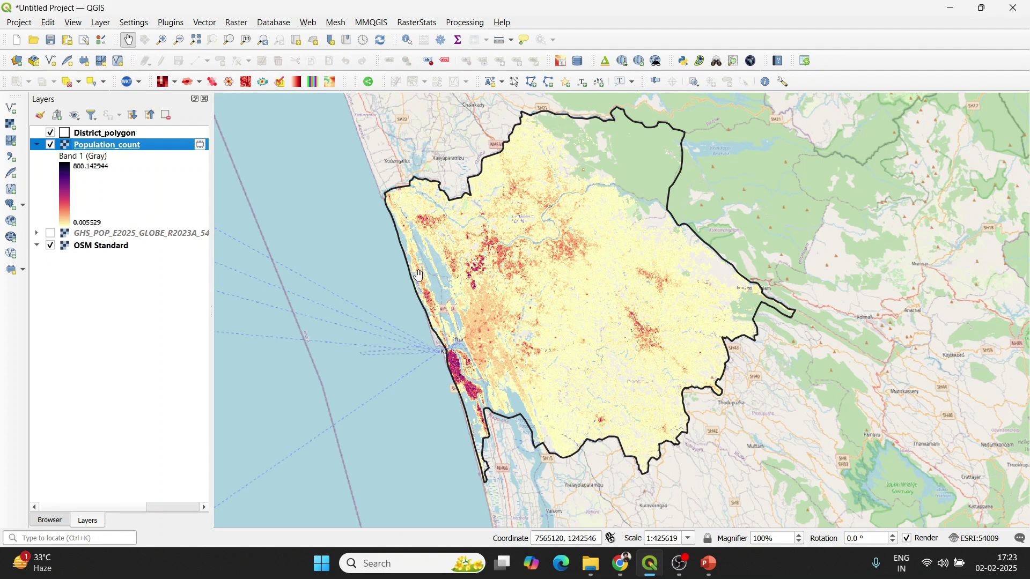
# Compare the transparent no-data cells with the coastal water bodies on the OSM basemap
pyautogui.scroll(1, 421, 271)
pyautogui.scroll(2, 421, 271)
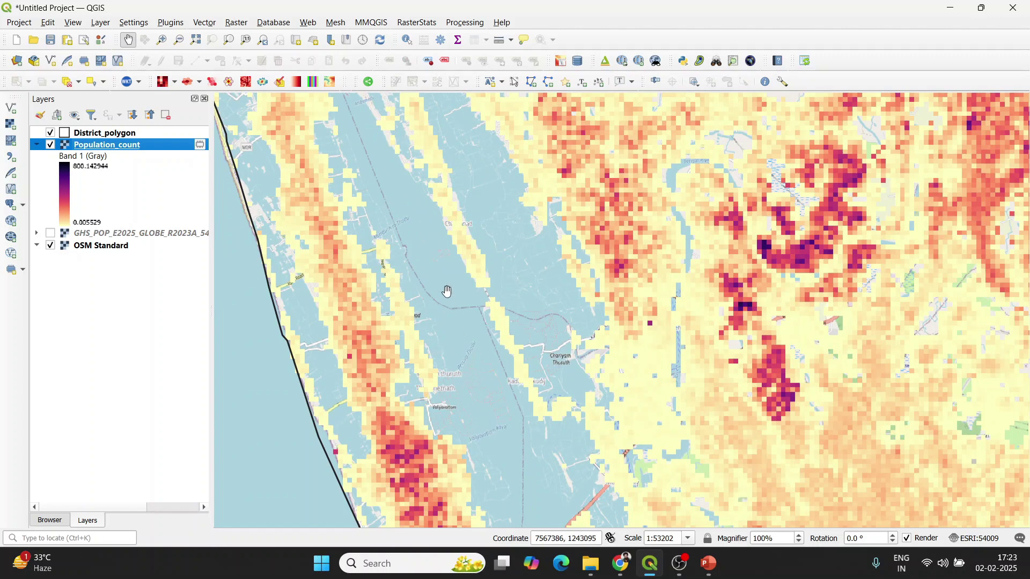
pyautogui.scroll(1, 432, 277)
pyautogui.scroll(1, 432, 260)
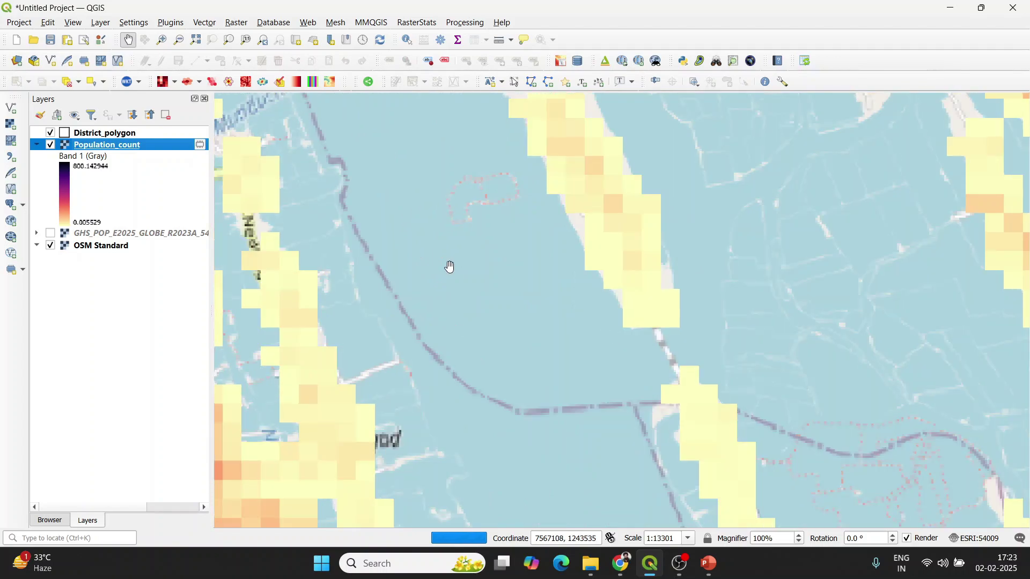
pyautogui.scroll(-2, 456, 257)
pyautogui.scroll(-2, 462, 248)
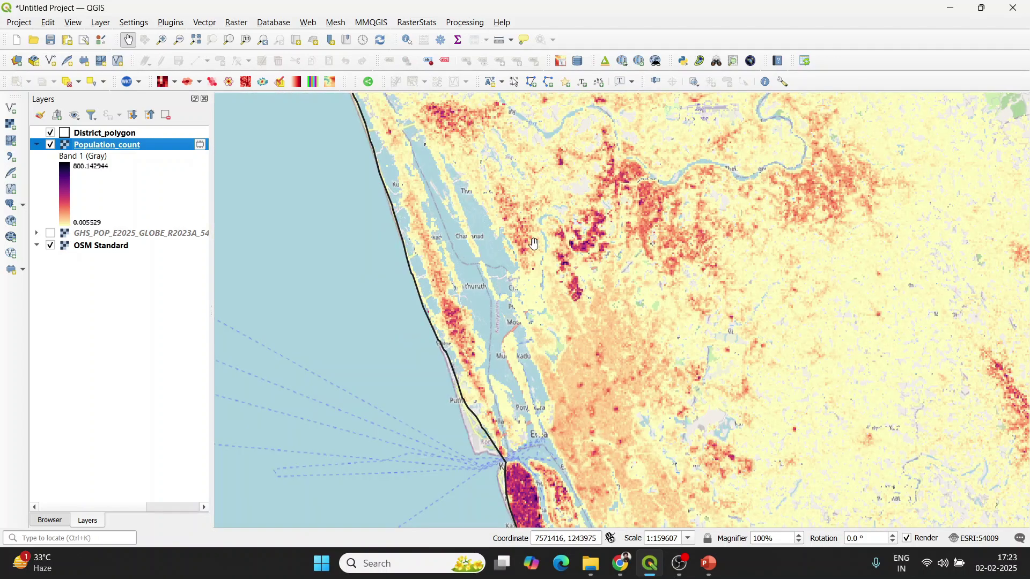
pyautogui.moveTo(778, 263); pyautogui.dragTo(668, 219)
pyautogui.scroll(-1, 667, 218)
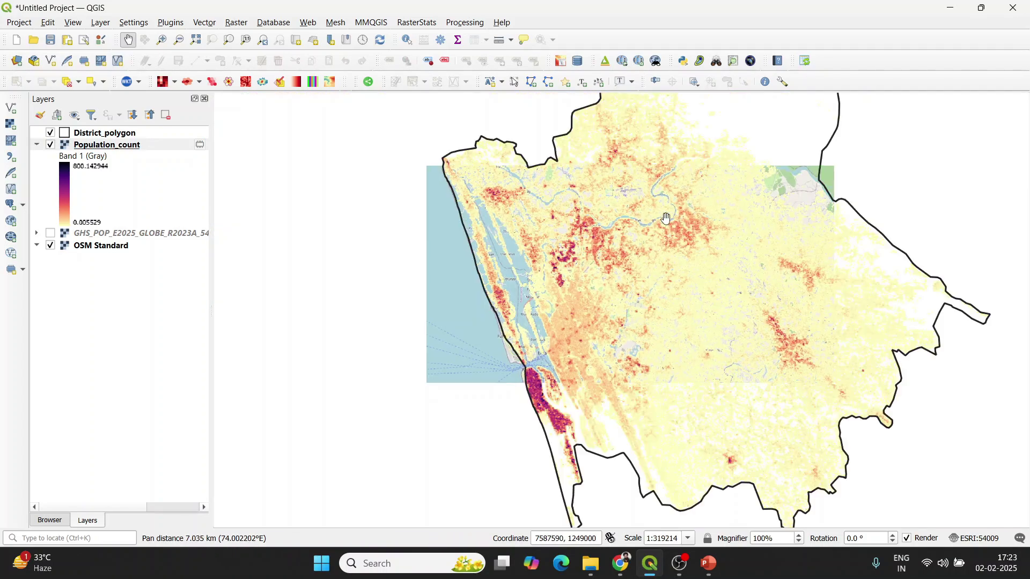
# Examine the population raster against the basemap in the forested northeast and across the rest of the district
pyautogui.moveTo(713, 147); pyautogui.dragTo(608, 190)
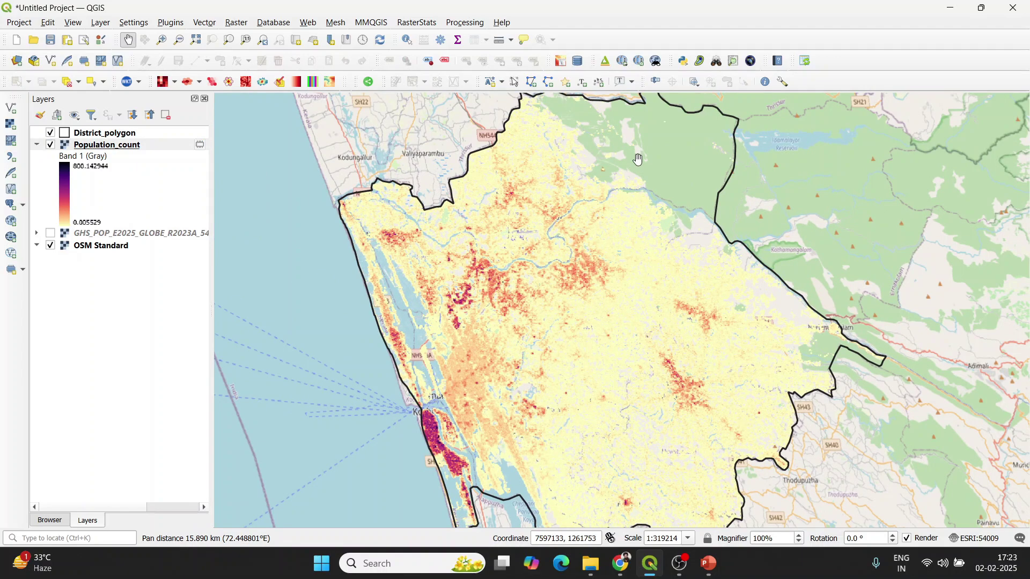
pyautogui.scroll(1, 639, 160)
pyautogui.moveTo(650, 151); pyautogui.dragTo(639, 233)
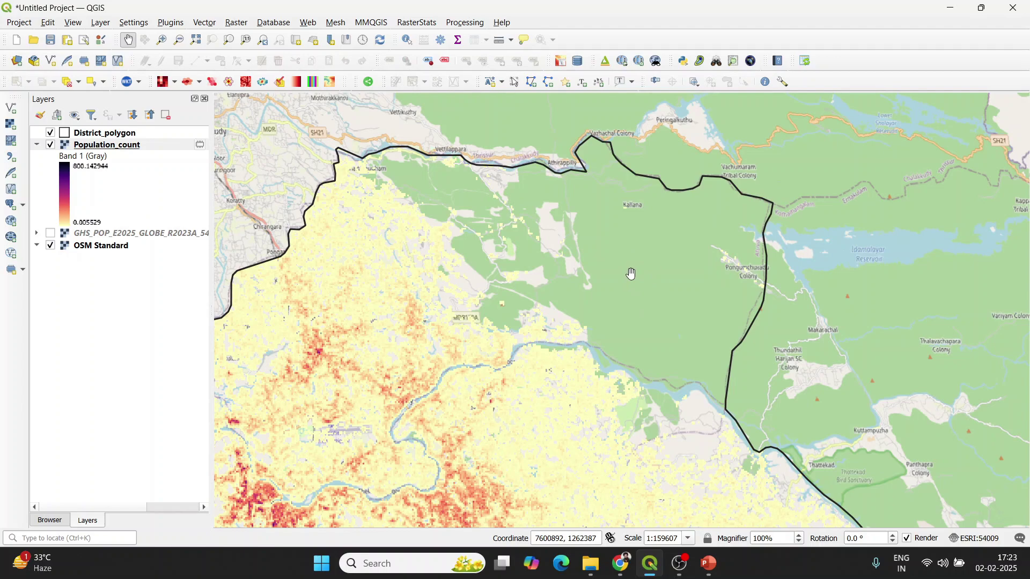
pyautogui.scroll(-1, 632, 277)
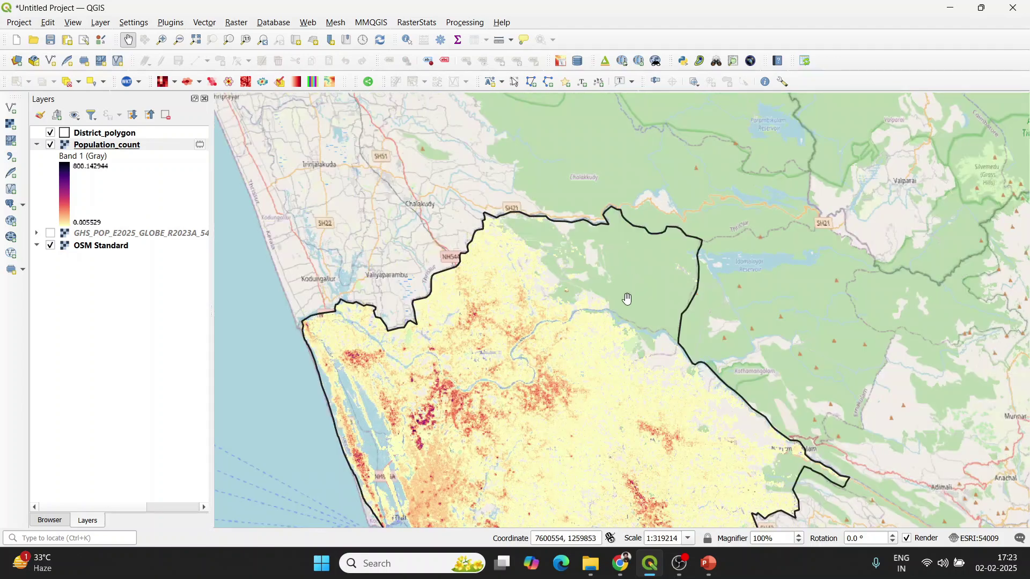
pyautogui.moveTo(596, 405); pyautogui.dragTo(584, 269)
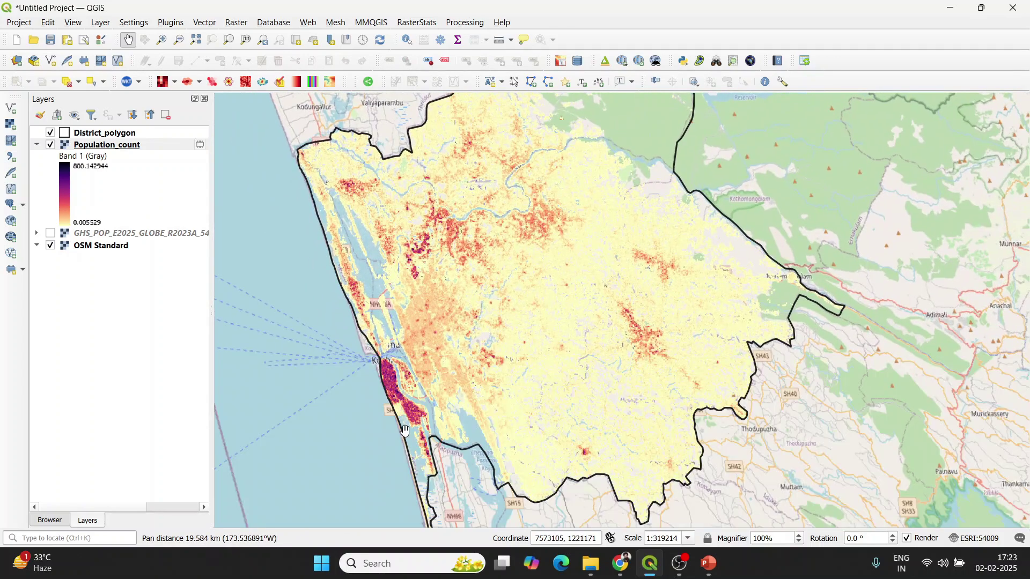
pyautogui.scroll(-1, 533, 311)
pyautogui.scroll(1, 542, 278)
pyautogui.click(548, 284)
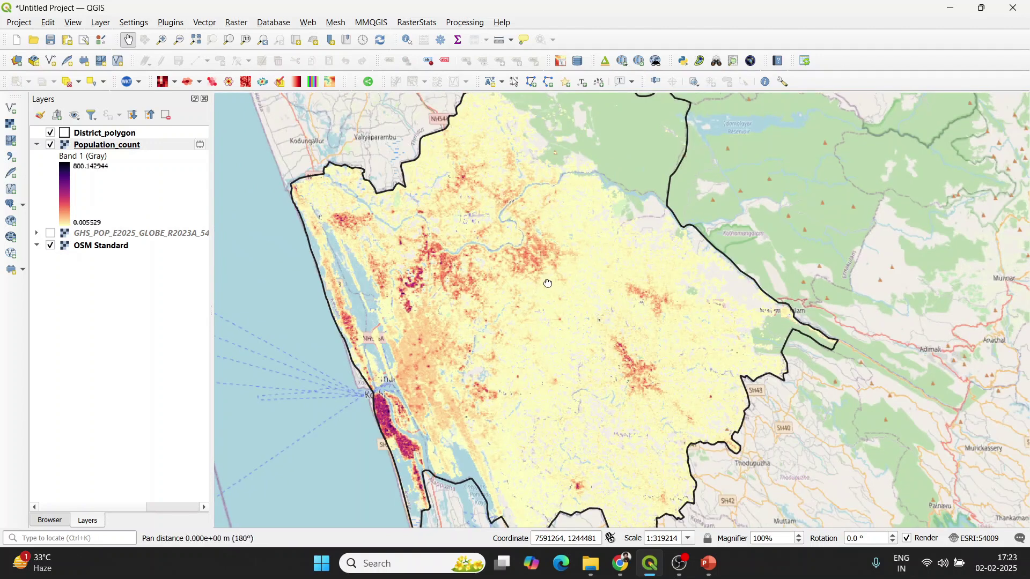
pyautogui.moveTo(548, 284); pyautogui.dragTo(586, 297)
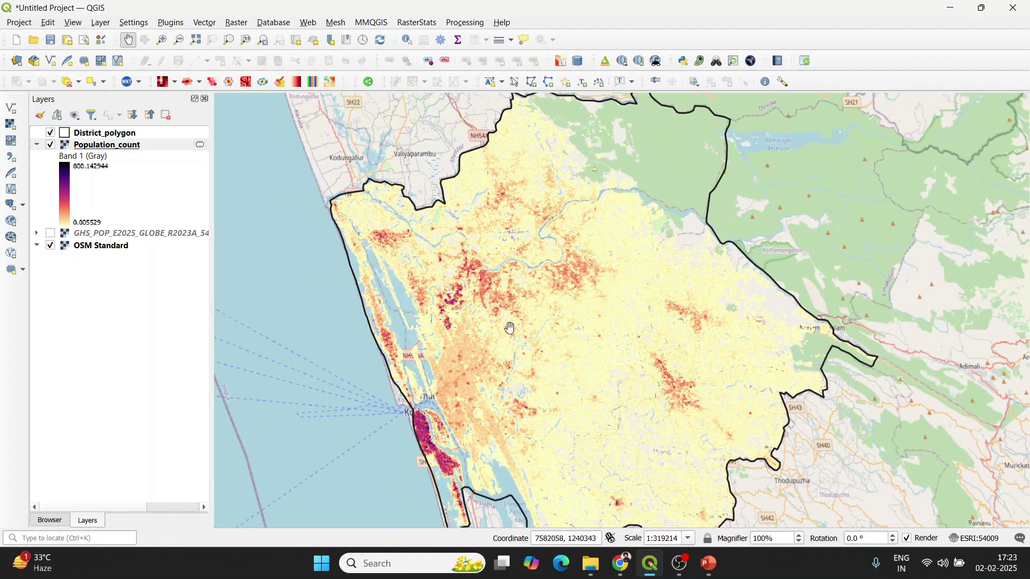
# Switch to the ChatGPT conversation in the browser and highlight the square-metre area given for a 100m x 100m cell
pyautogui.scroll(-1, 469, 405)
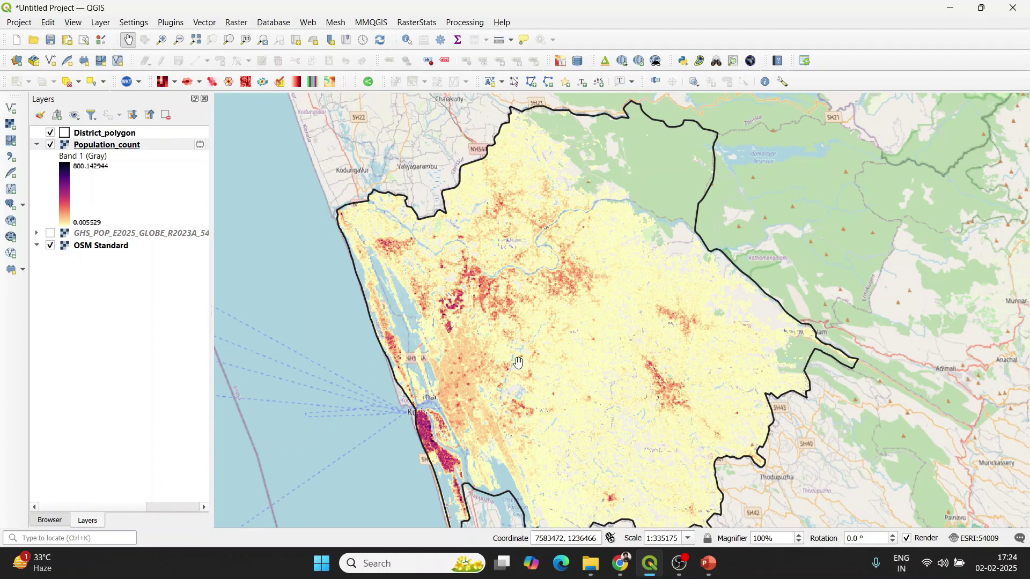
pyautogui.click(621, 563)
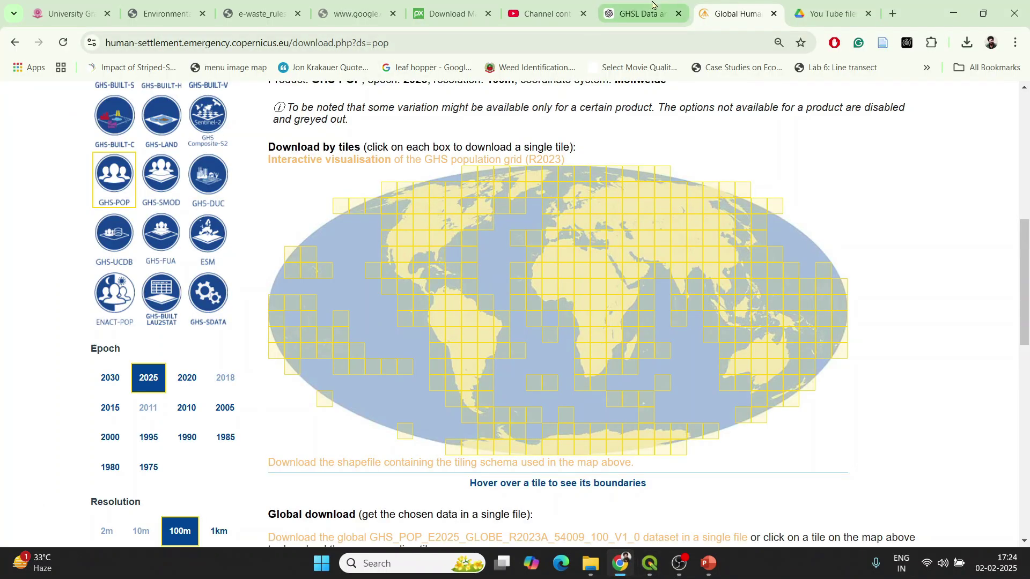
pyautogui.click(638, 13)
pyautogui.scroll(-15, 577, 257)
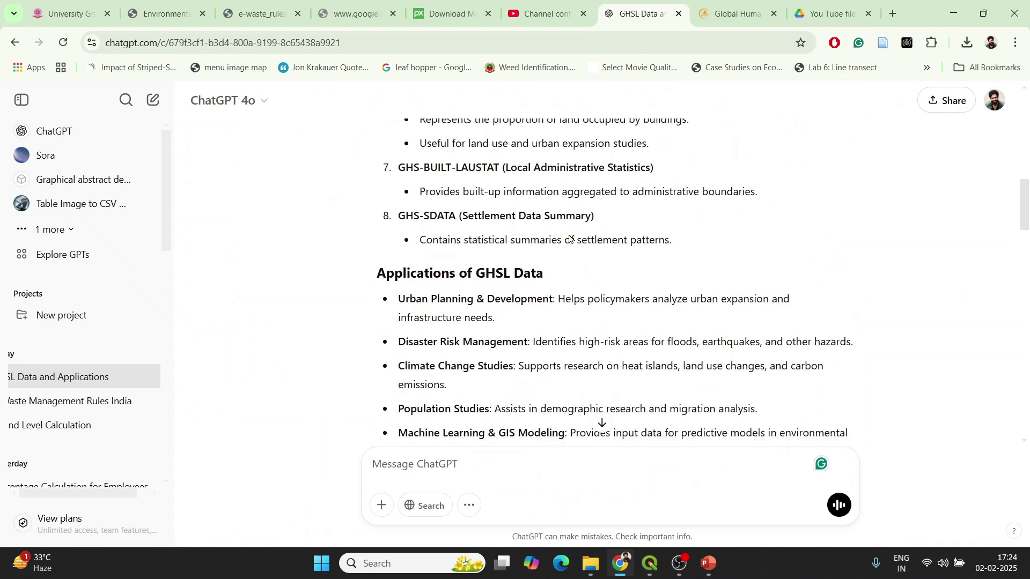
pyautogui.scroll(-4, 570, 234)
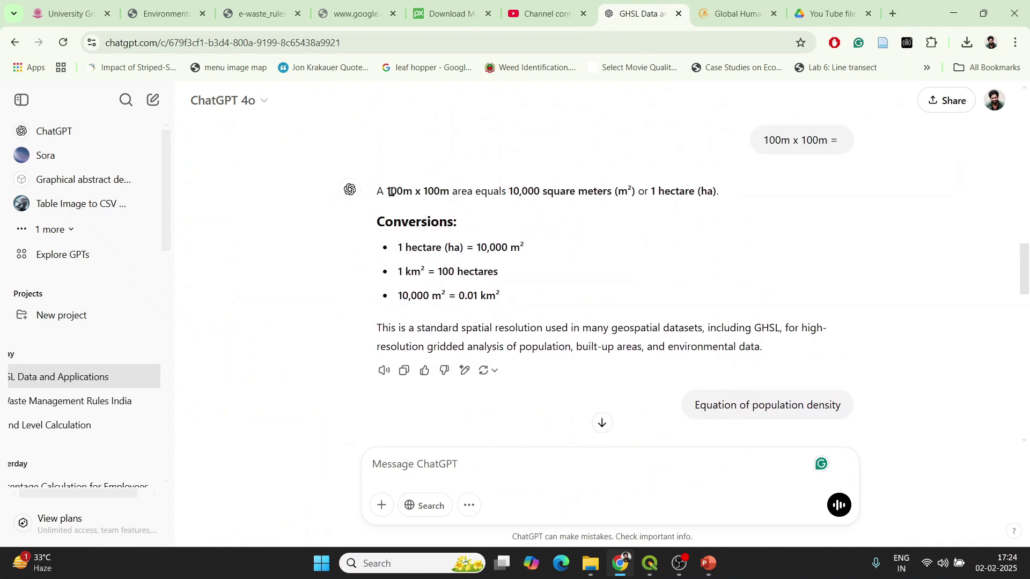
pyautogui.moveTo(387, 191); pyautogui.dragTo(632, 189)
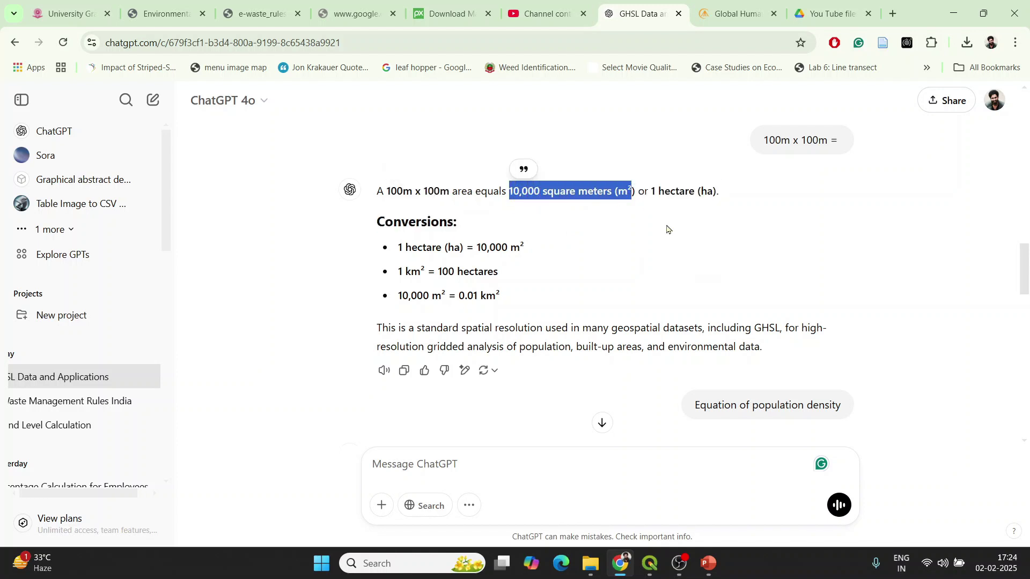
# Return to QGIS and examine individual population grid cells in the dense coastal cluster, then the district as a whole
pyautogui.click(953, 14)
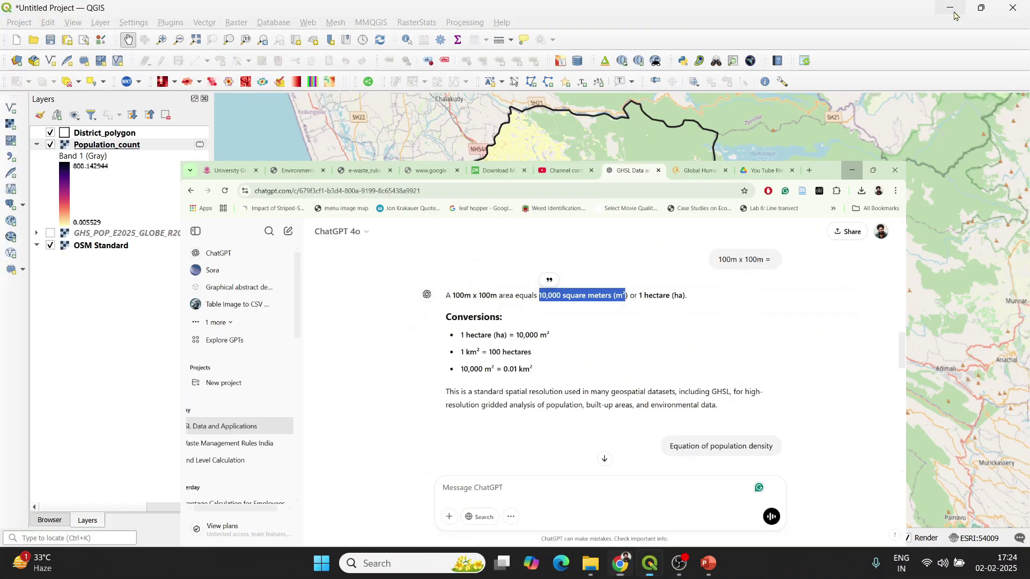
pyautogui.scroll(5, 432, 461)
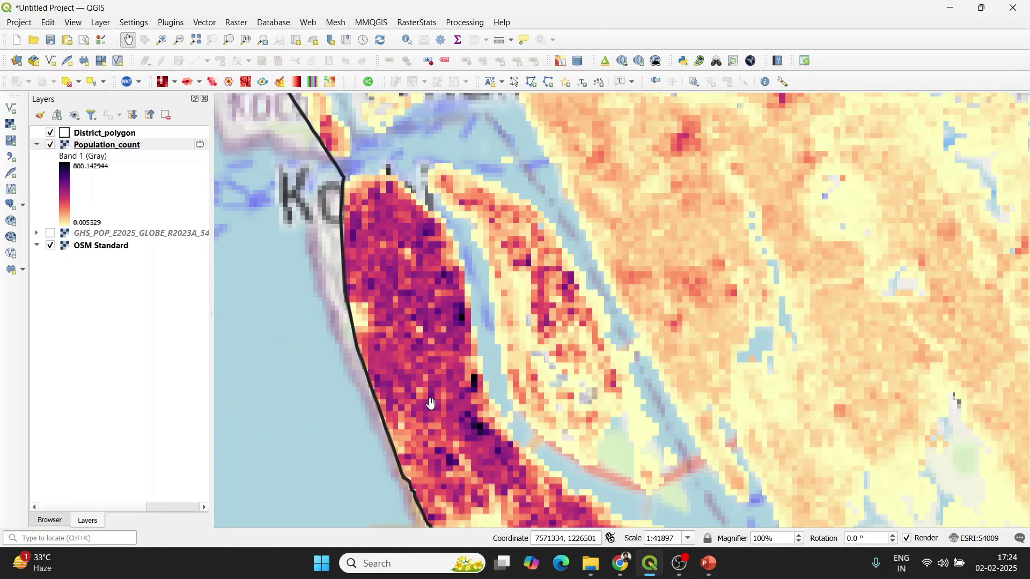
pyautogui.scroll(1, 470, 374)
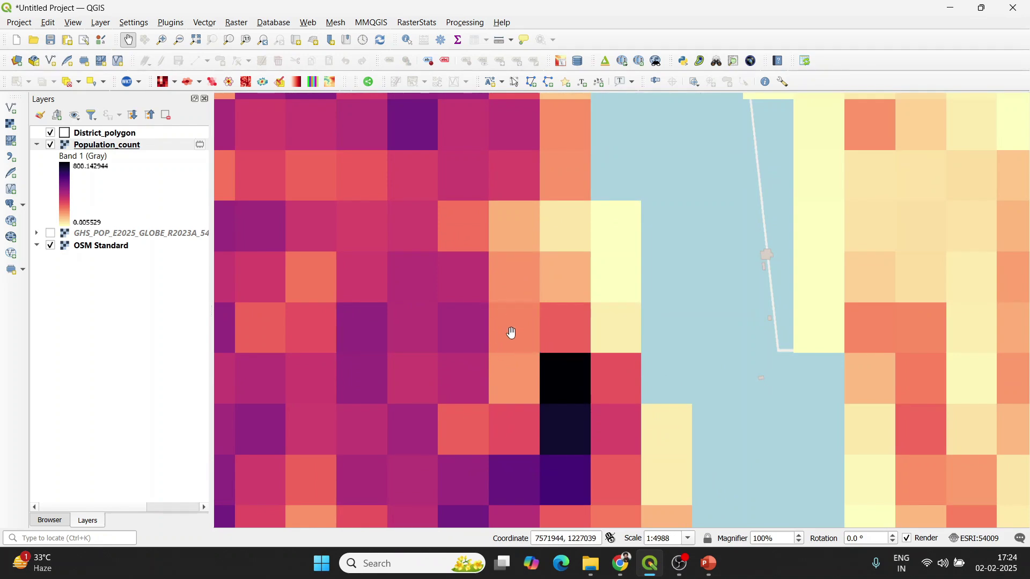
pyautogui.scroll(-4, 511, 334)
pyautogui.scroll(-2, 512, 333)
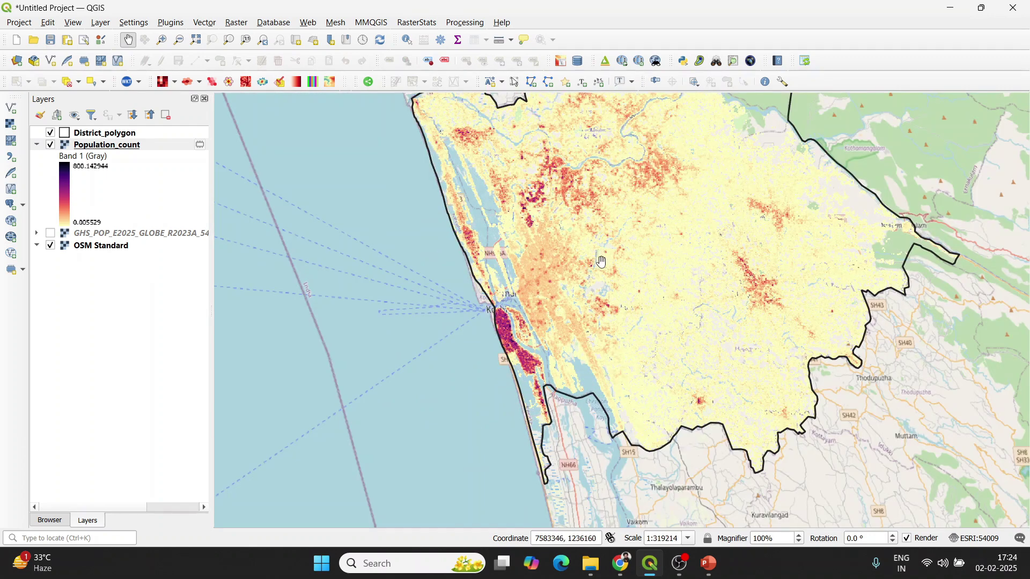
pyautogui.moveTo(597, 261); pyautogui.dragTo(549, 347)
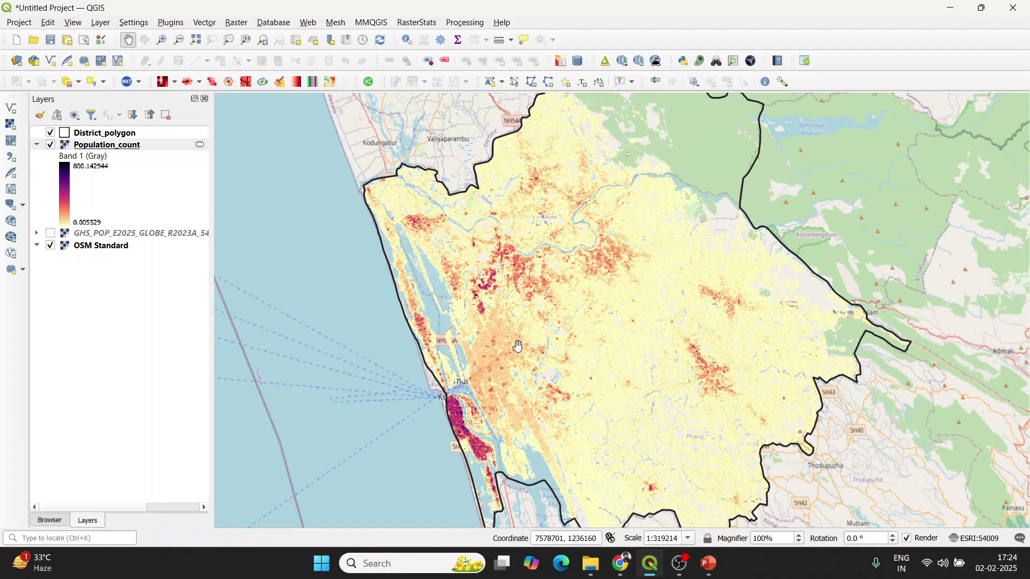
# Review the population density equation in the browser's ChatGPT conversation, then return to QGIS
pyautogui.click(618, 569)
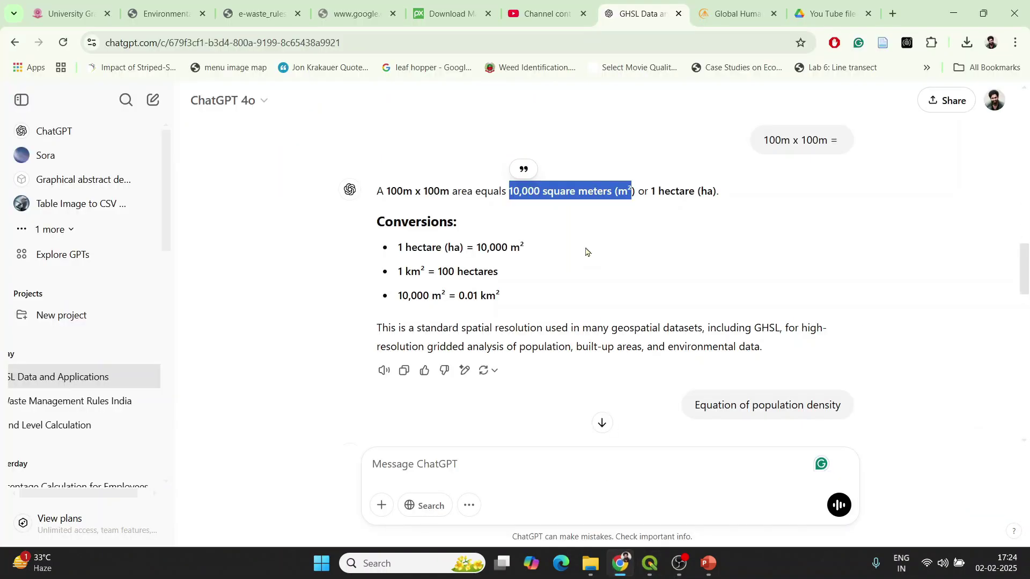
pyautogui.scroll(-5, 588, 242)
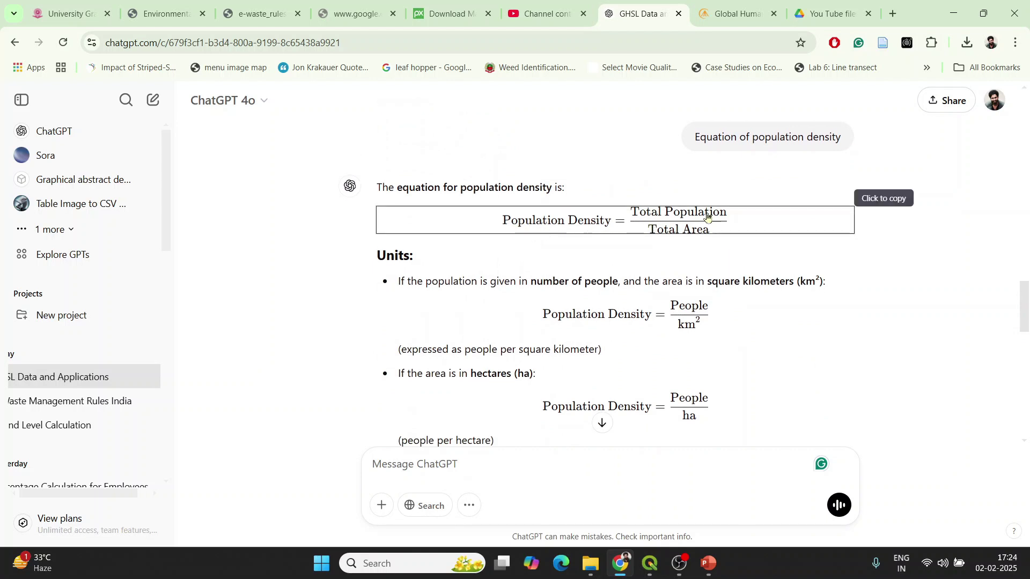
pyautogui.click(957, 12)
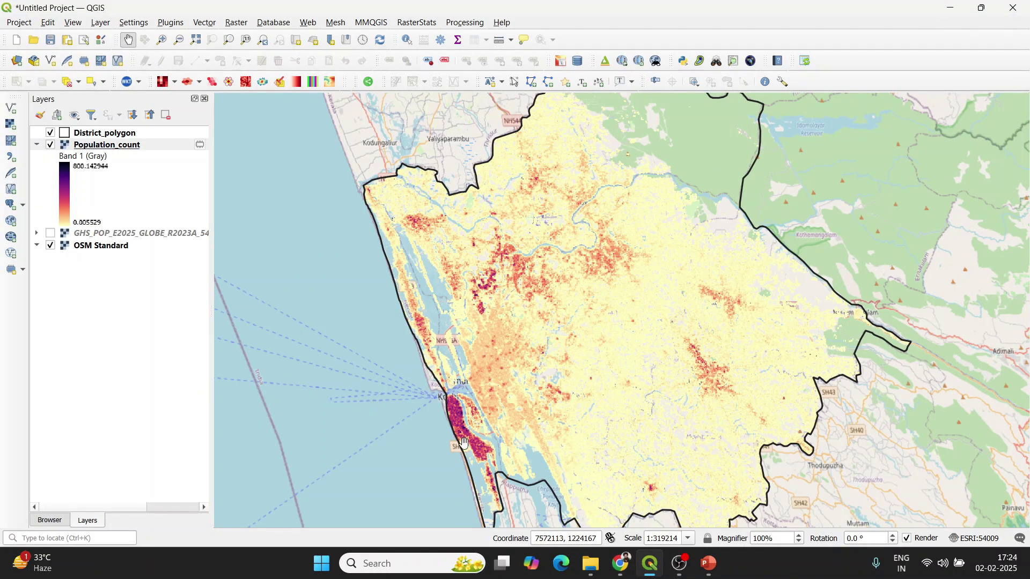
# Identify the Population_count value of a single cell in the dense coastal cluster, then close the results and leave the Identify tool
pyautogui.scroll(3, 465, 443)
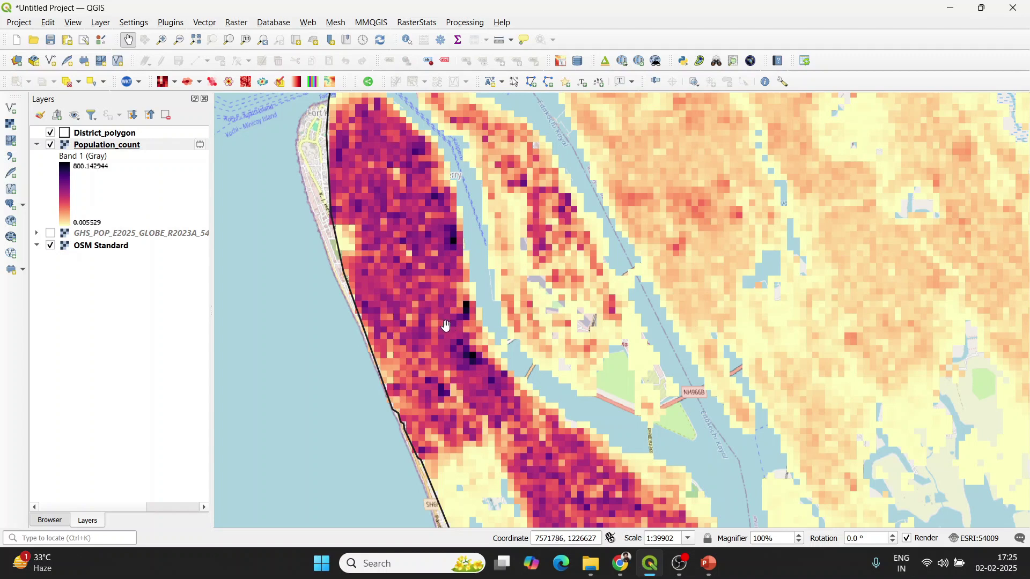
pyautogui.scroll(4, 438, 320)
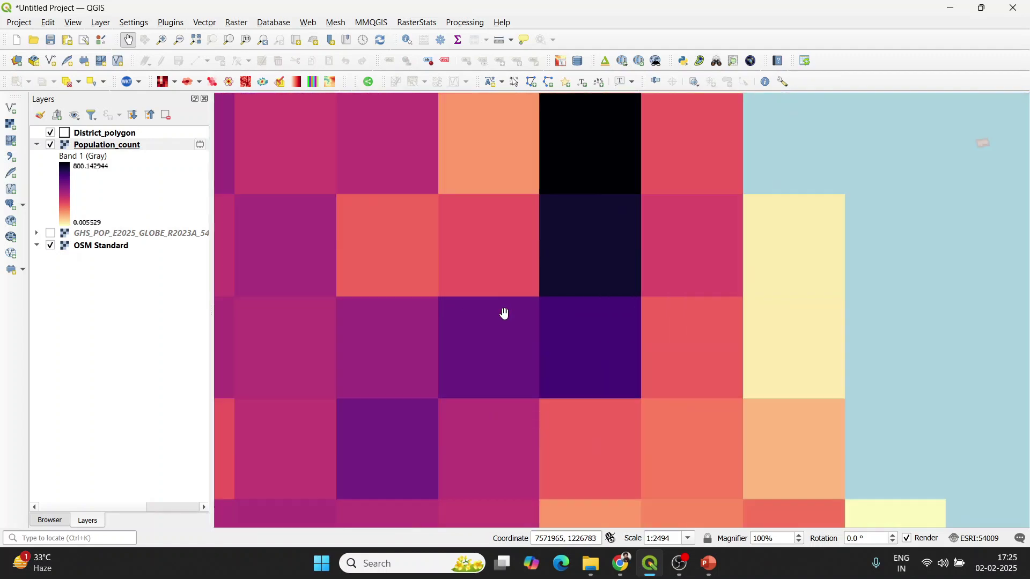
pyautogui.click(407, 40)
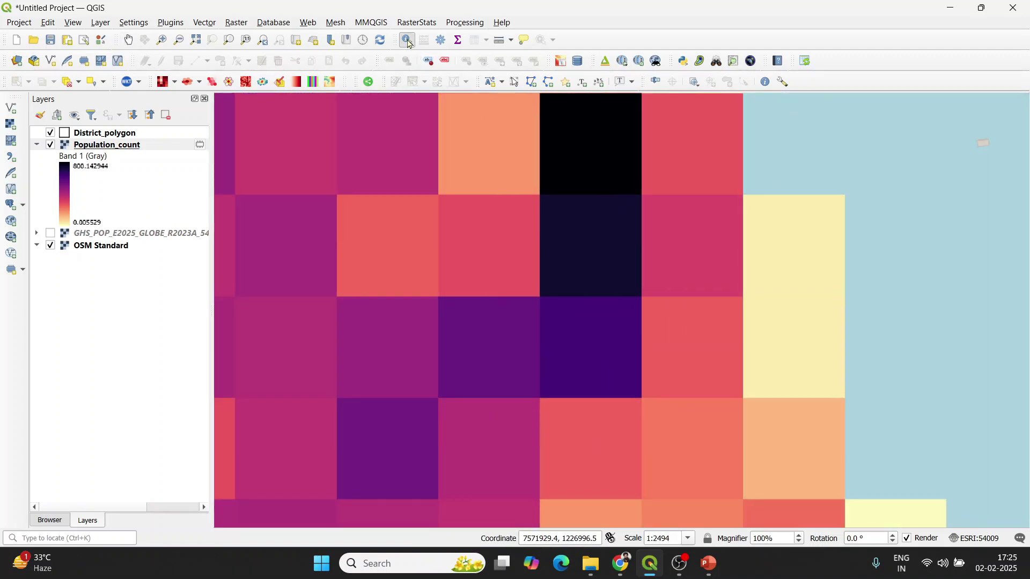
pyautogui.click(501, 244)
pyautogui.click(556, 253)
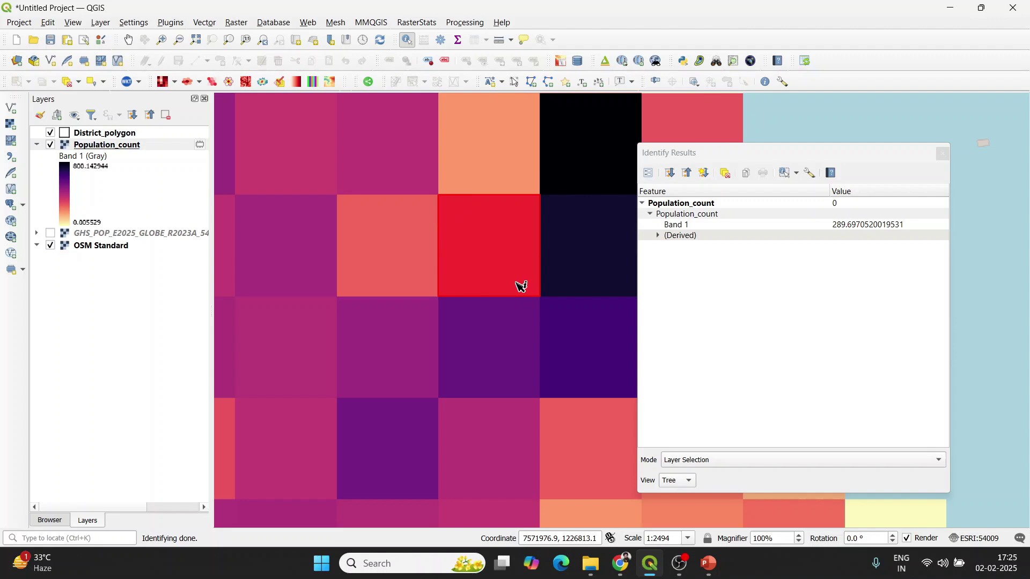
pyautogui.click(942, 154)
pyautogui.scroll(-6, 528, 217)
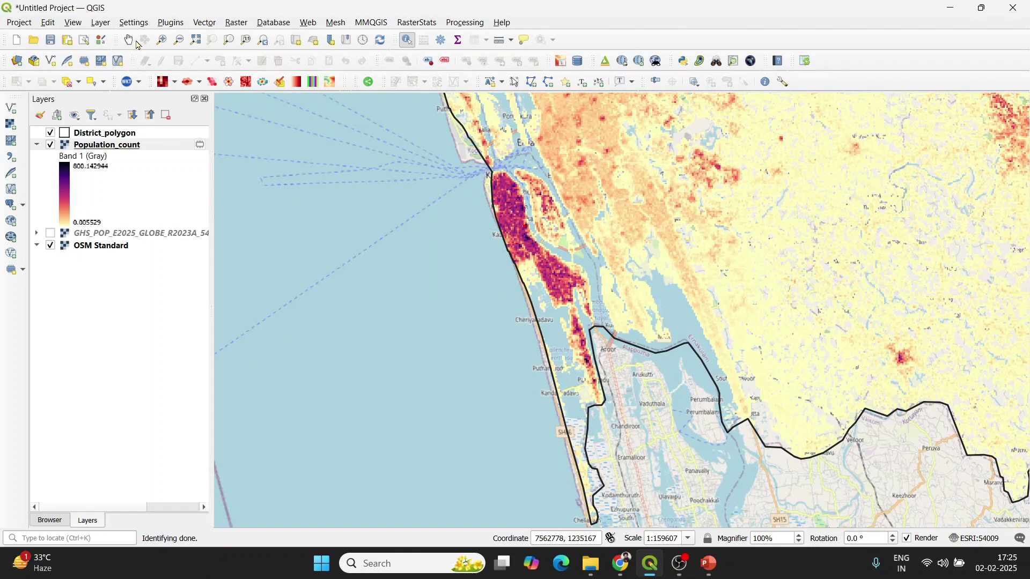
pyautogui.click(129, 40)
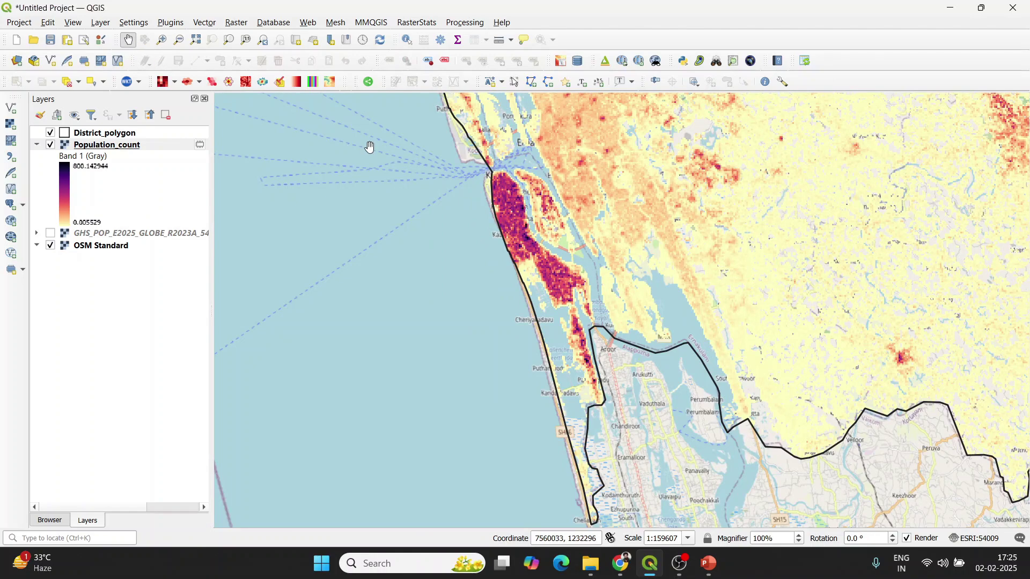
# Enter the Raster Calculator expression "Population_count@1" / 10000 to compute population density per square metre
pyautogui.scroll(-1, 601, 227)
pyautogui.scroll(-1, 621, 214)
pyautogui.moveTo(652, 166); pyautogui.dragTo(642, 252)
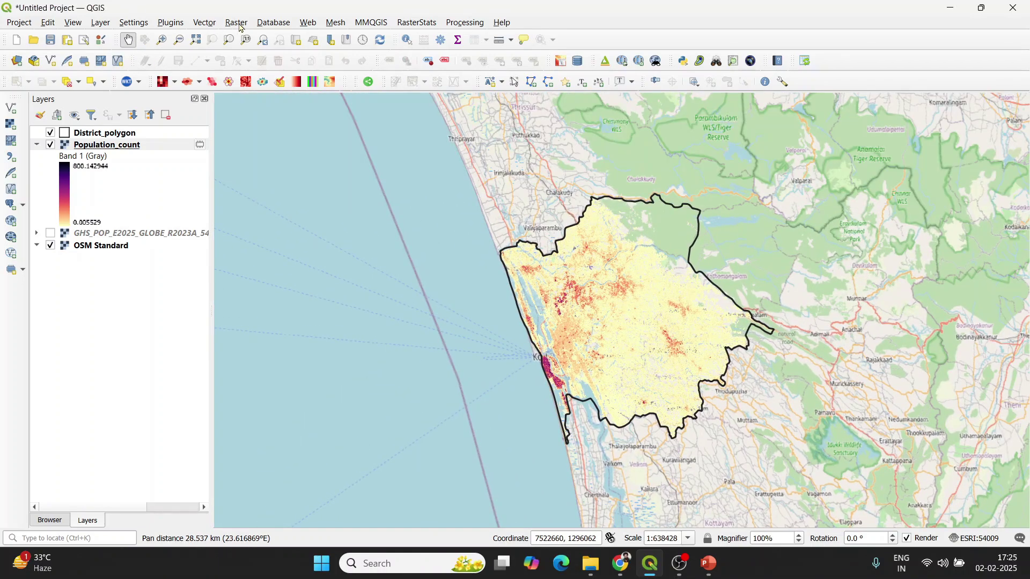
pyautogui.click(236, 23)
pyautogui.click(249, 37)
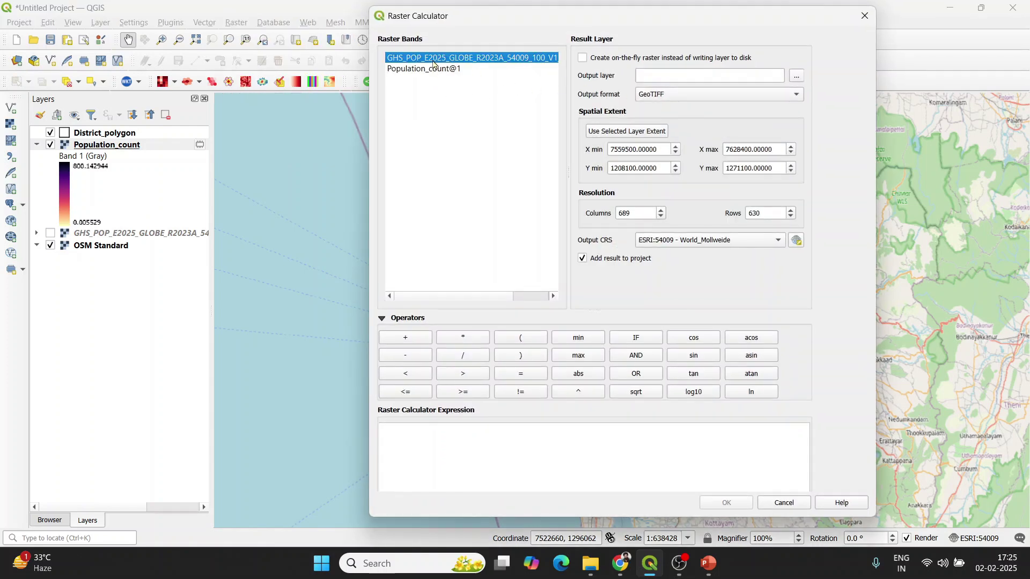
pyautogui.click(433, 69)
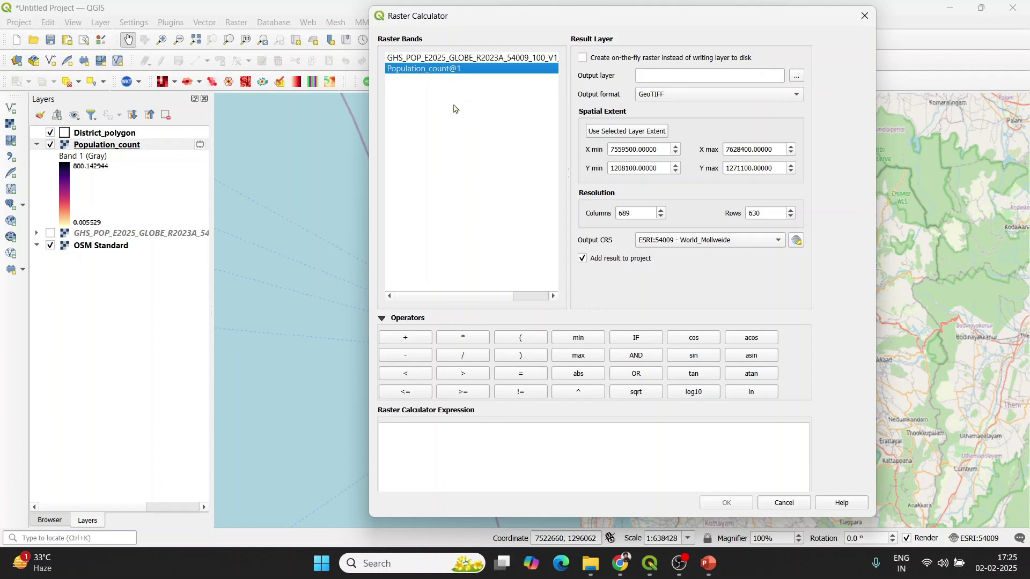
pyautogui.doubleClick(434, 69)
pyautogui.click(489, 436)
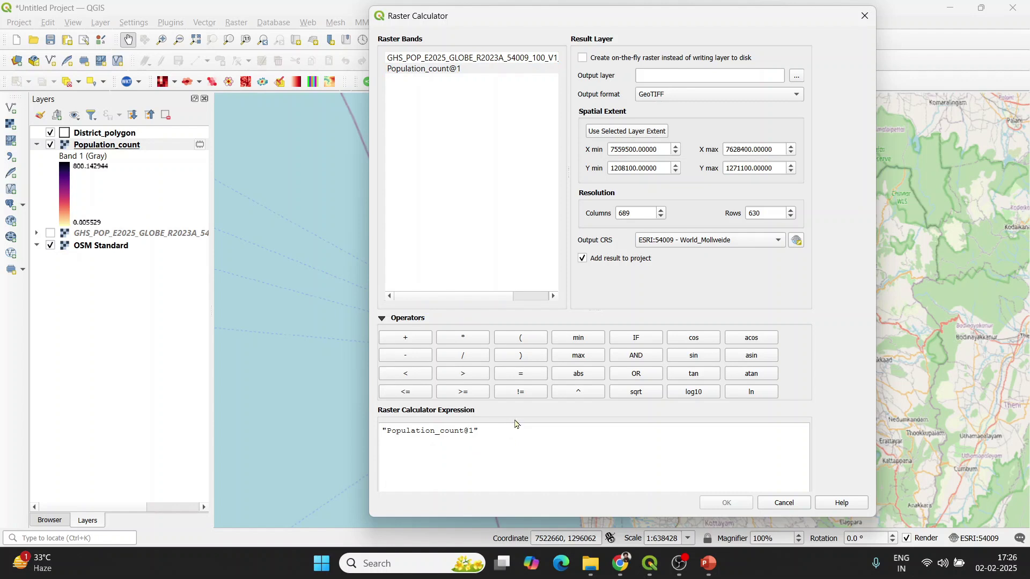
pyautogui.click(479, 359)
pyautogui.moveTo(525, 432); pyautogui.dragTo(376, 436)
# Set the output layer to Population_density_layer in the Population Density Mapping folder and run the raster calculation
pyautogui.click(797, 78)
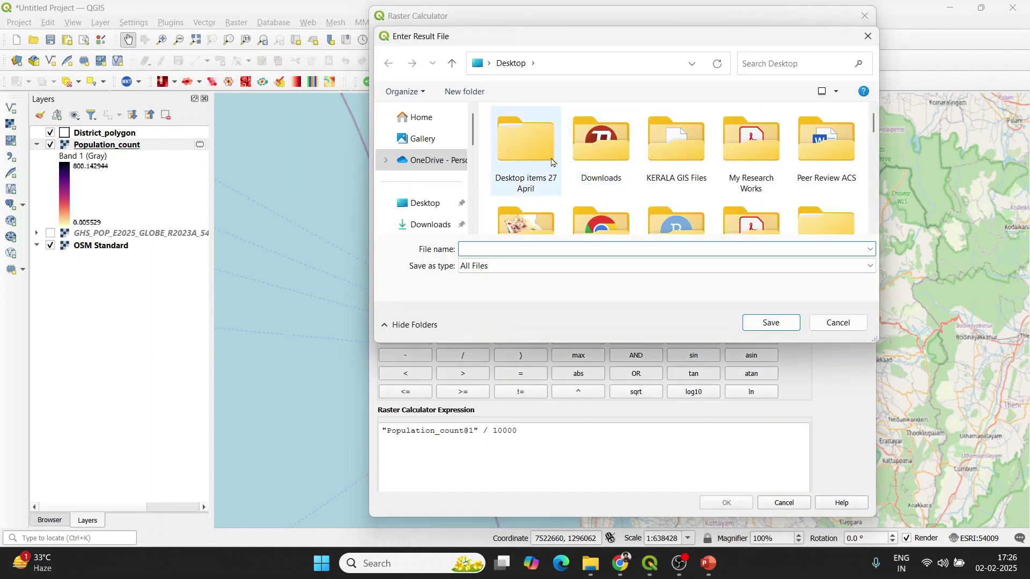
pyautogui.scroll(-3, 427, 166)
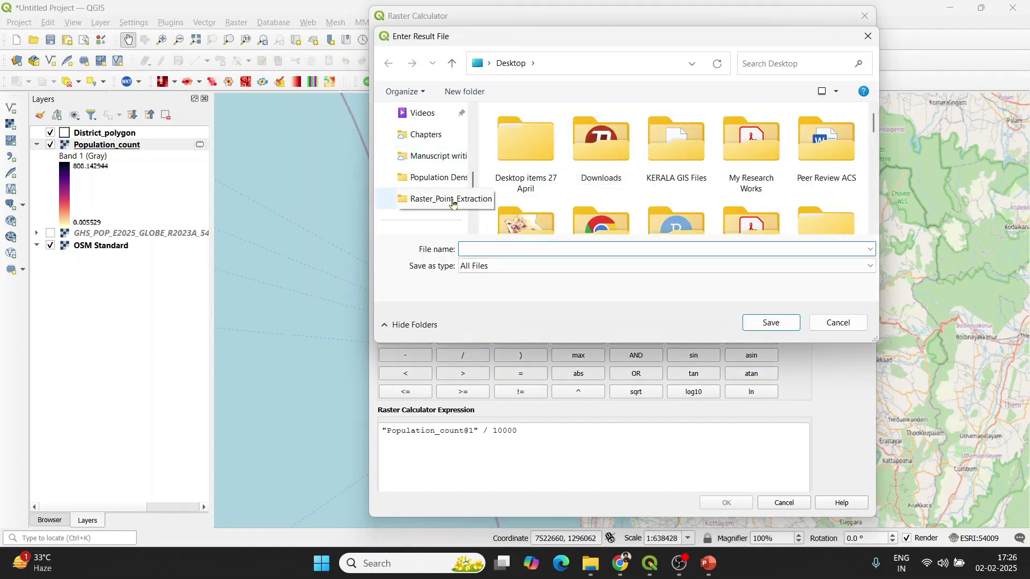
pyautogui.click(424, 178)
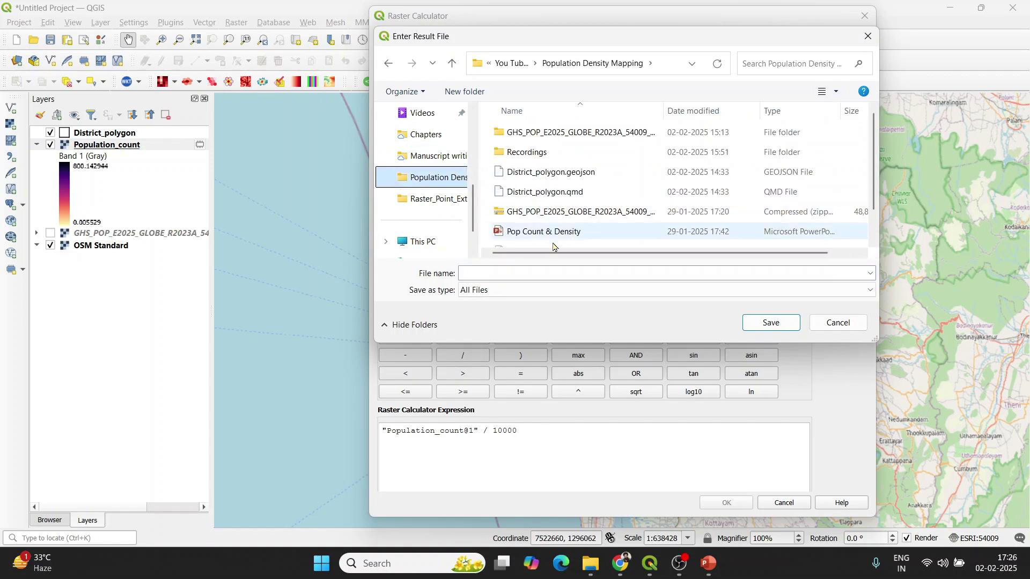
pyautogui.click(530, 273)
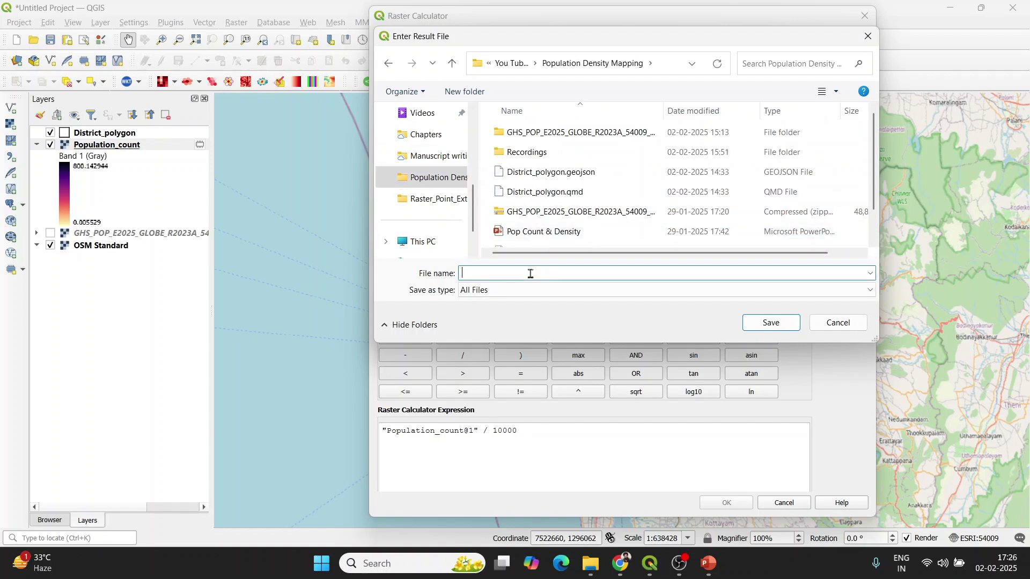
pyautogui.write('Population_density_layer')
pyautogui.click(750, 325)
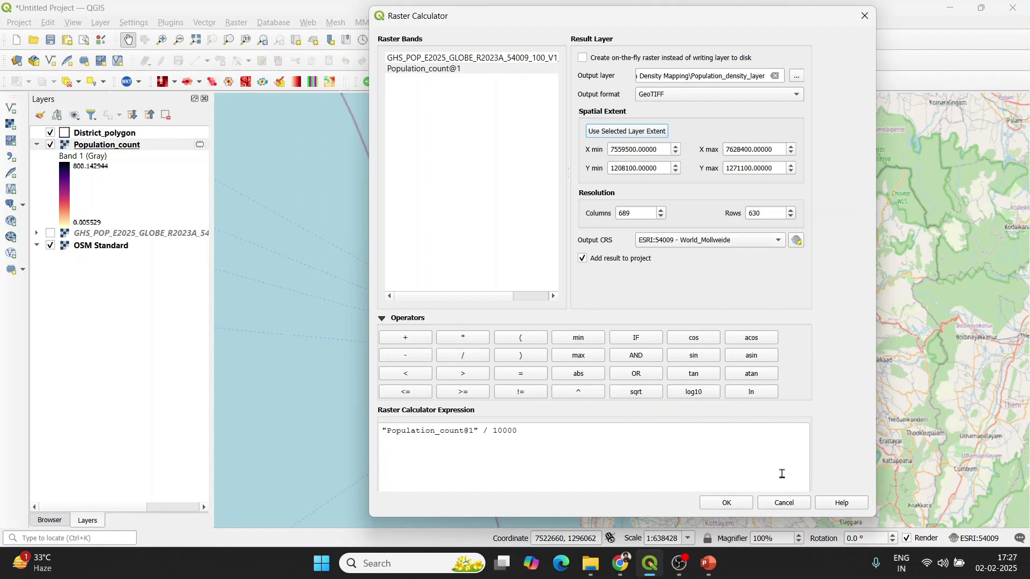
pyautogui.click(728, 503)
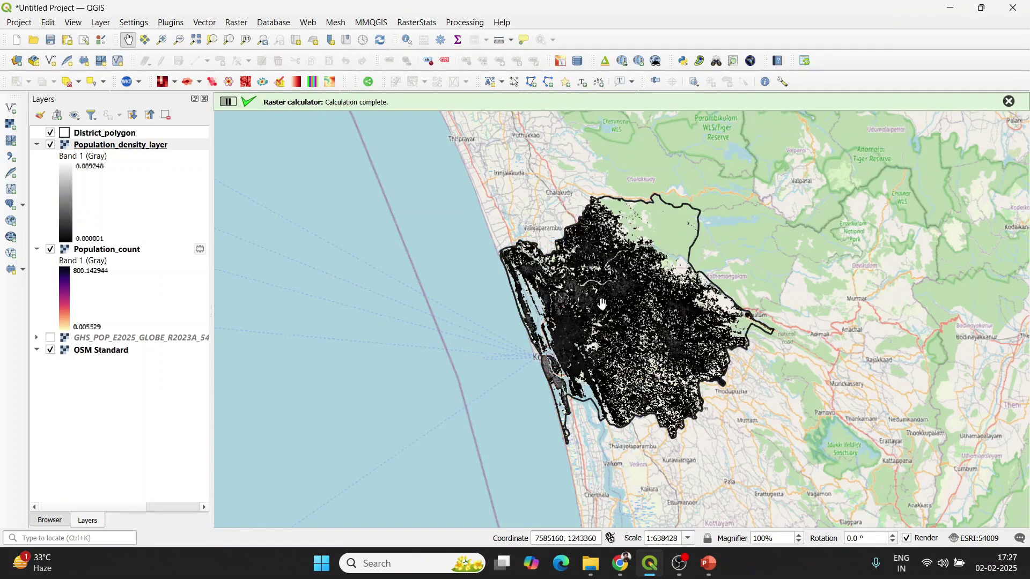
# Hide the Population_count and OSM Standard layers and inspect Population_density_layer within the district boundary
pyautogui.scroll(1, 603, 304)
pyautogui.scroll(-1, 617, 274)
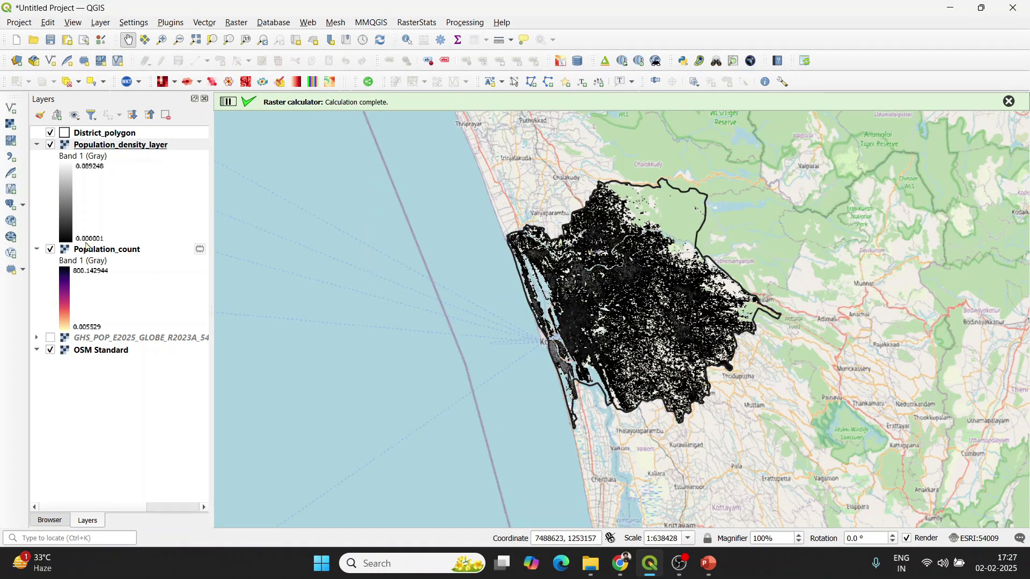
pyautogui.click(51, 251)
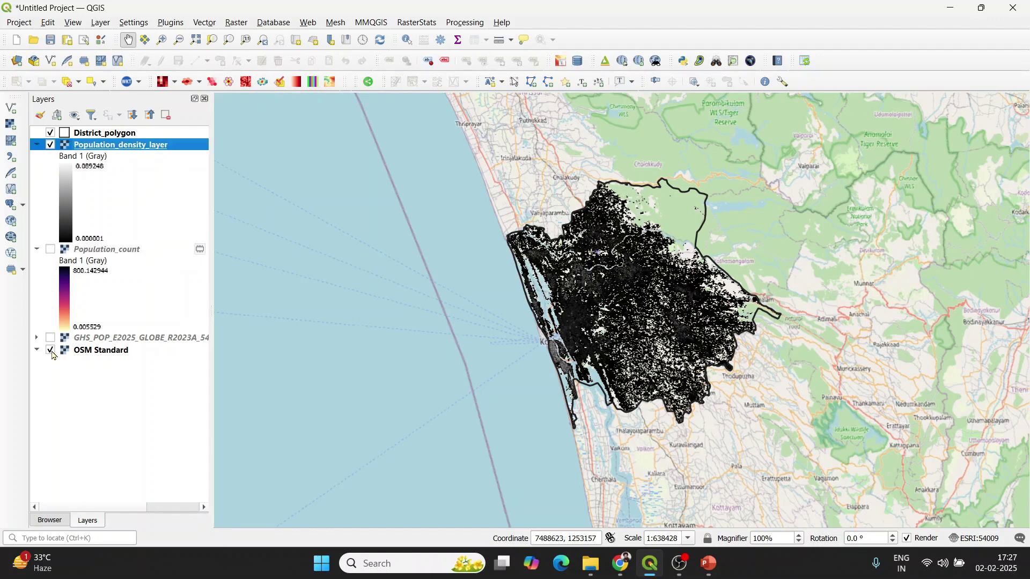
pyautogui.click(51, 351)
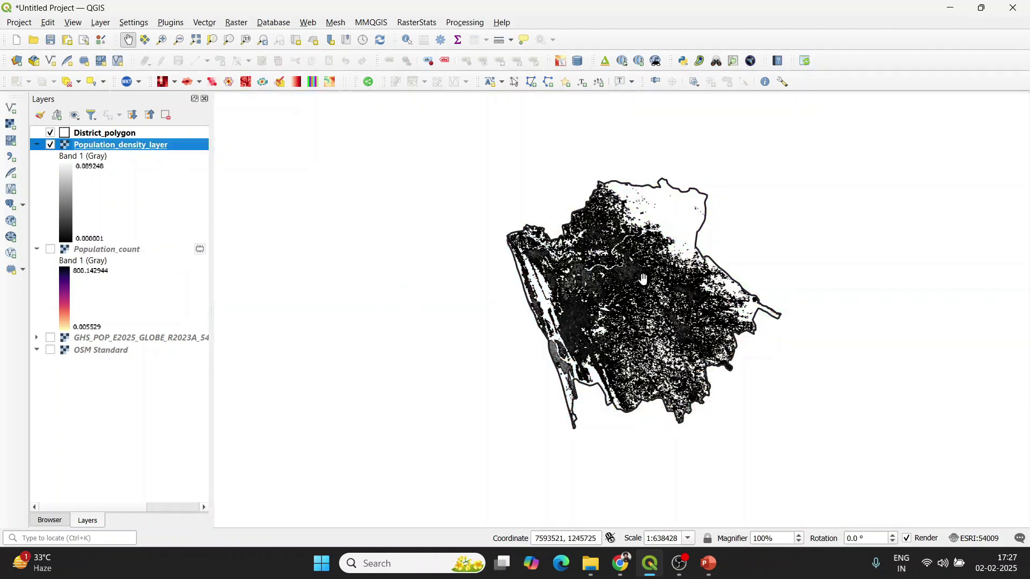
pyautogui.scroll(3, 645, 279)
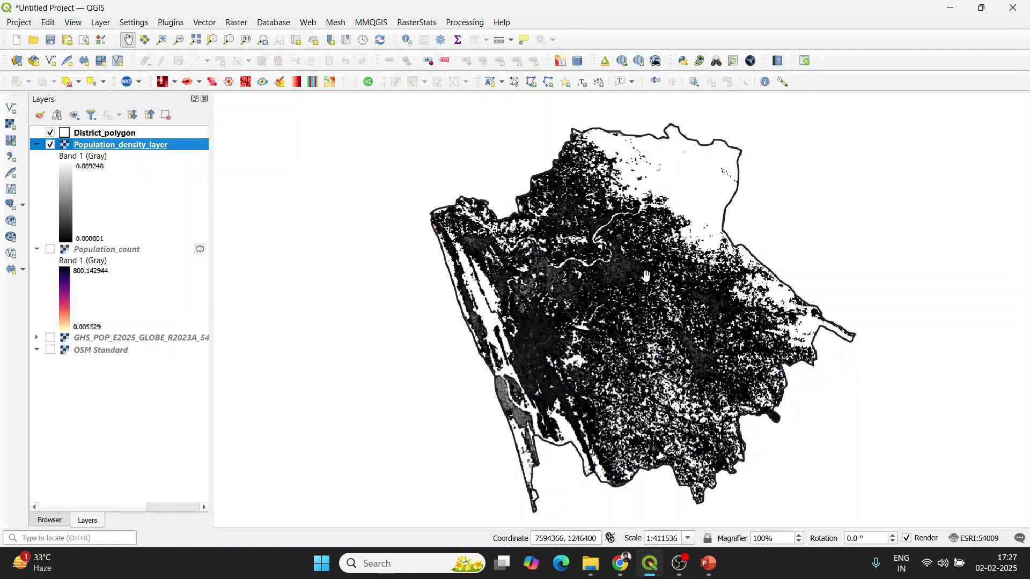
pyautogui.scroll(1, 647, 277)
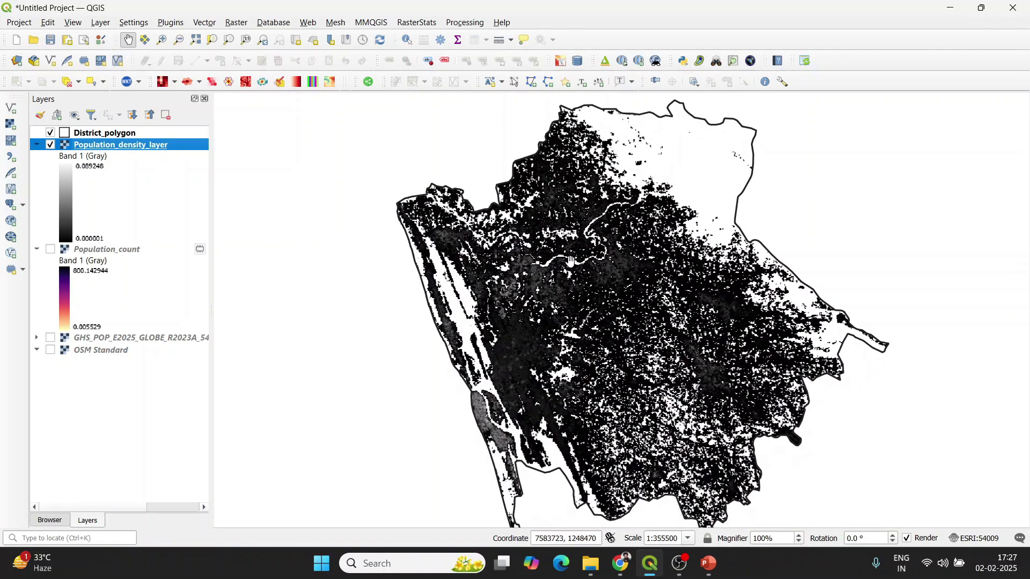
pyautogui.click(109, 179)
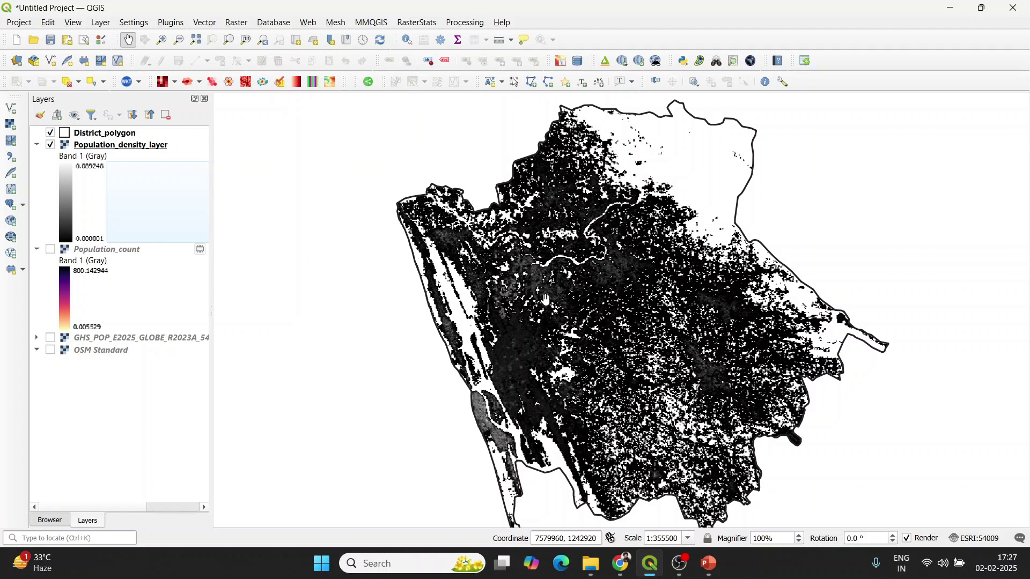
# Render Population_density_layer as singleband pseudocolor with linear interpolation and the color ramp inverted to run from pale yellow to black
pyautogui.rightClick(115, 148)
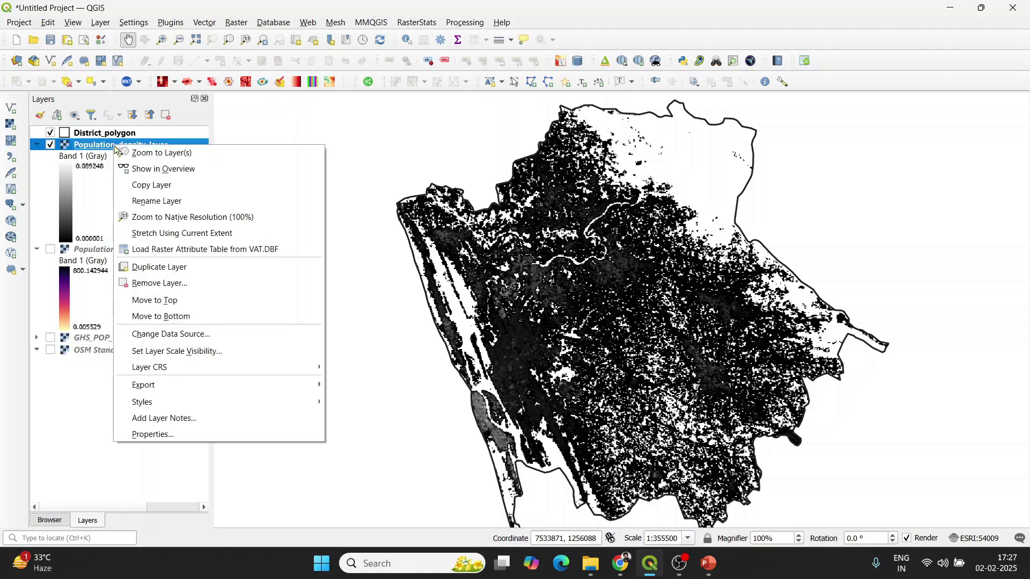
pyautogui.click(200, 434)
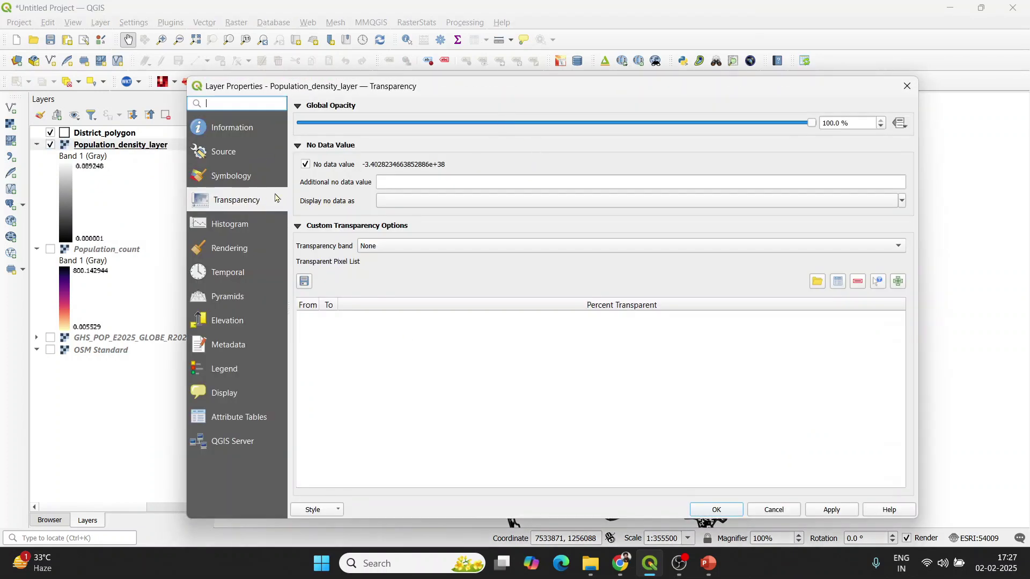
pyautogui.click(257, 184)
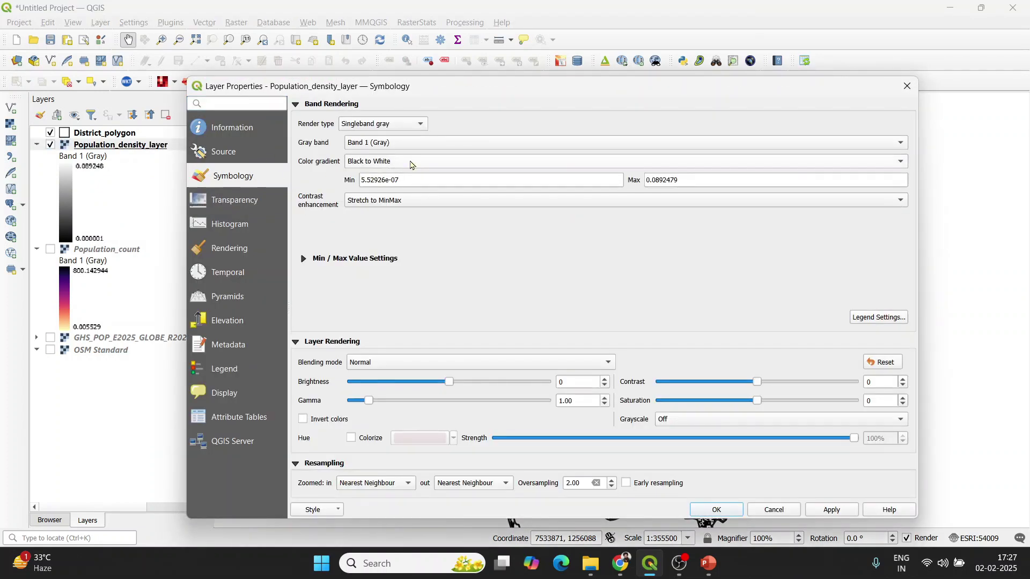
pyautogui.click(419, 126)
pyautogui.click(411, 138)
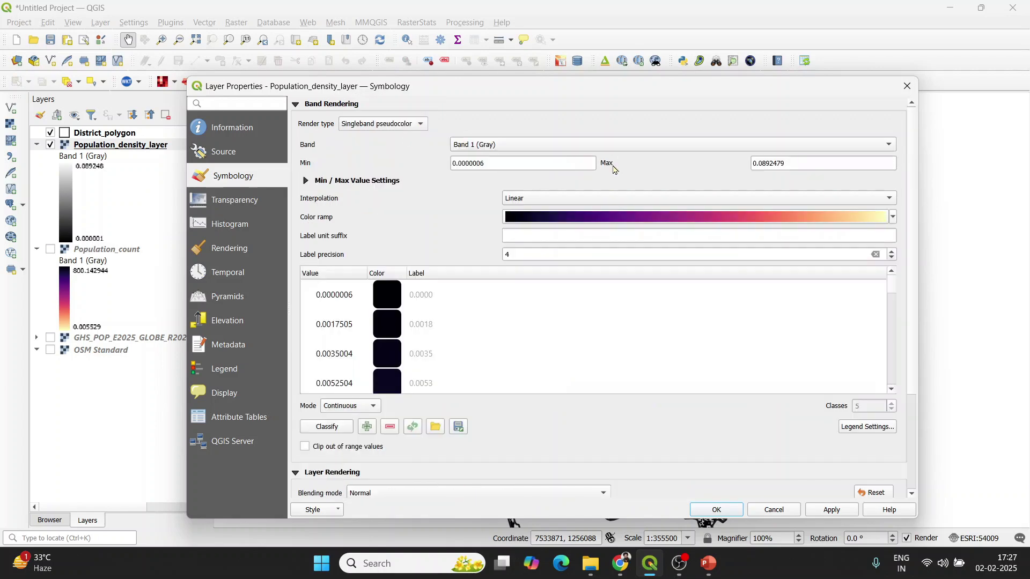
pyautogui.click(893, 220)
pyautogui.click(591, 233)
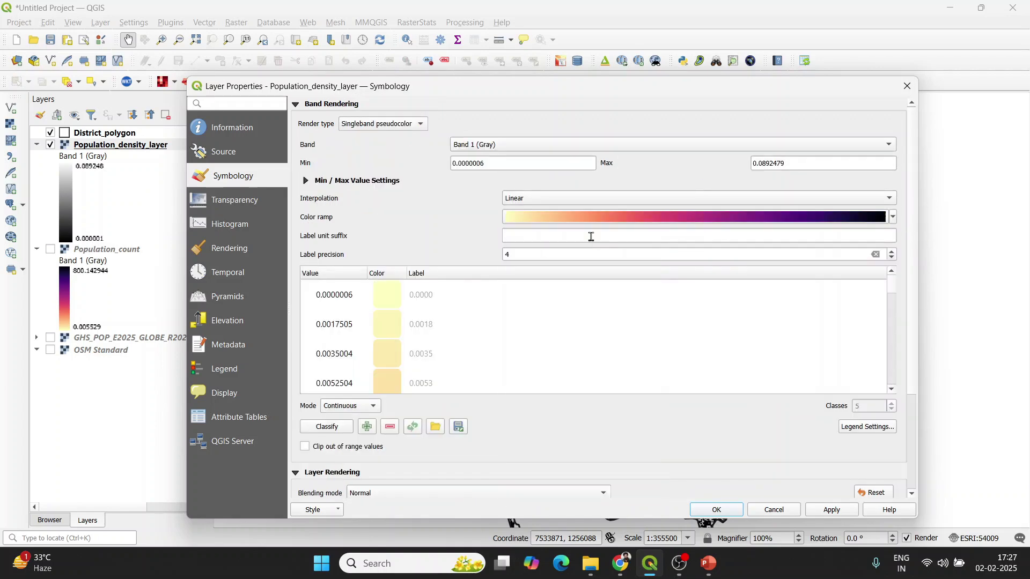
pyautogui.click(832, 510)
pyautogui.click(718, 510)
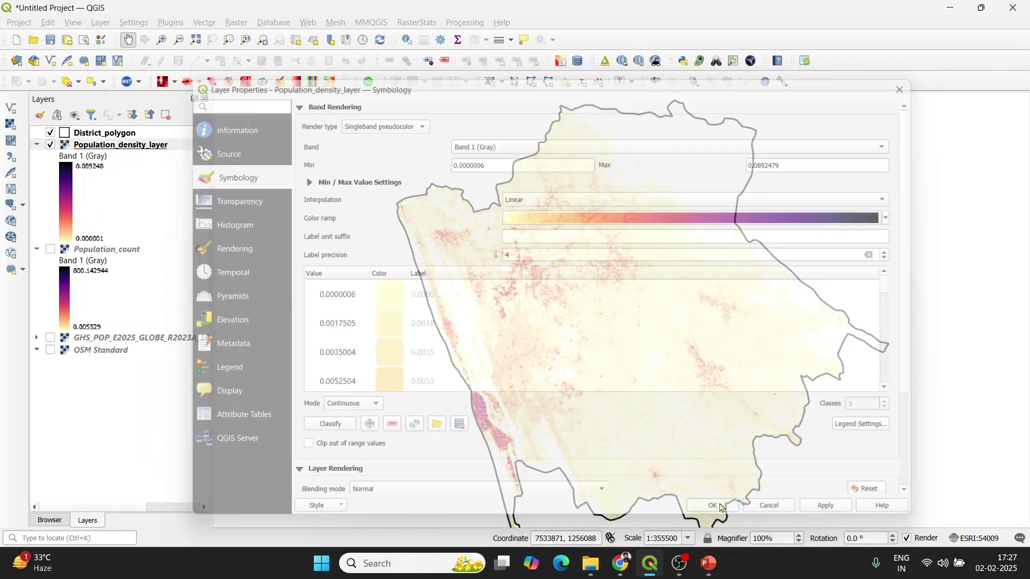
# Identify the Population_density_layer value of a single dark cell in the dense coastal cluster, then close the results
pyautogui.scroll(3, 478, 456)
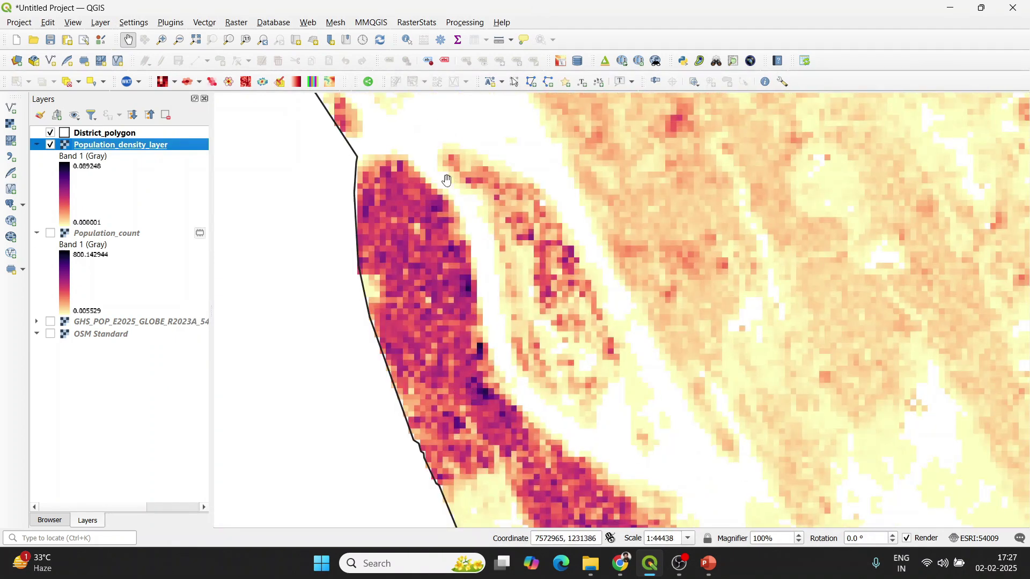
pyautogui.scroll(2, 448, 306)
pyautogui.click(413, 41)
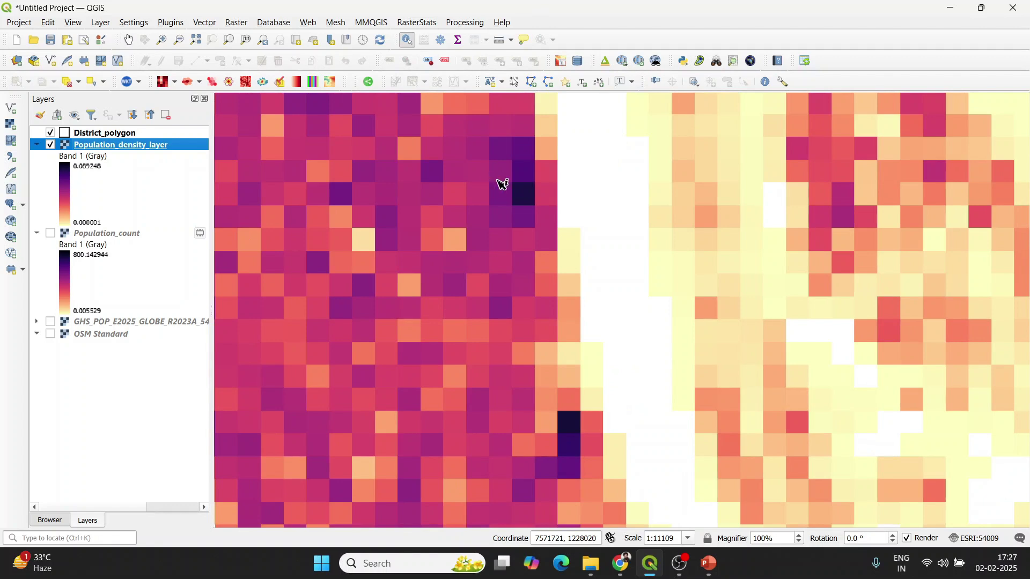
pyautogui.click(533, 195)
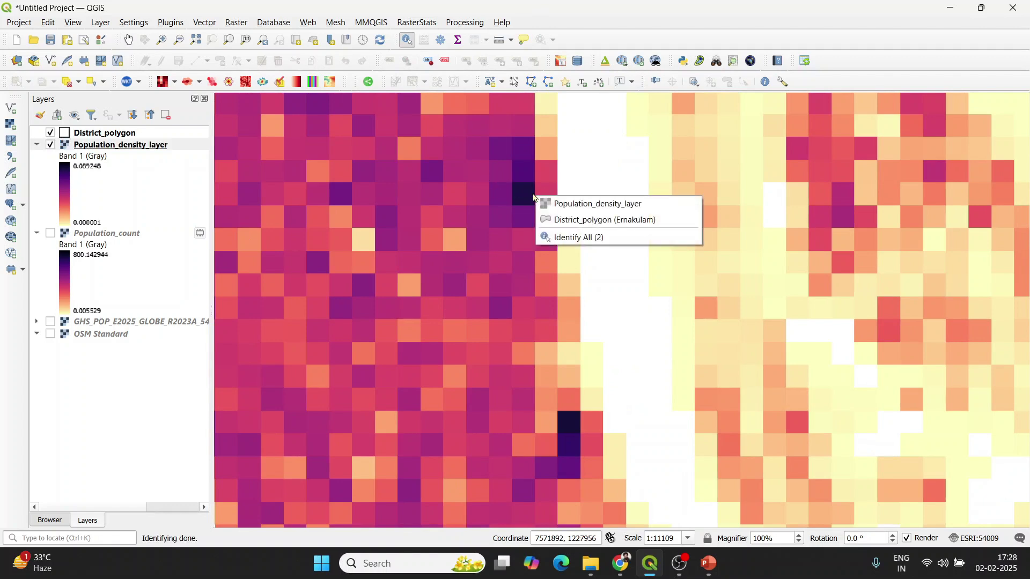
pyautogui.click(569, 205)
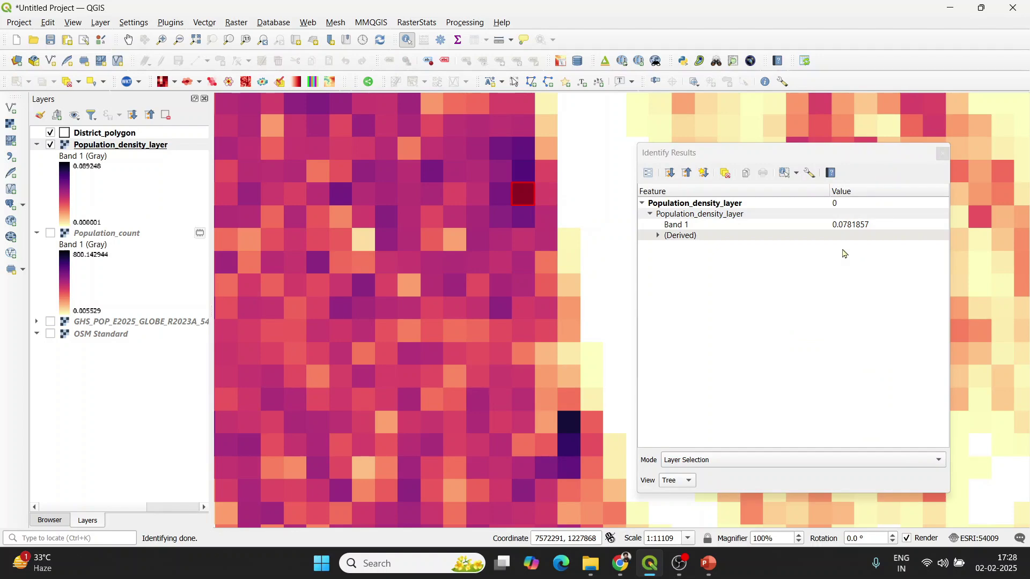
pyautogui.click(943, 154)
# Leave the Identify tool and examine how population density is distributed across the whole district polygon
pyautogui.scroll(-3, 735, 180)
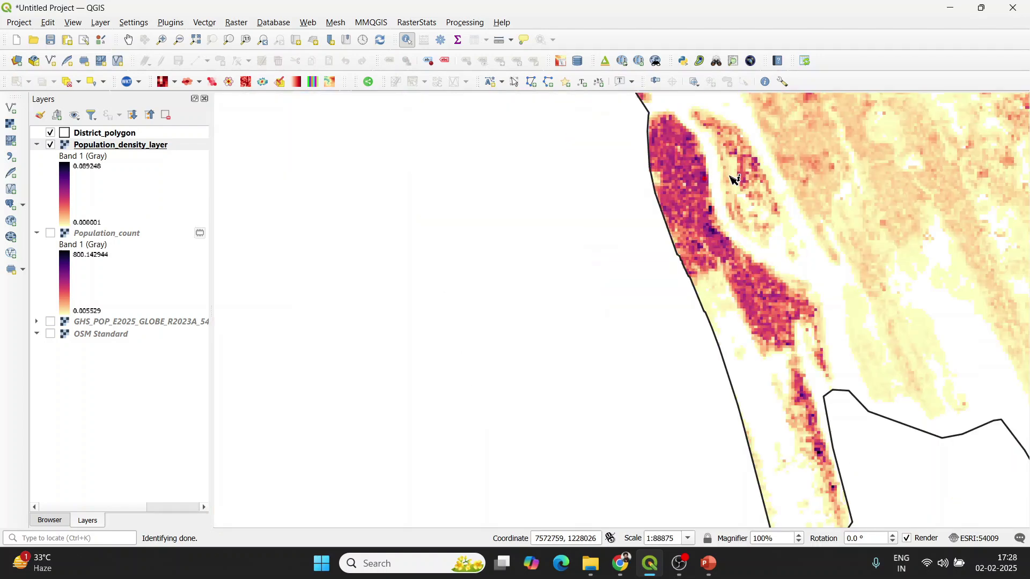
pyautogui.scroll(-1, 735, 180)
pyautogui.click(129, 40)
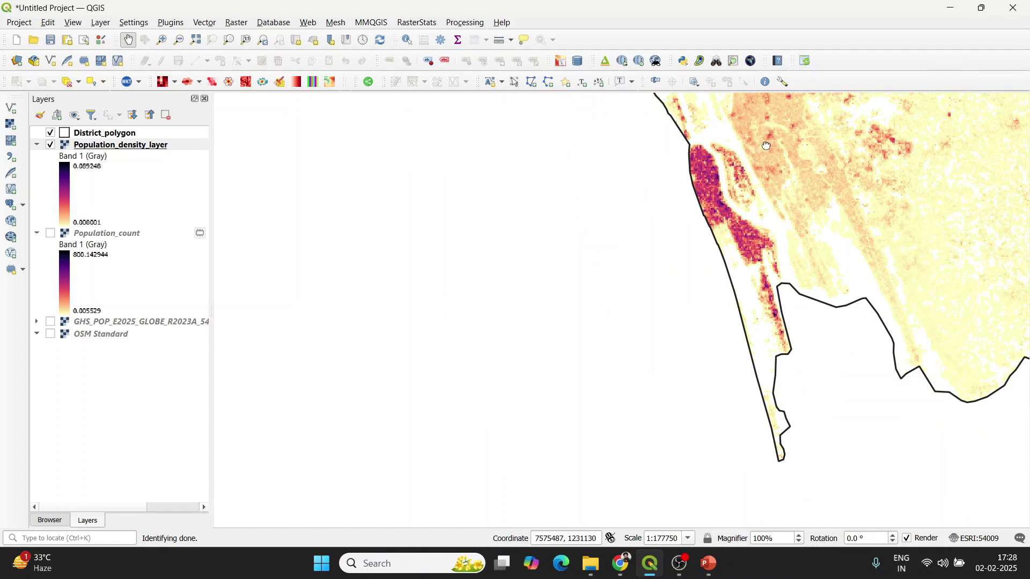
pyautogui.moveTo(767, 146); pyautogui.dragTo(611, 239)
pyautogui.scroll(-1, 616, 246)
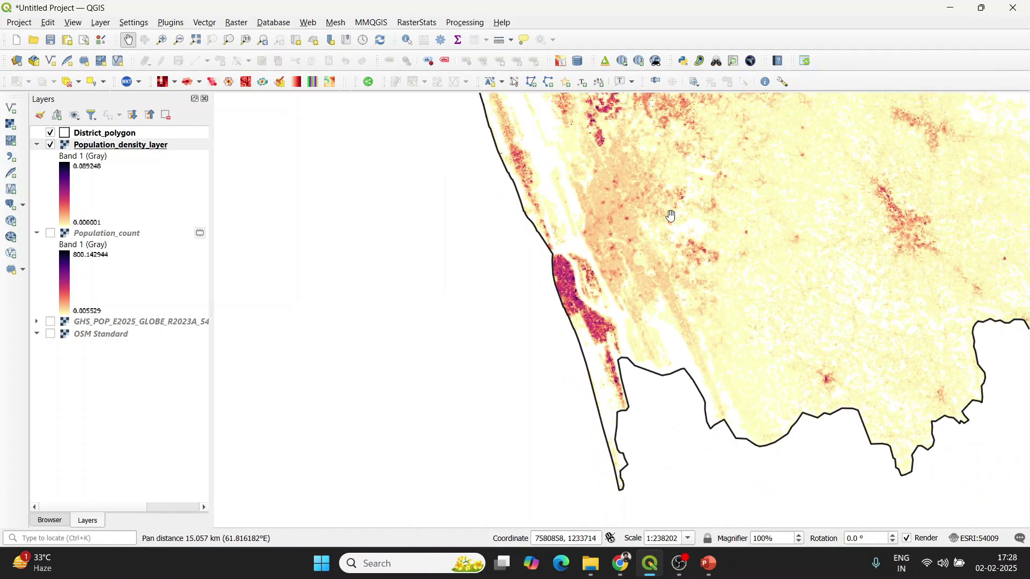
pyautogui.scroll(-1, 673, 209)
pyautogui.moveTo(690, 194); pyautogui.dragTo(649, 290)
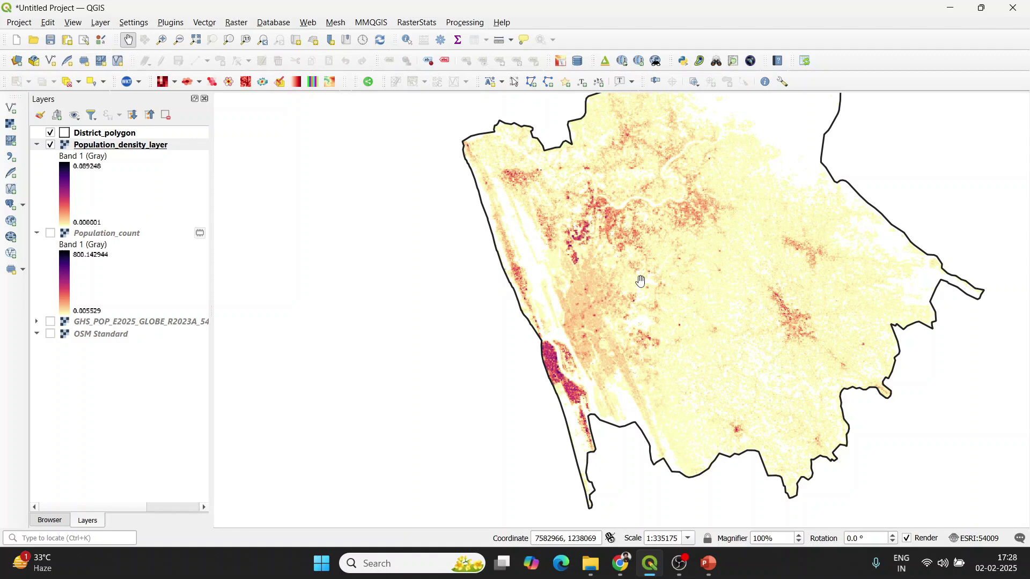
pyautogui.scroll(-2, 641, 280)
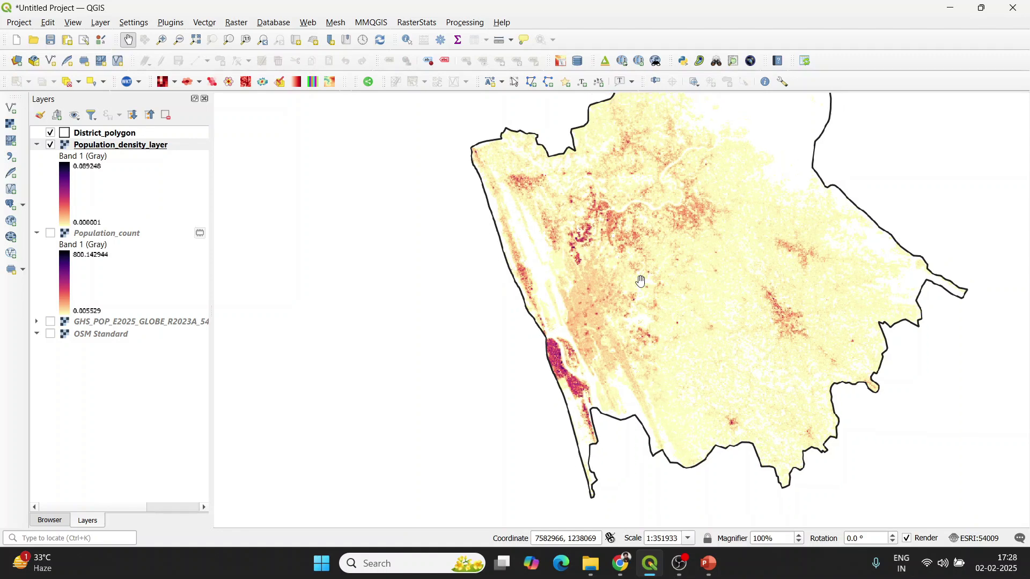
pyautogui.moveTo(658, 232); pyautogui.dragTo(624, 268)
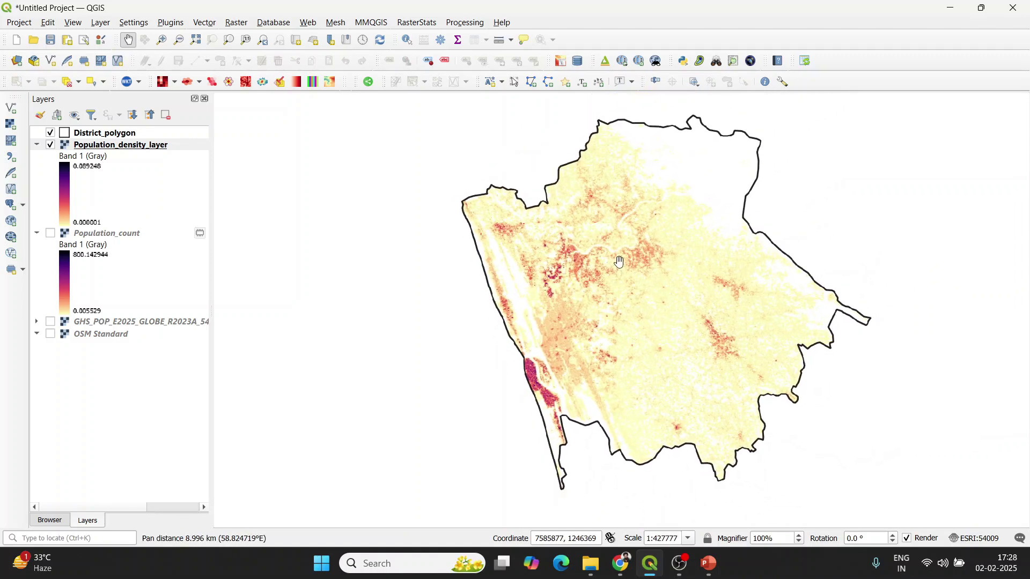
pyautogui.scroll(1, 622, 265)
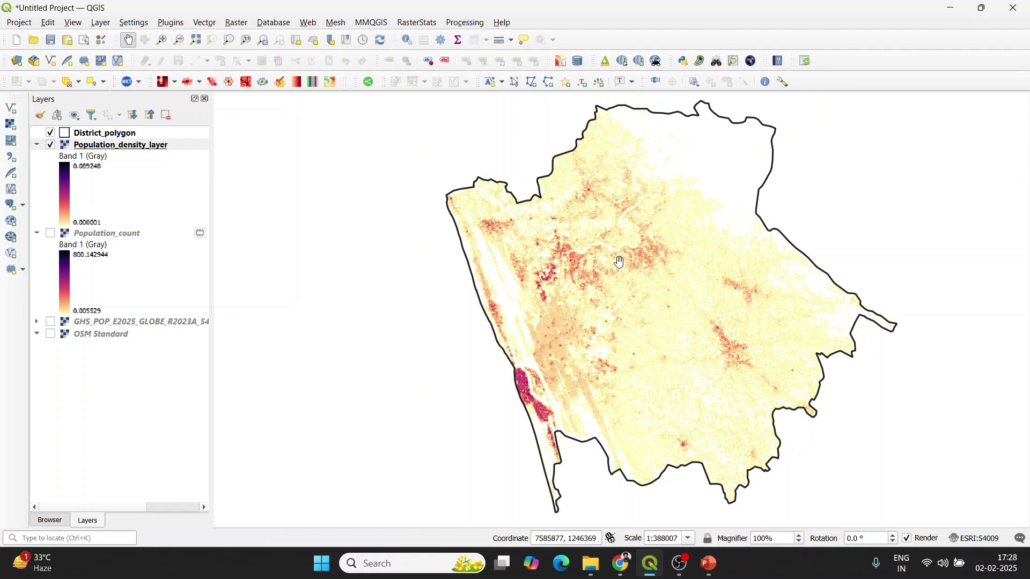